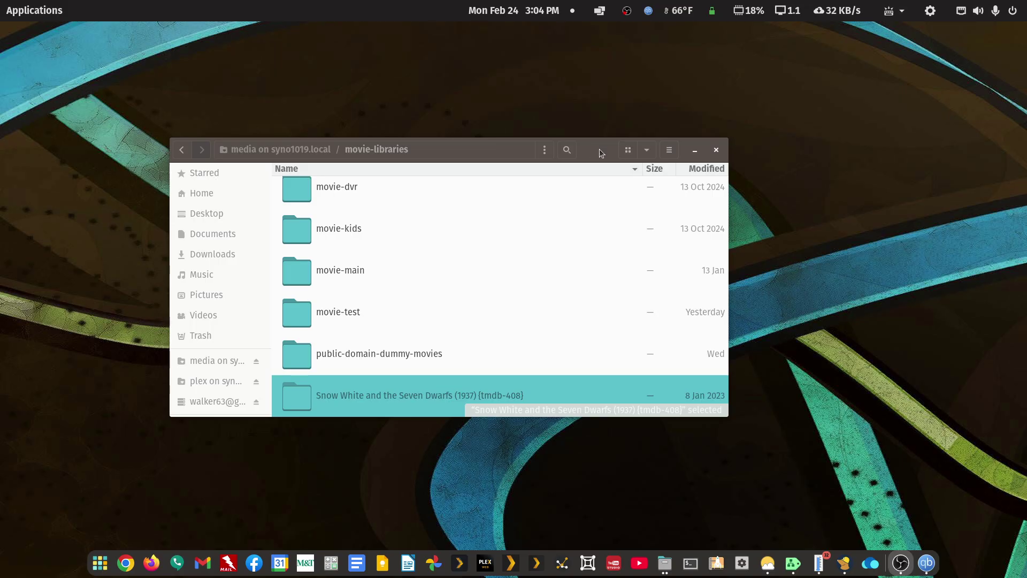
Open the "Snow White and the Seven Dwarfs (1937) {tmdb-408}" folder in movie-libraries and reposition the file window
{"action": "left_click", "coordinate": [592, 155]}
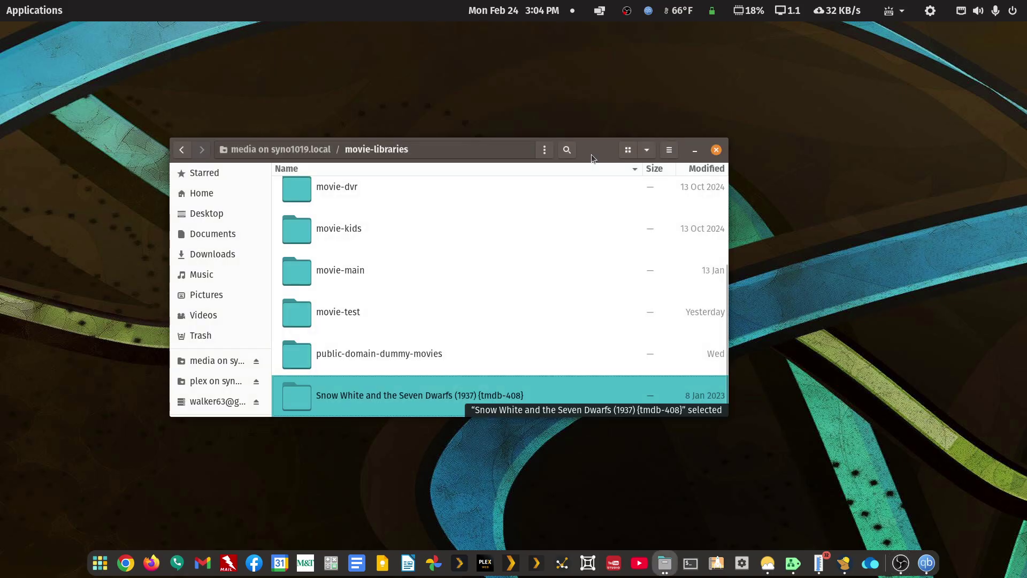
{"action": "double_click", "coordinate": [410, 396]}
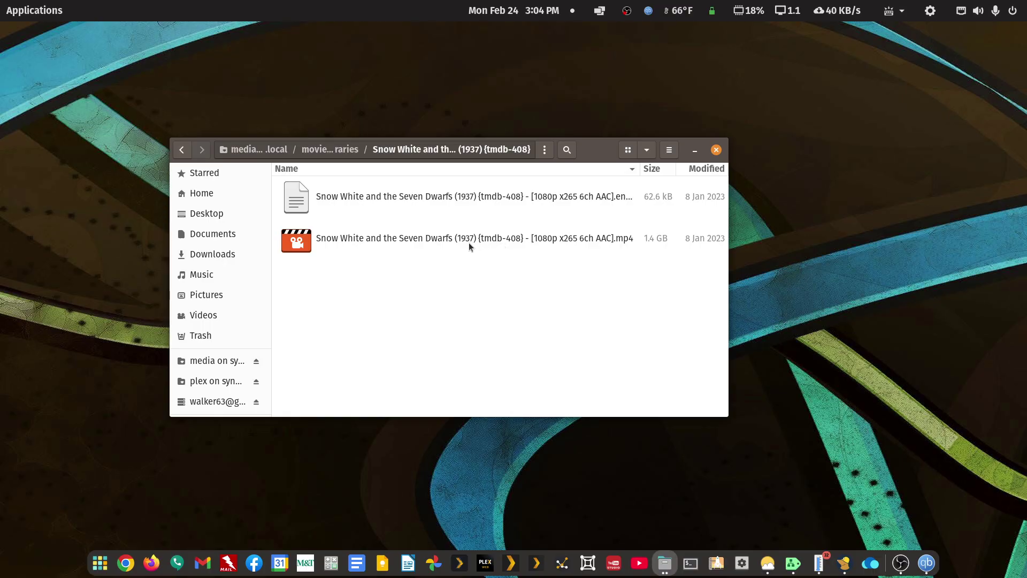
{"action": "left_click_drag", "start_coordinate": [596, 153], "coordinate": [648, 134]}
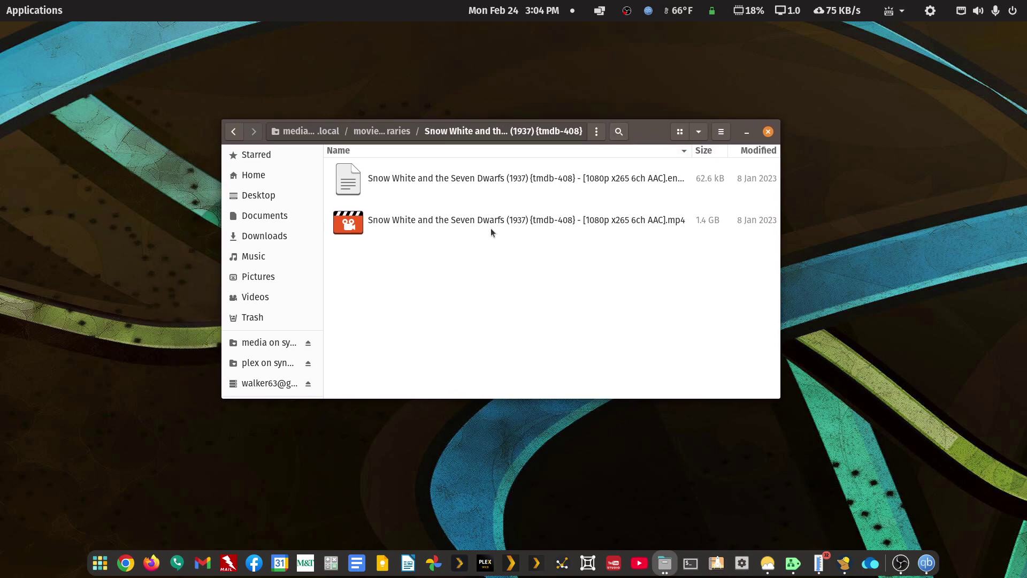
Find and launch the IMDb app, move its window to one side of the desktop, and make it narrower
{"action": "left_click", "coordinate": [55, 9]}
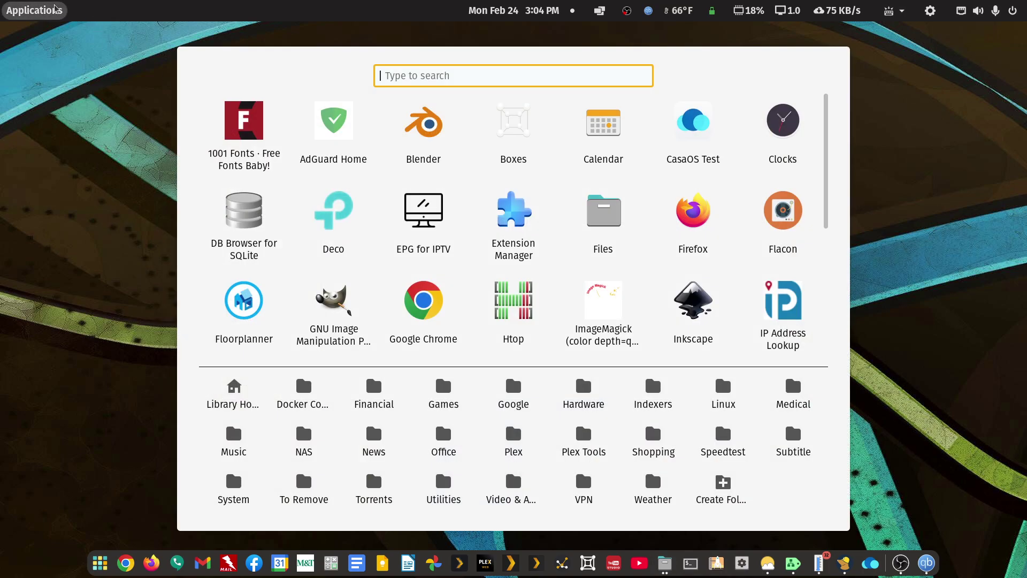
{"action": "type", "text": "imdb"}
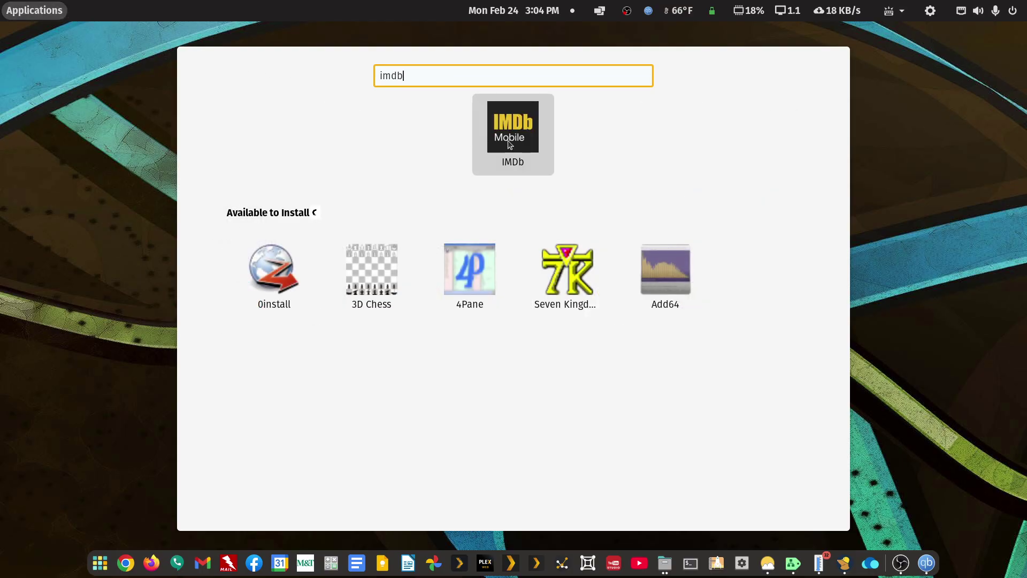
{"action": "key", "text": "Escape"}
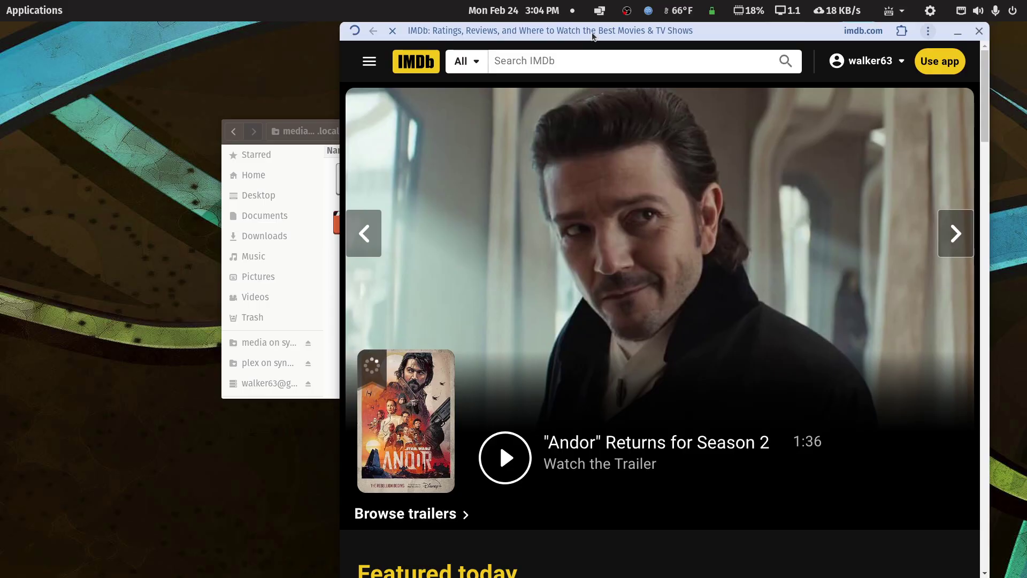
{"action": "left_click_drag", "start_coordinate": [588, 30], "coordinate": [257, 35]}
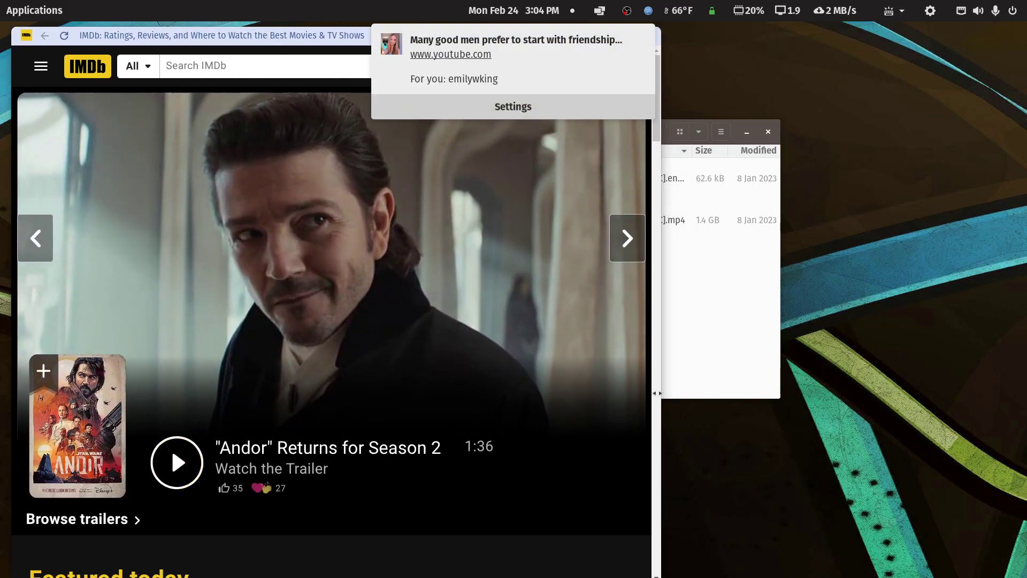
{"action": "left_click_drag", "start_coordinate": [661, 392], "coordinate": [459, 392]}
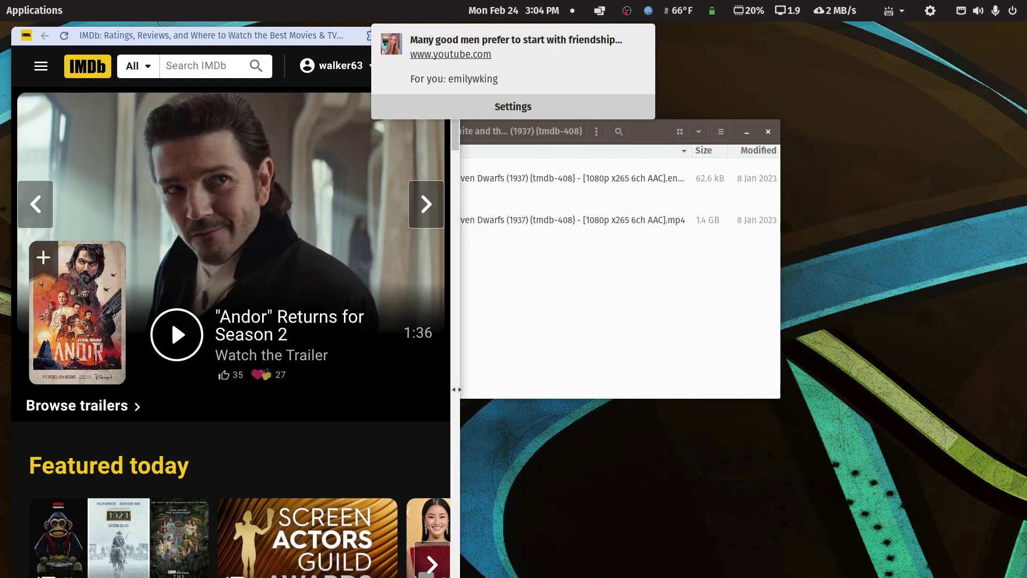
Find and launch the TMDB app and try to restore its window from maximized size
{"action": "left_click", "coordinate": [17, 9]}
{"action": "type", "text": "tm"}
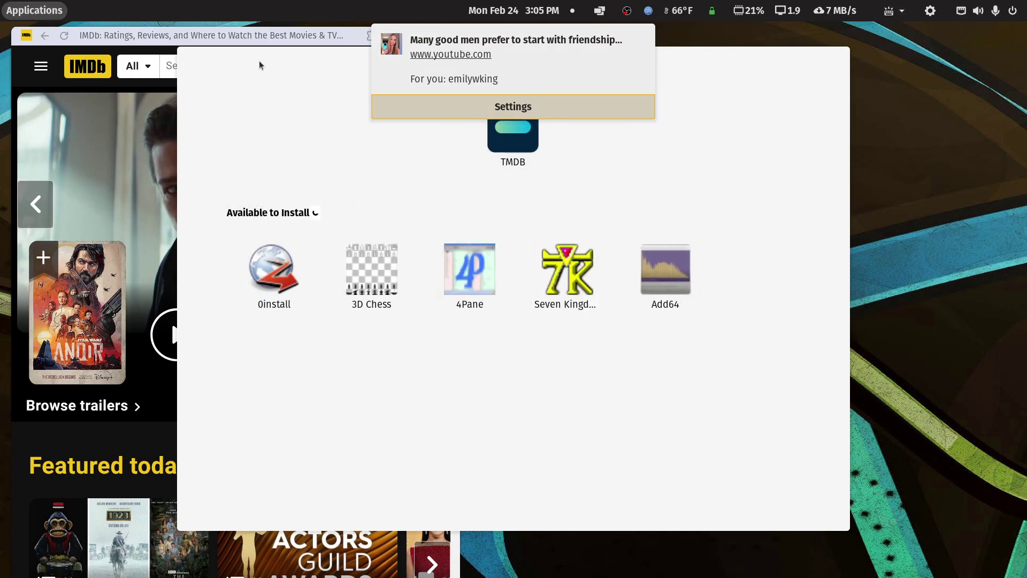
{"action": "left_click", "coordinate": [546, 148]}
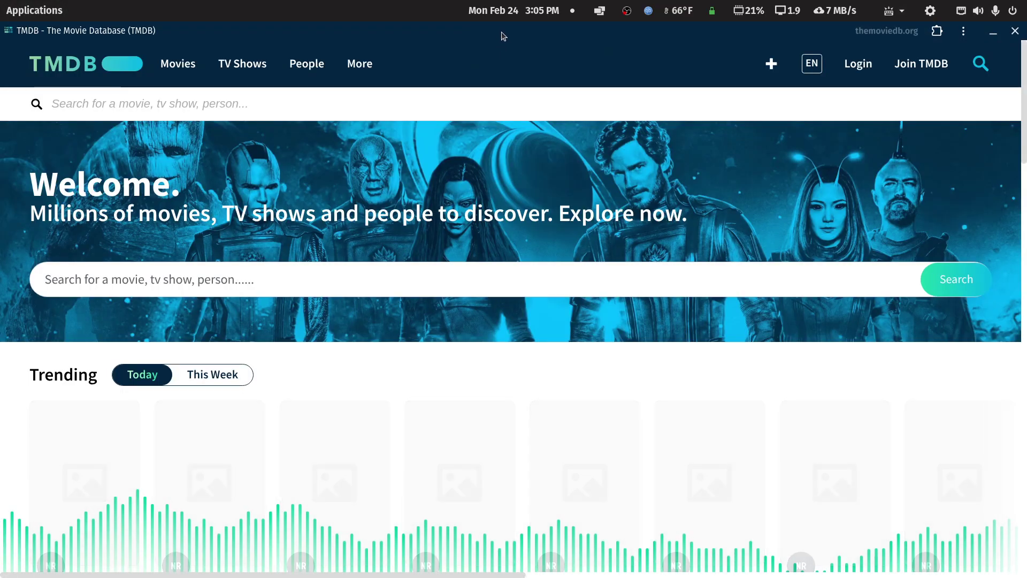
{"action": "double_click", "coordinate": [503, 34]}
{"action": "double_click", "coordinate": [455, 43]}
{"action": "double_click", "coordinate": [459, 39]}
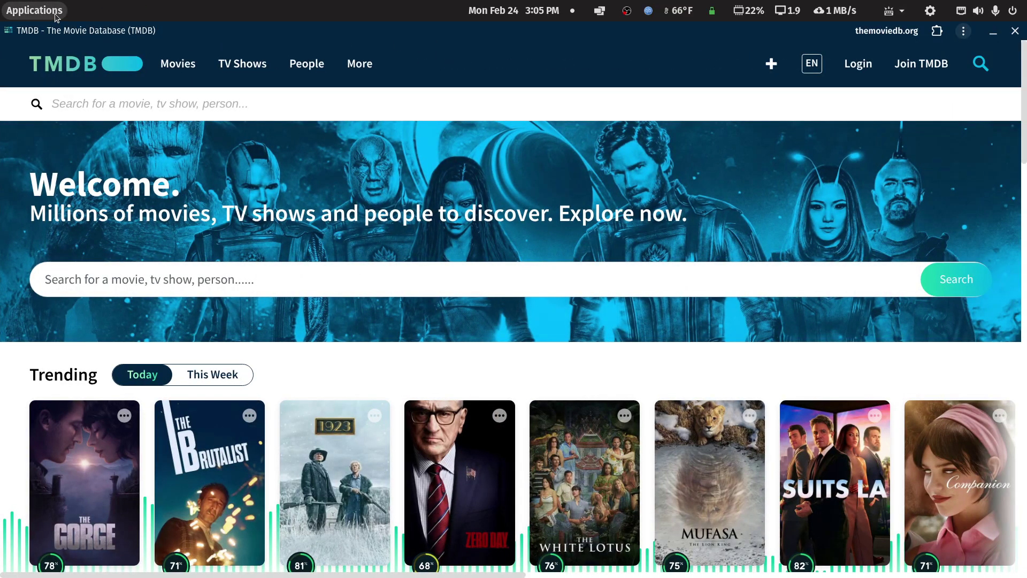
Launch Extension Manager and move its window off the visible desktop
{"action": "left_click", "coordinate": [56, 16]}
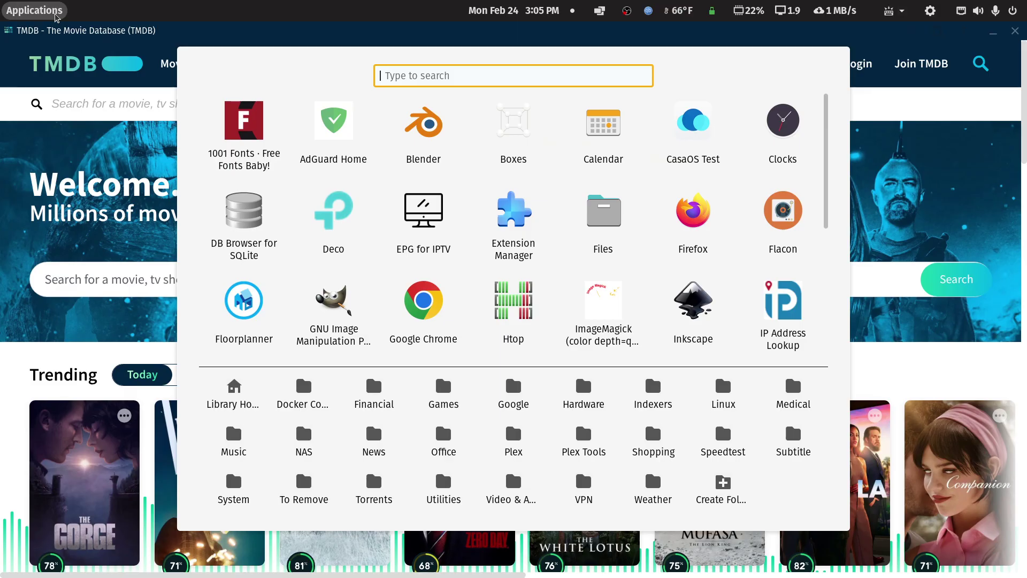
{"action": "type", "text": "ex"}
{"action": "left_click", "coordinate": [275, 134]}
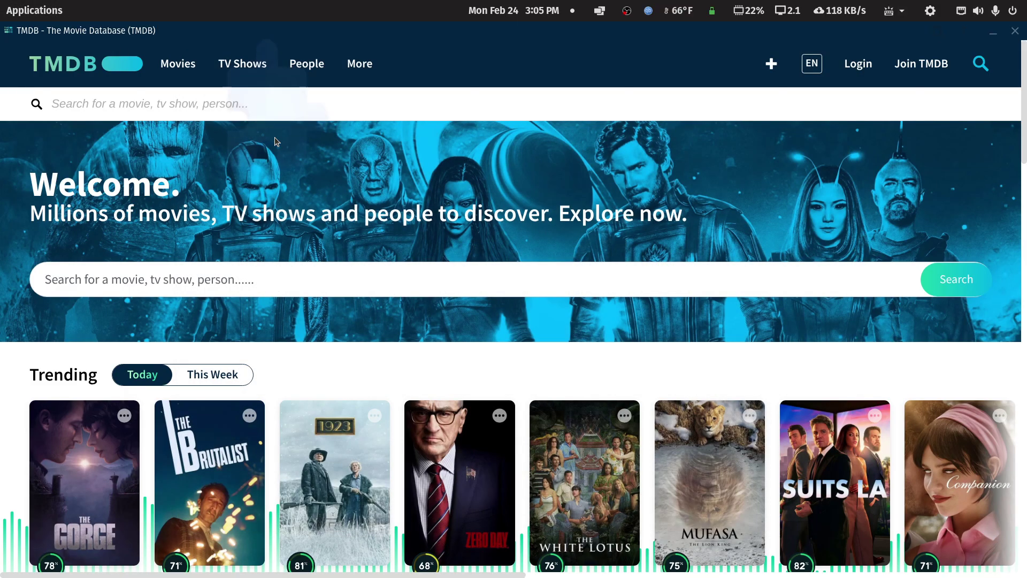
{"action": "left_click_drag", "start_coordinate": [427, 123], "coordinate": [1026, 185]}
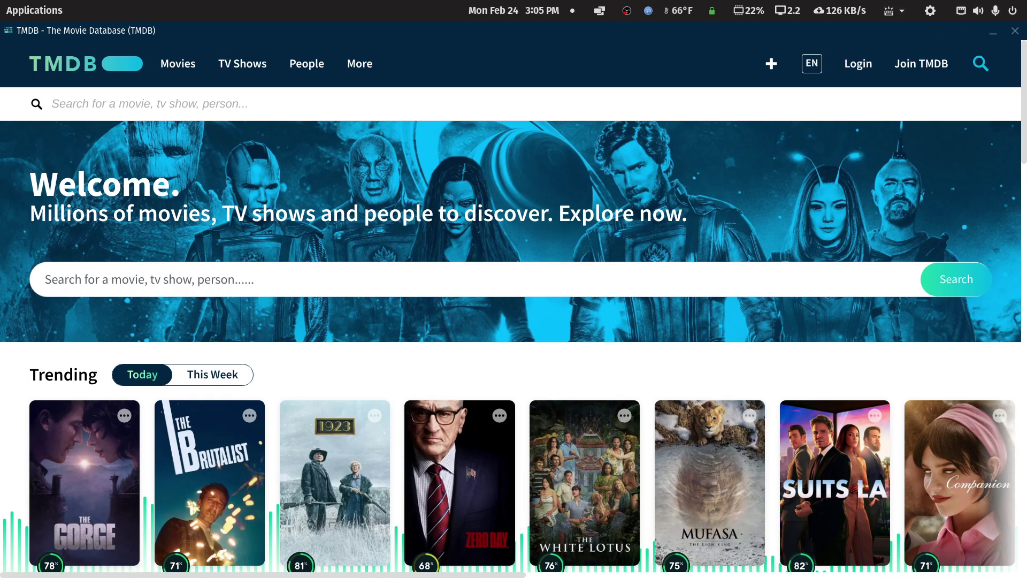
Reposition the TMDB window and resize the TMDB and IMDb windows so they sit side by side
{"action": "left_click_drag", "start_coordinate": [759, 33], "coordinate": [1026, 160]}
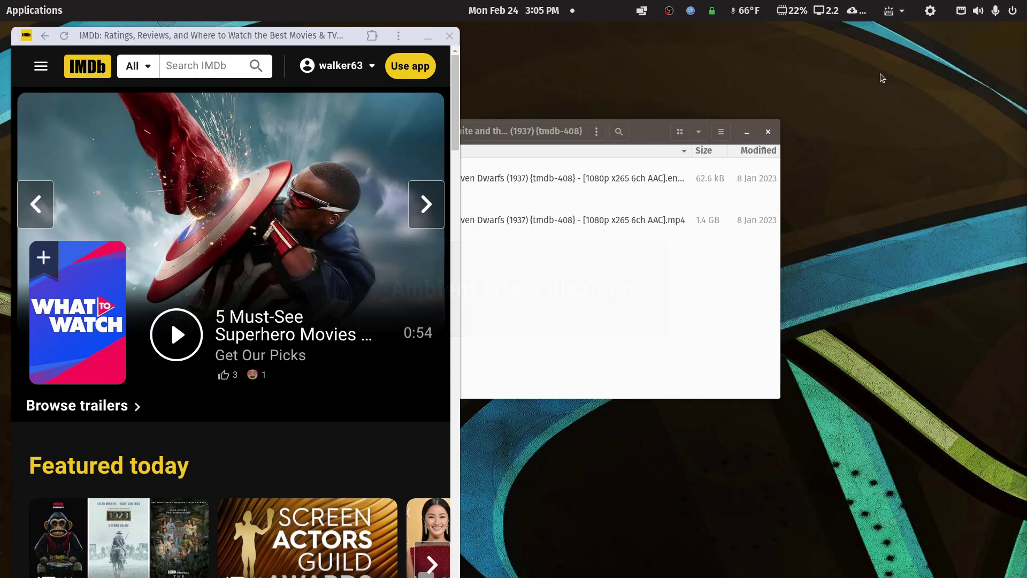
{"action": "left_click_drag", "start_coordinate": [1026, 70], "coordinate": [459, 33]}
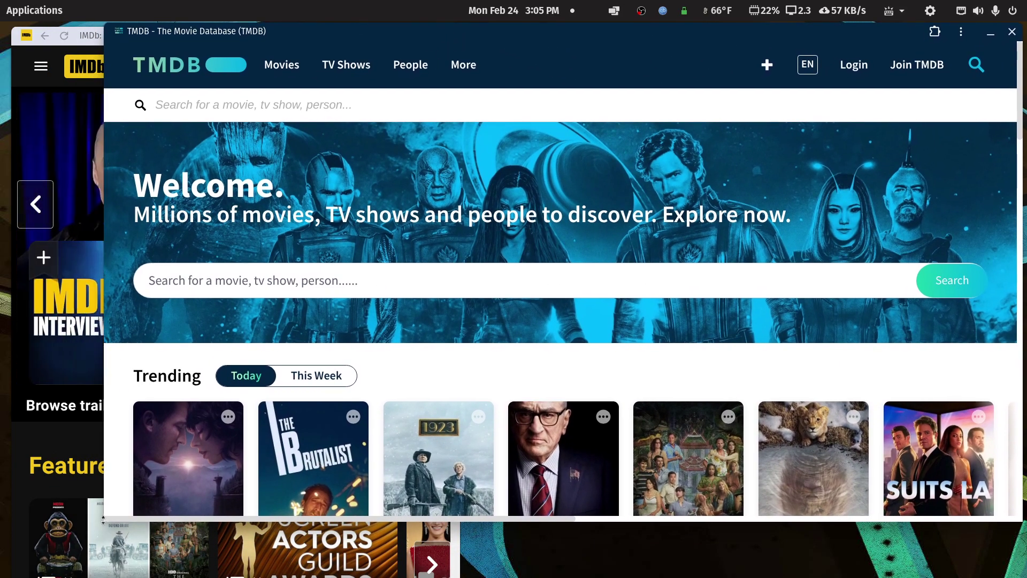
{"action": "left_click_drag", "start_coordinate": [104, 521], "coordinate": [507, 574]}
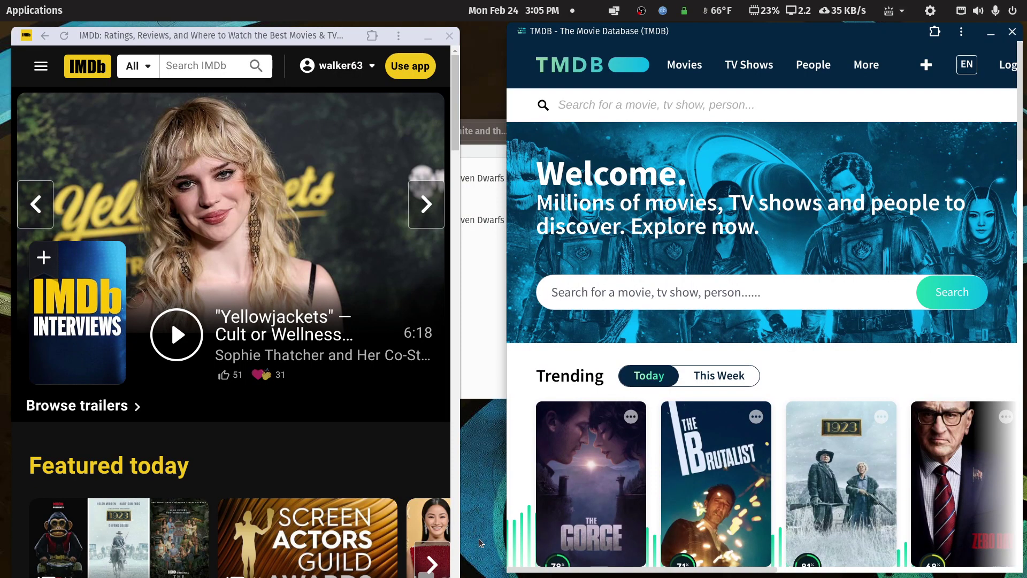
{"action": "left_click_drag", "start_coordinate": [459, 524], "coordinate": [498, 523]}
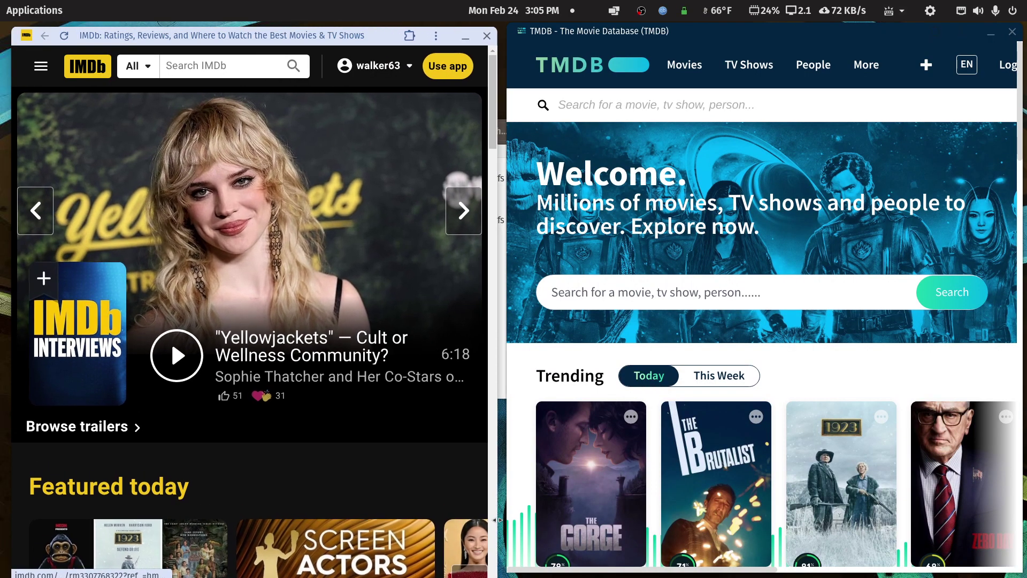
Search TMDB for "snow white and the" and open the Snow White and the Seven Dwarfs page
{"action": "left_click", "coordinate": [698, 290]}
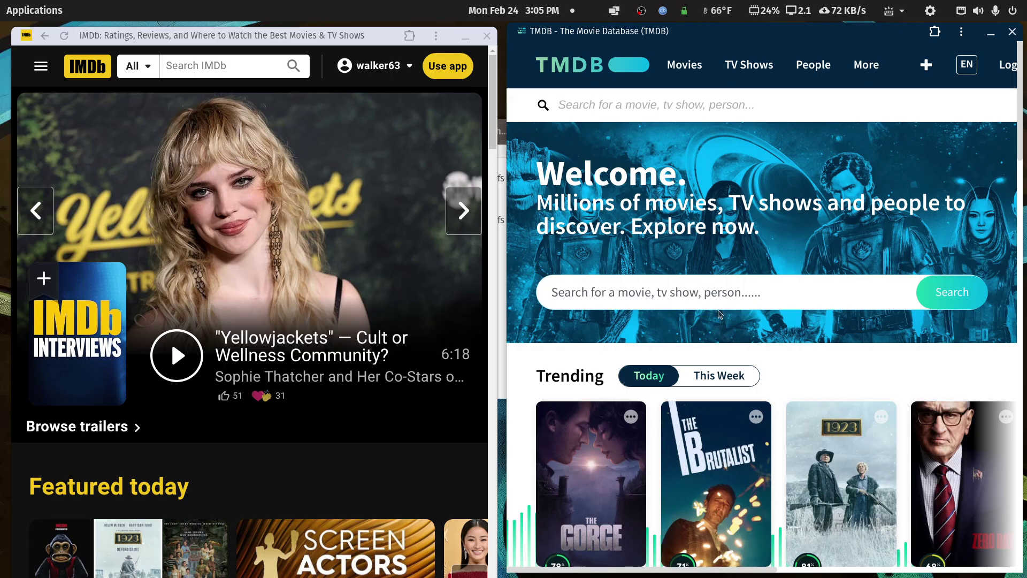
{"action": "type", "text": "snow w"}
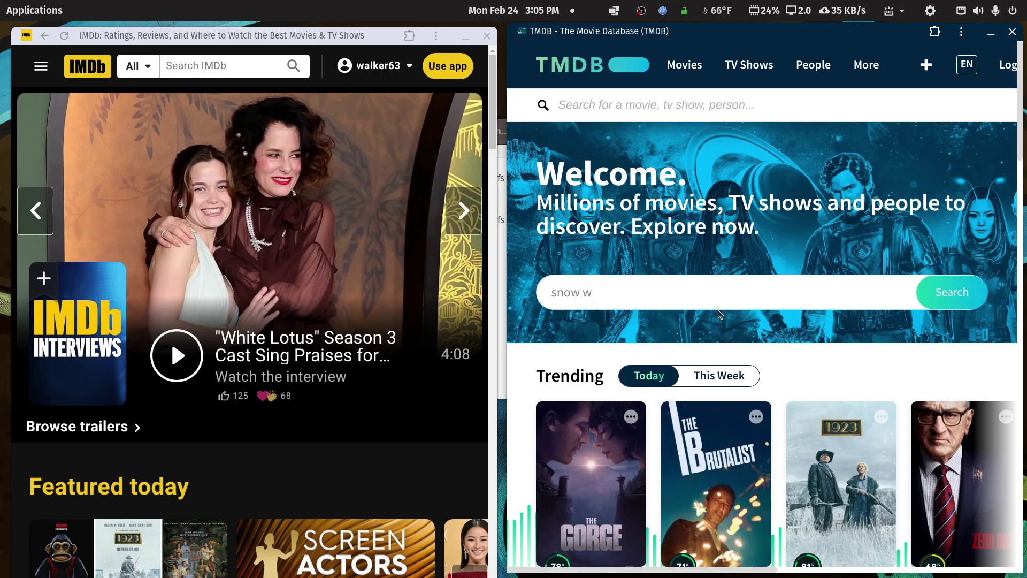
{"action": "type", "text": "hite and the"}
{"action": "key", "text": "Return"}
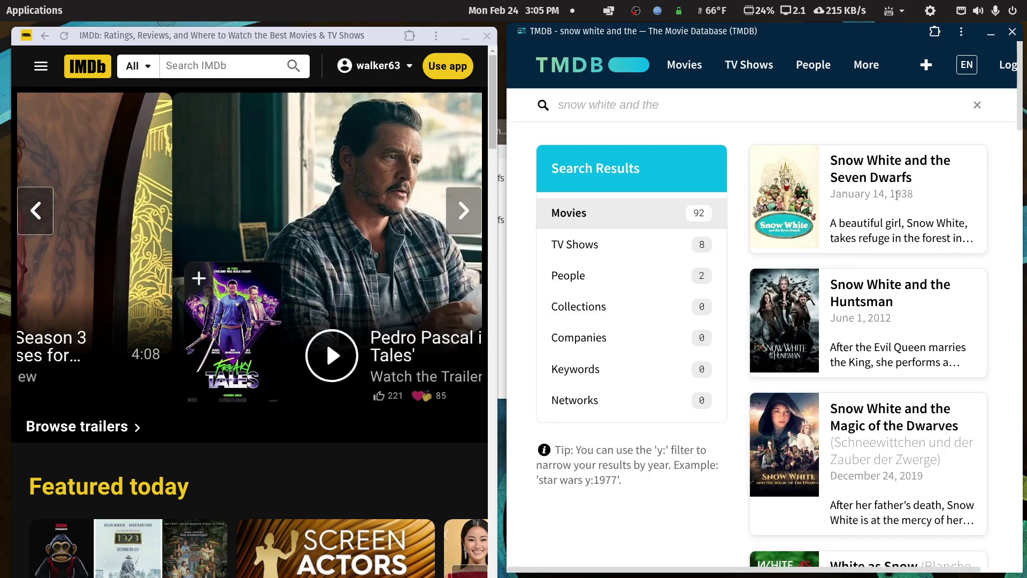
{"action": "left_click", "coordinate": [883, 163]}
Look up Snow White and the Seven Dwarfs on IMDb and open the page of the 1937 film
{"action": "left_click", "coordinate": [199, 74]}
{"action": "type", "text": "sno"}
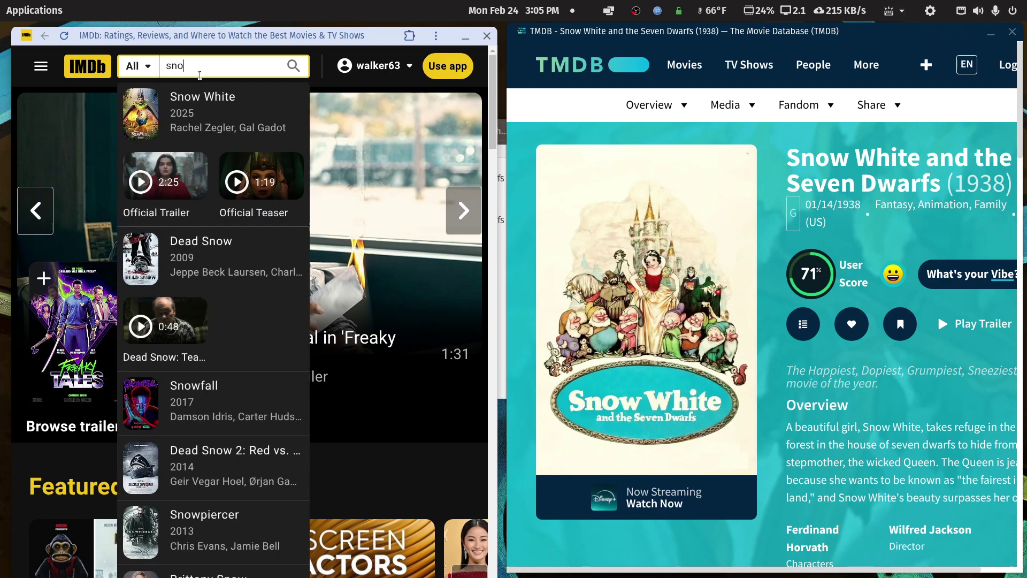
{"action": "type", "text": "w wha"}
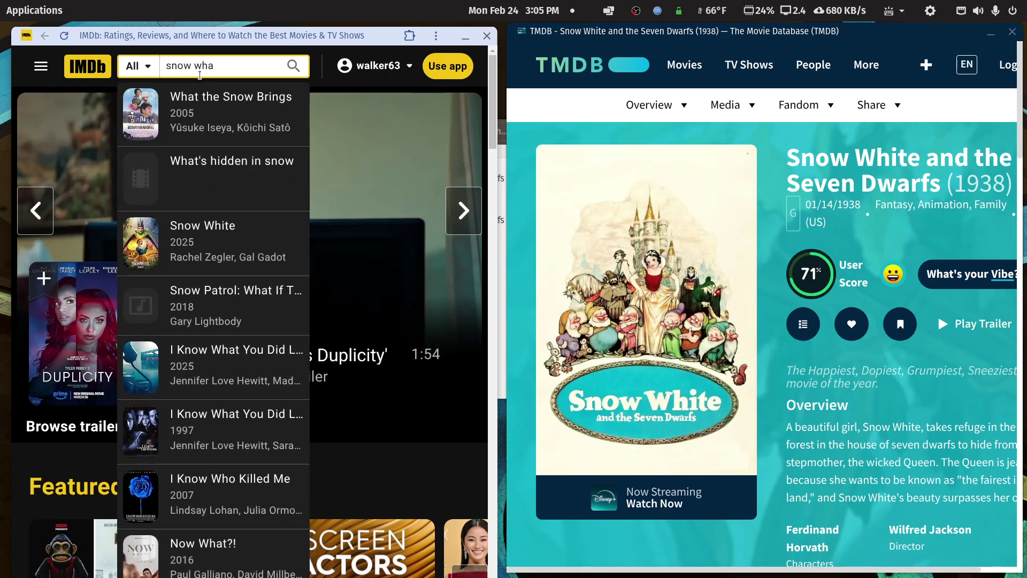
{"action": "type", "text": "te and"}
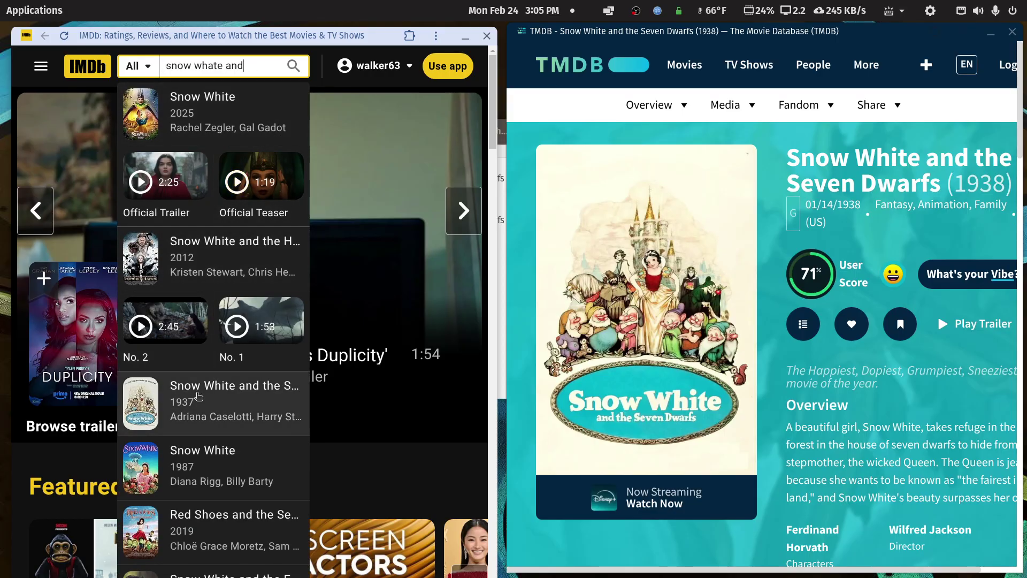
{"action": "left_click", "coordinate": [198, 397]}
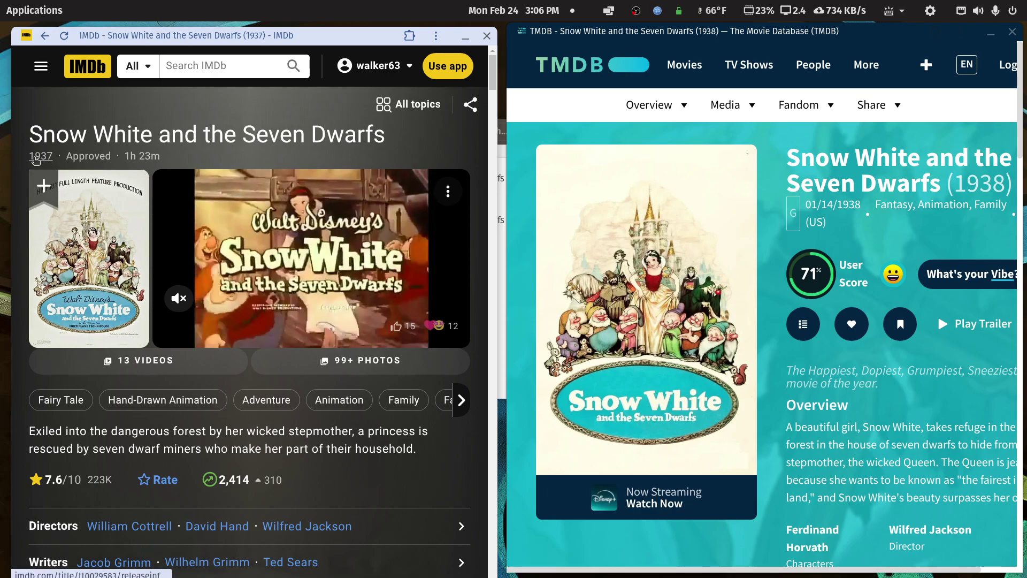
Open the film's release info on IMDb and examine the listed United States release dates
{"action": "left_click", "coordinate": [42, 156]}
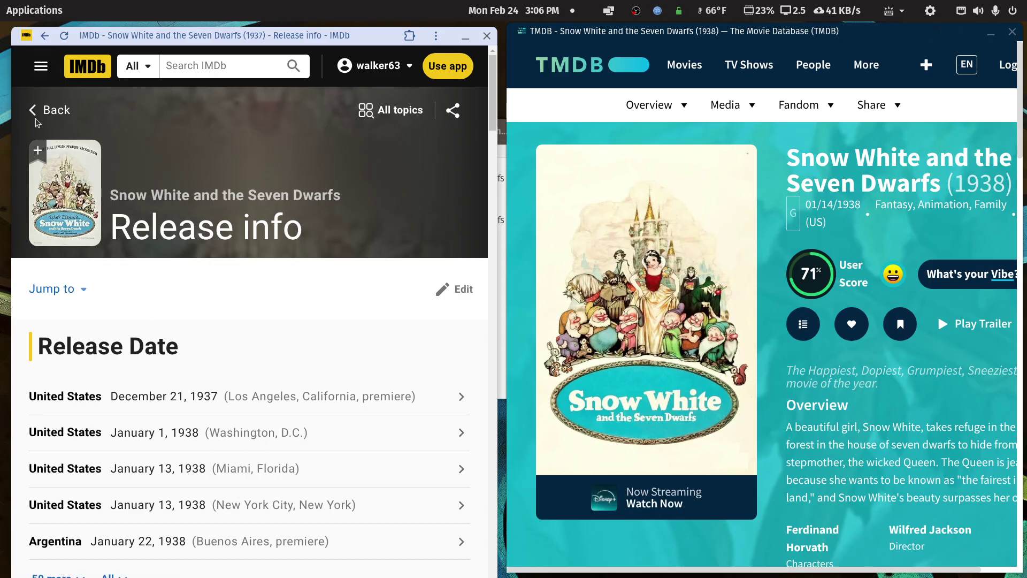
{"action": "right_click", "coordinate": [283, 36]}
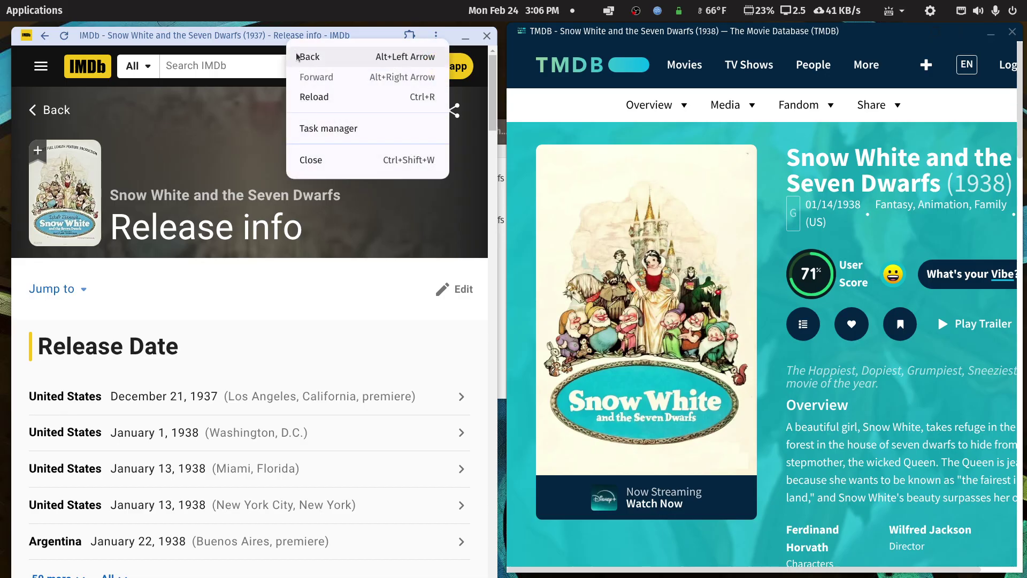
{"action": "left_click", "coordinate": [297, 52]}
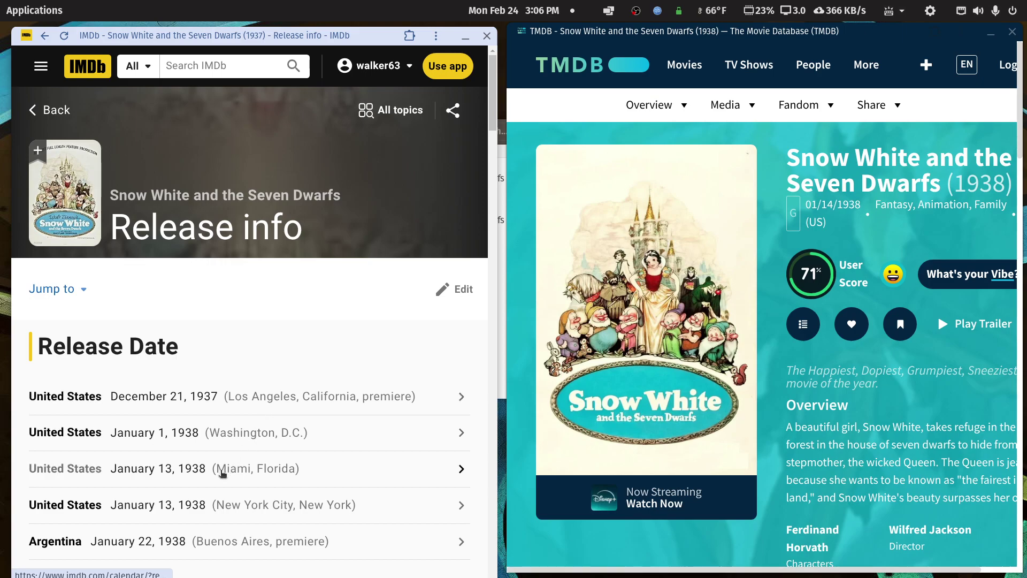
{"action": "scroll", "coordinate": [206, 487], "scroll_direction": "down", "scroll_amount": 3}
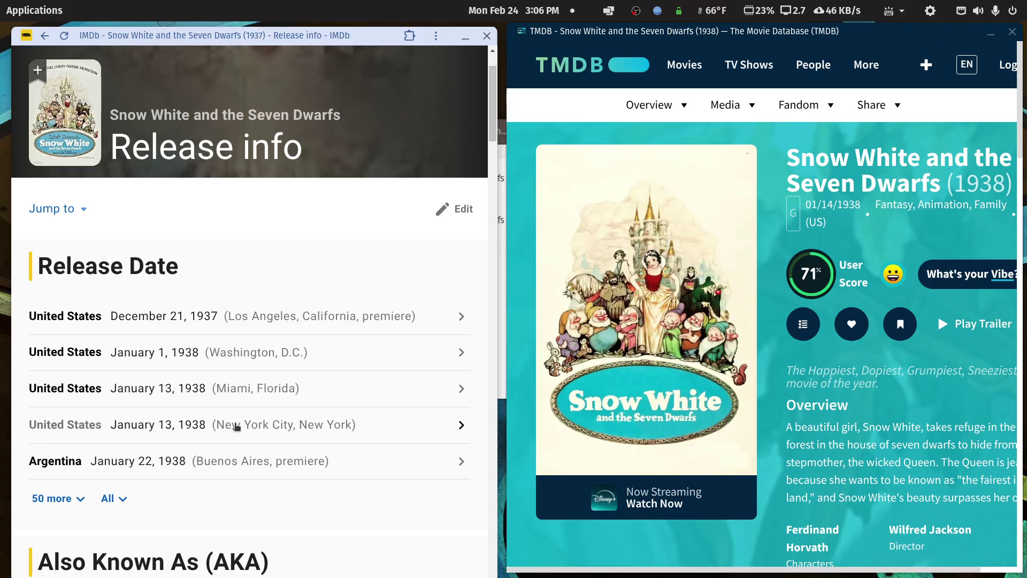
{"action": "scroll", "coordinate": [237, 427], "scroll_direction": "up", "scroll_amount": 3}
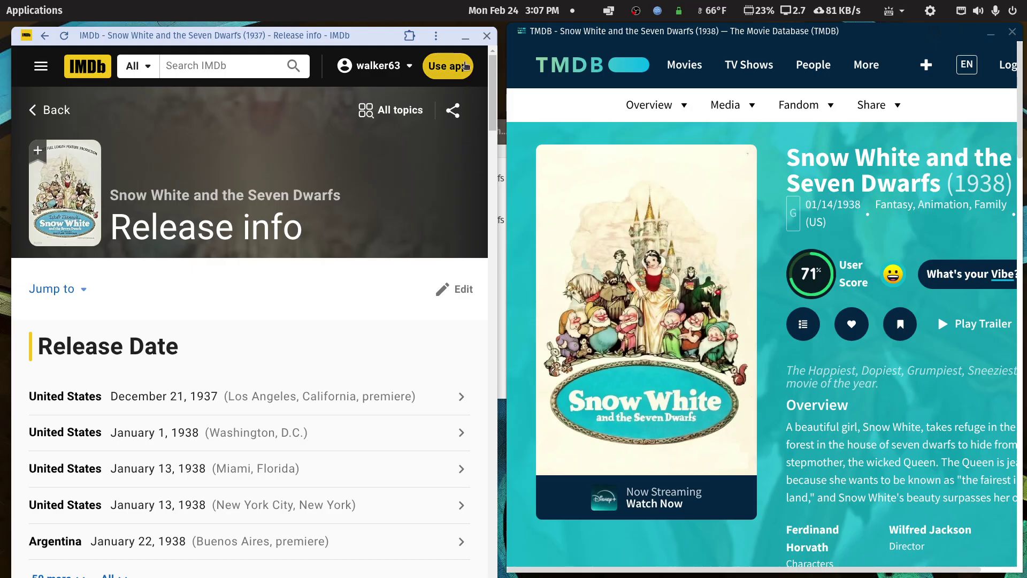
Minimize the IMDb and TMDB windows and reopen the Snow White and the Seven Dwarfs (1937) folder in a maximized file window
{"action": "left_click", "coordinate": [465, 36]}
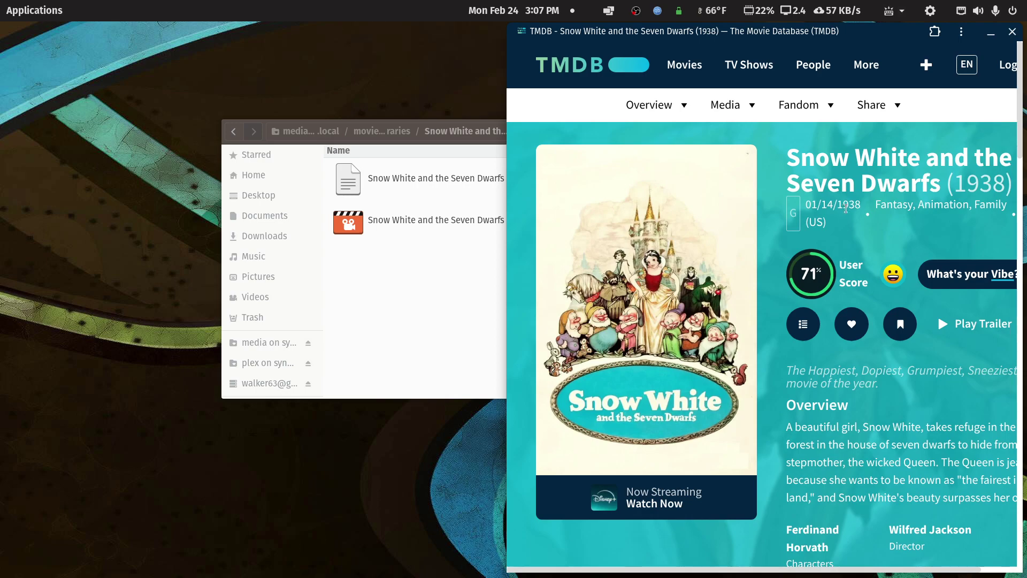
{"action": "left_click", "coordinate": [991, 35]}
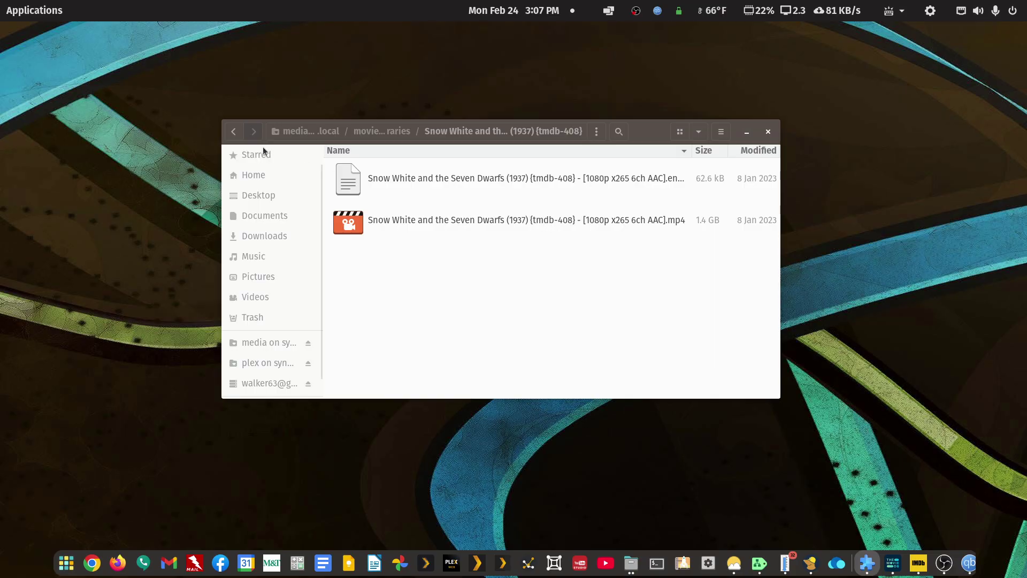
{"action": "left_click", "coordinate": [236, 132]}
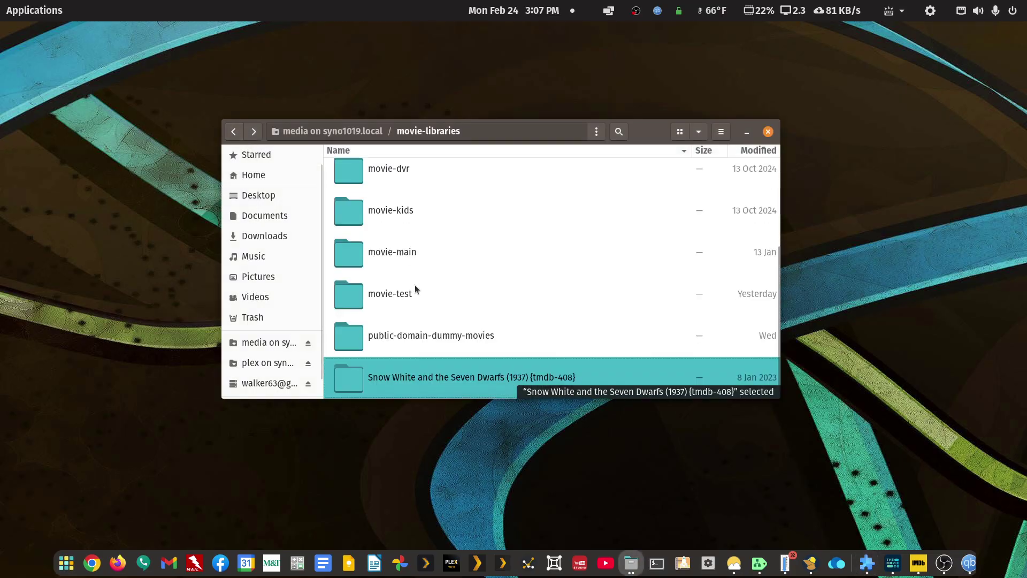
{"action": "left_click", "coordinate": [463, 380]}
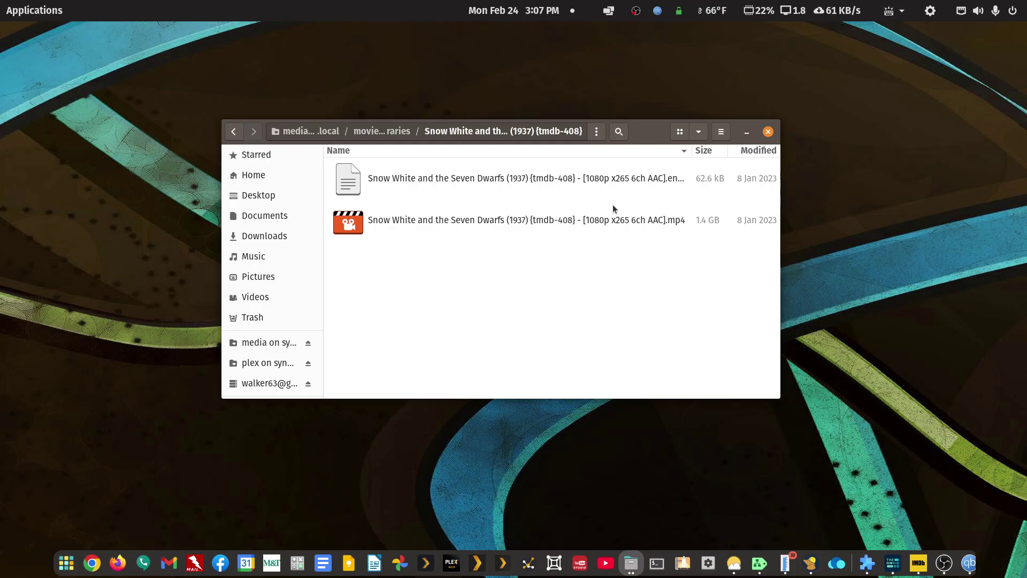
{"action": "double_click", "coordinate": [646, 131]}
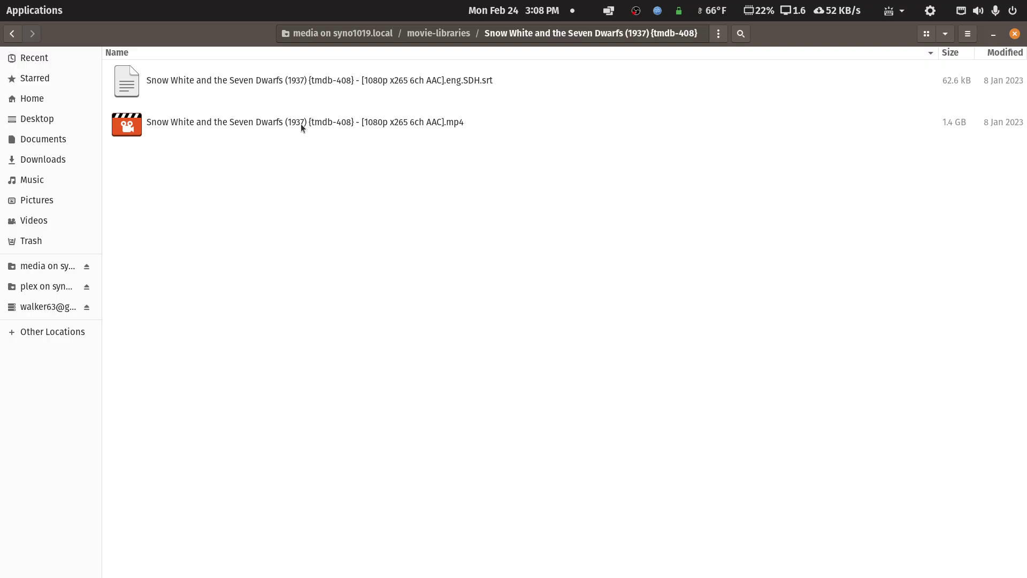
Restore the file window, go back to movie-libraries and open the Snow White and the Seven Dwarfs (1937) folder in FileBot
{"action": "double_click", "coordinate": [788, 29]}
{"action": "left_click", "coordinate": [235, 132]}
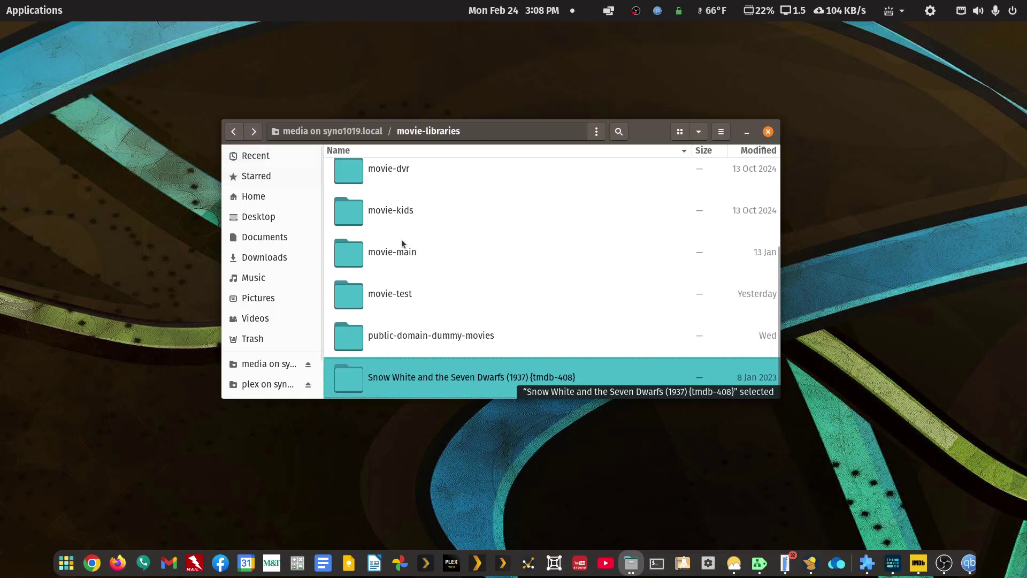
{"action": "right_click", "coordinate": [409, 377]}
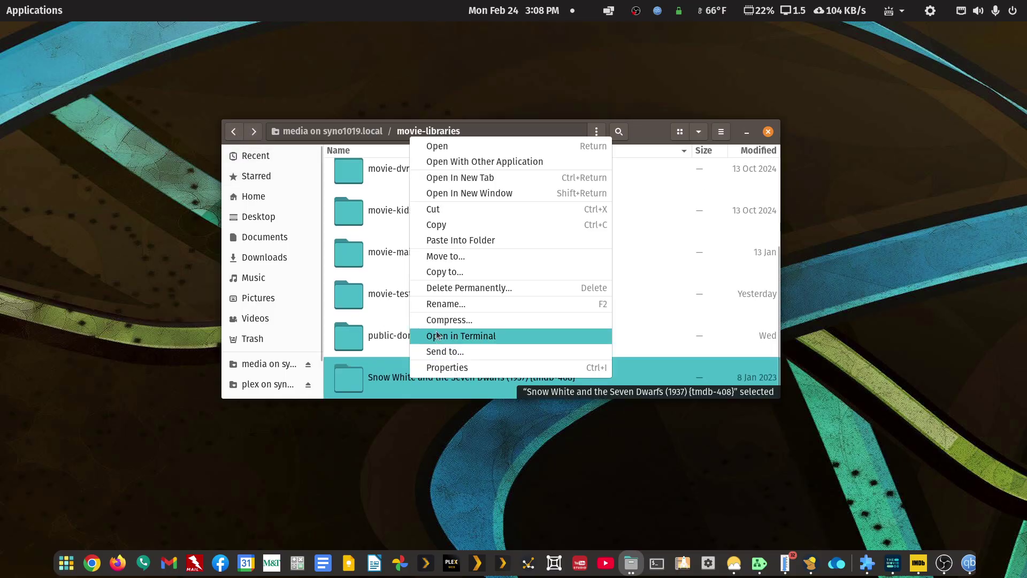
{"action": "left_click", "coordinate": [480, 165]}
{"action": "left_click", "coordinate": [598, 165]}
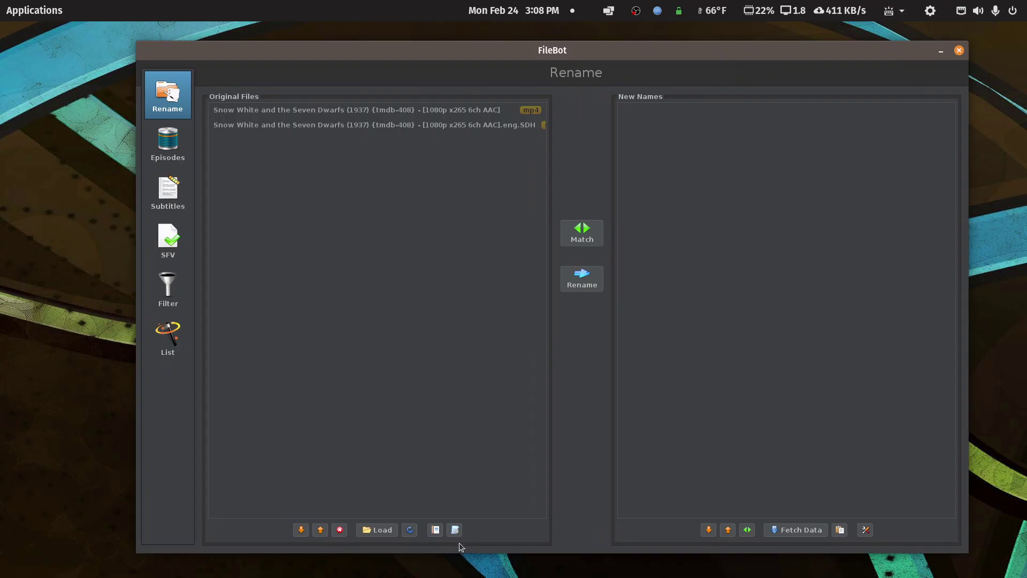
Match the two Snow White files with the Organize Movies for Plex preset and maximize the FileBot window
{"action": "left_click", "coordinate": [455, 530]}
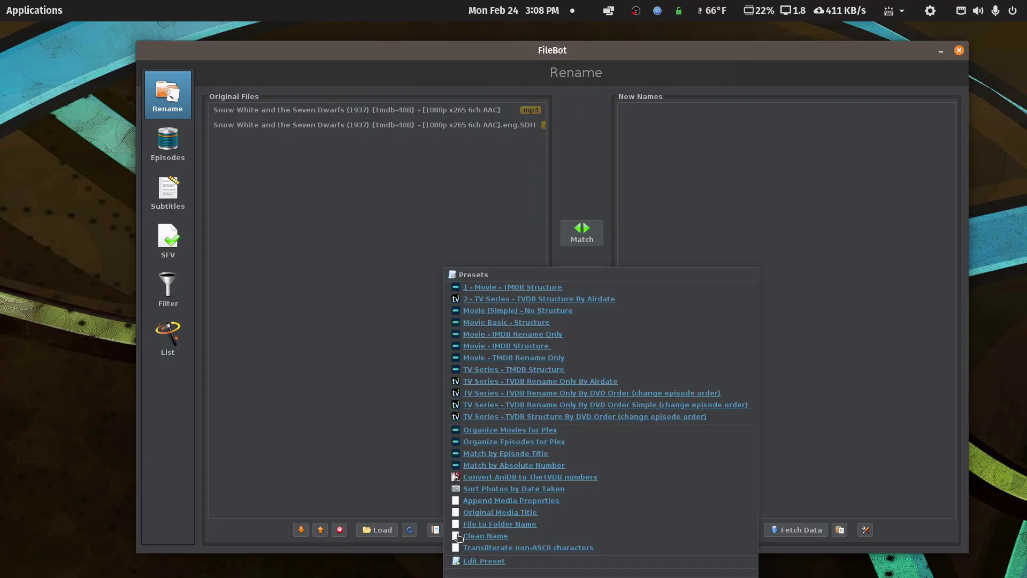
{"action": "left_click", "coordinate": [507, 431]}
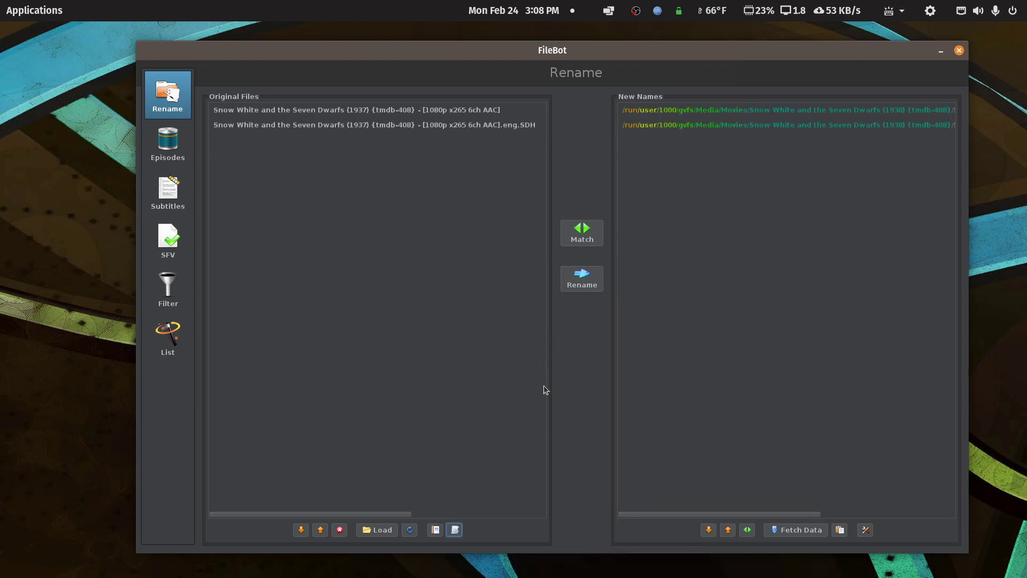
{"action": "double_click", "coordinate": [652, 53]}
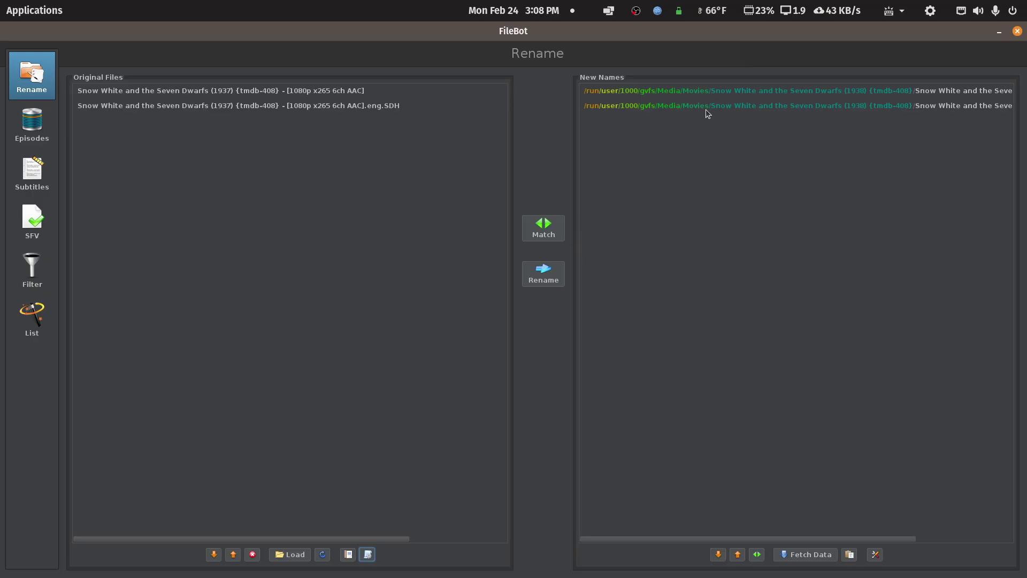
Rename the Snow White files with the 1 - Movie - TMDB Structure preset, close FileBot and check the renamed folder in movie-libraries
{"action": "left_click", "coordinate": [368, 555]}
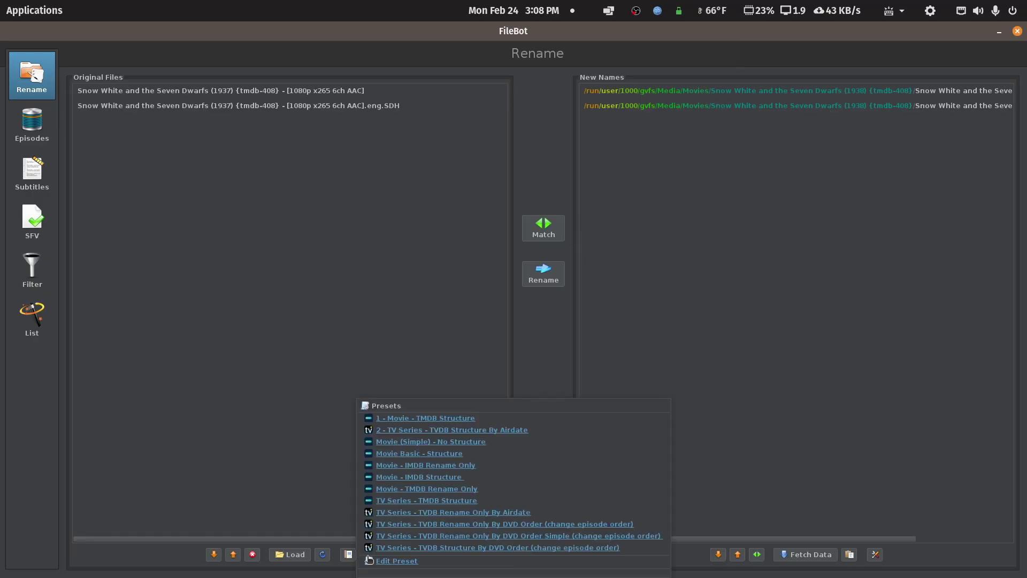
{"action": "left_click", "coordinate": [422, 418]}
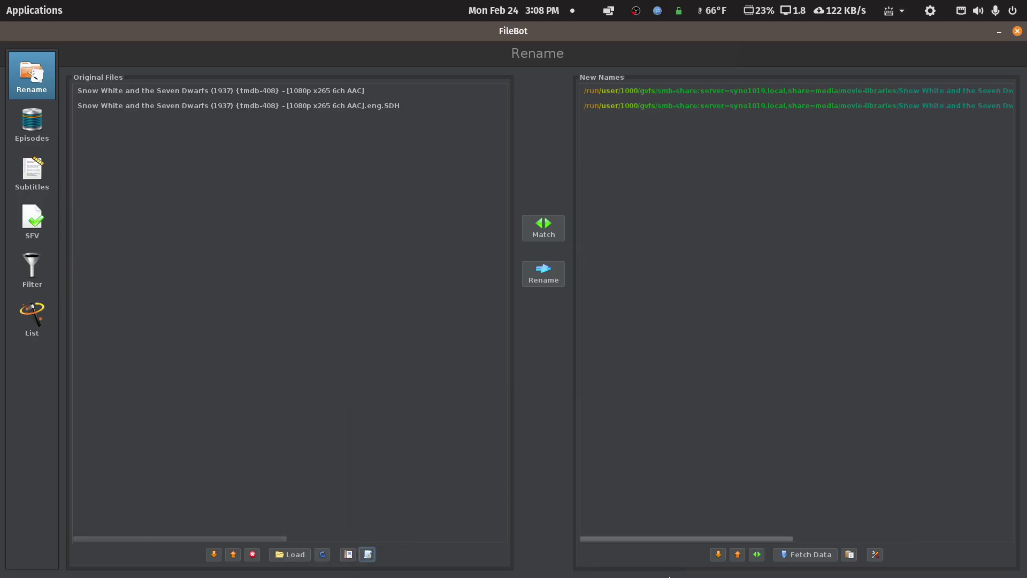
{"action": "left_click_drag", "start_coordinate": [678, 540], "coordinate": [766, 532]}
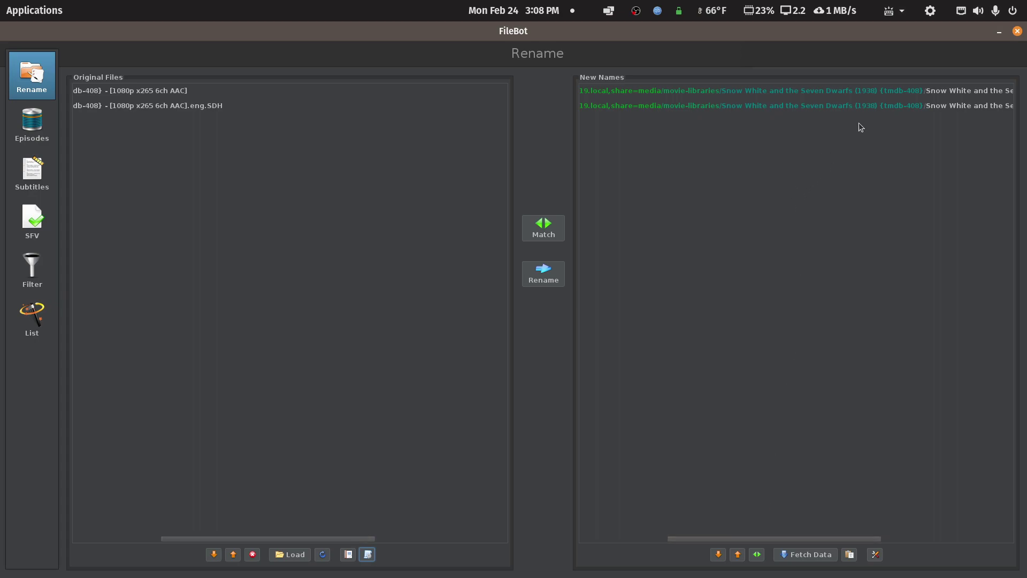
{"action": "left_click", "coordinate": [551, 274]}
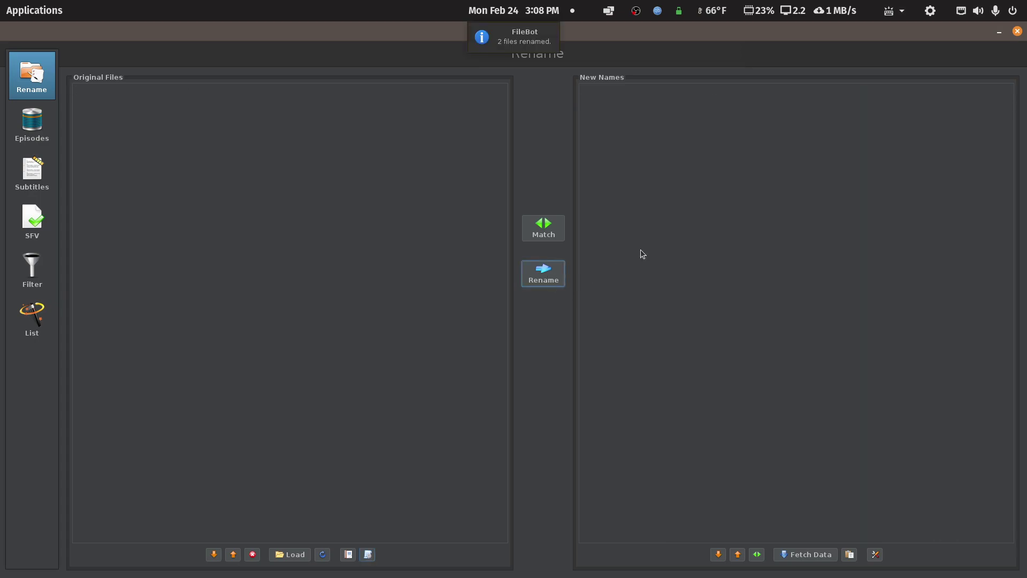
{"action": "left_click", "coordinate": [1017, 31]}
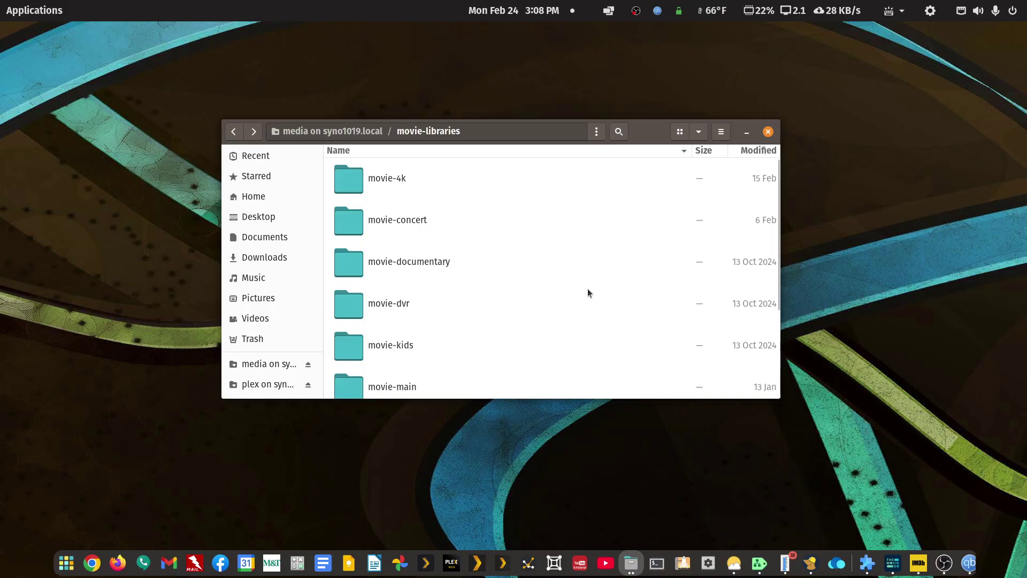
{"action": "scroll", "coordinate": [576, 275], "scroll_direction": "down", "scroll_amount": 4}
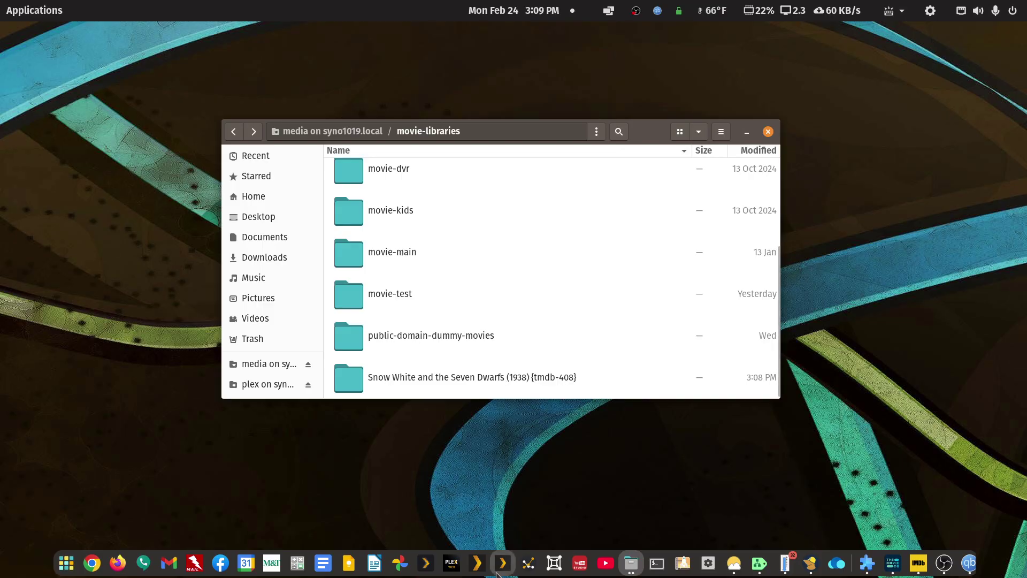
Switch to Plex and open the settings of the Walker63-DS1019+ server
{"action": "left_click", "coordinate": [452, 563]}
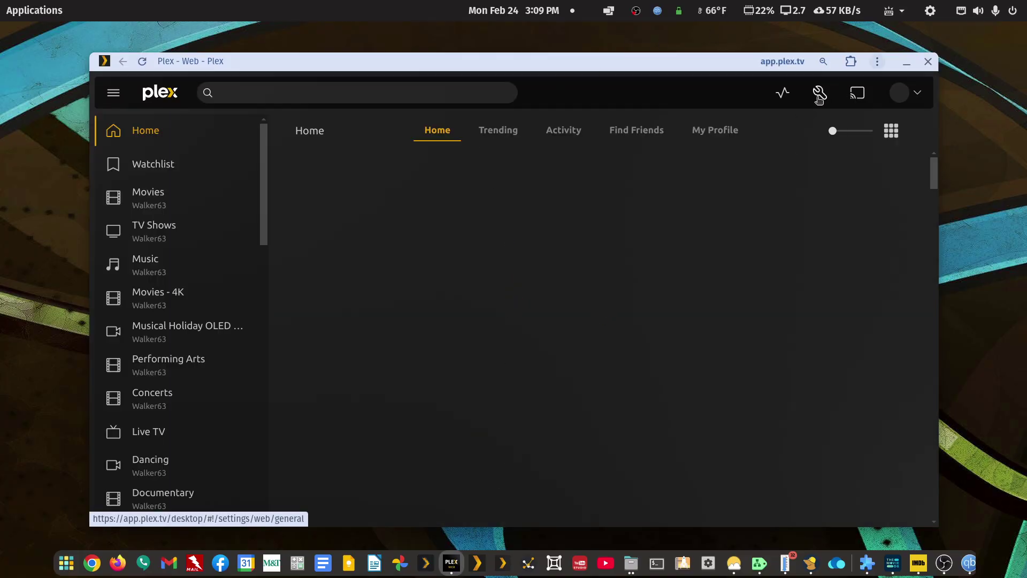
{"action": "left_click", "coordinate": [820, 93]}
{"action": "scroll", "coordinate": [116, 370], "scroll_direction": "down", "scroll_amount": 5}
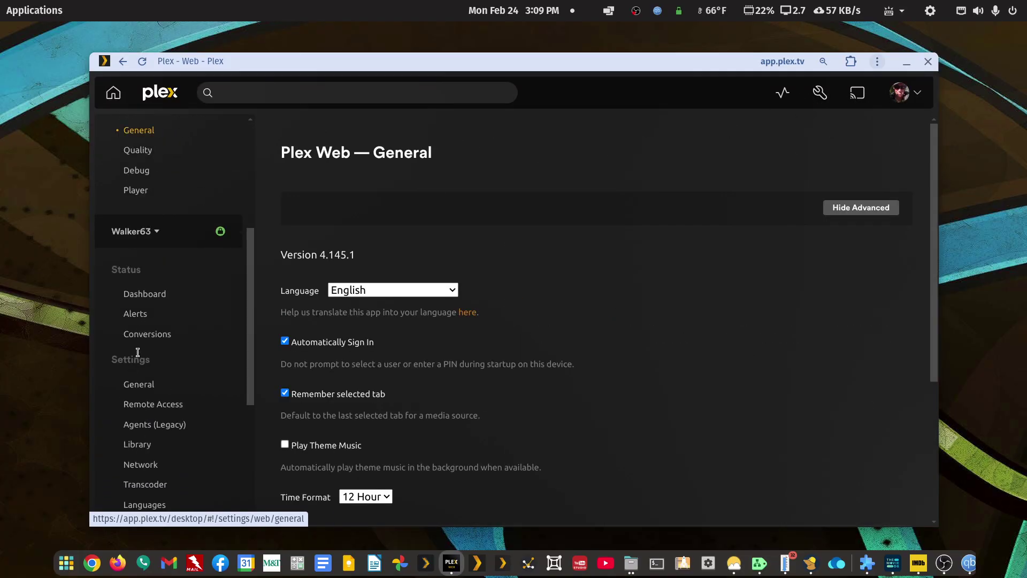
{"action": "left_click", "coordinate": [150, 236]}
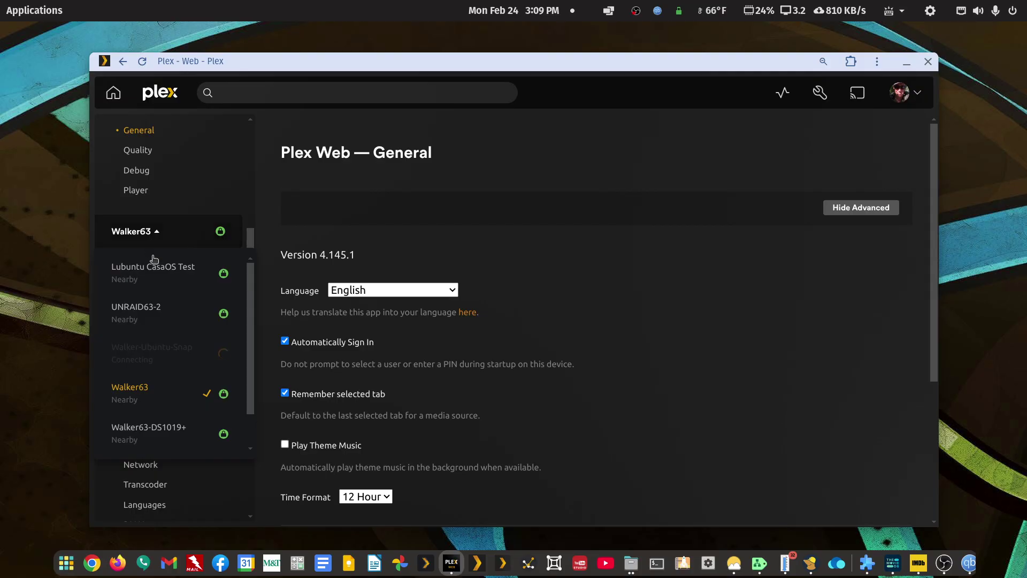
{"action": "scroll", "coordinate": [150, 383], "scroll_direction": "down", "scroll_amount": 1}
{"action": "left_click", "coordinate": [151, 382]}
Open the Movies - Test library from the server's list of managed libraries
{"action": "scroll", "coordinate": [151, 383], "scroll_direction": "down", "scroll_amount": 5}
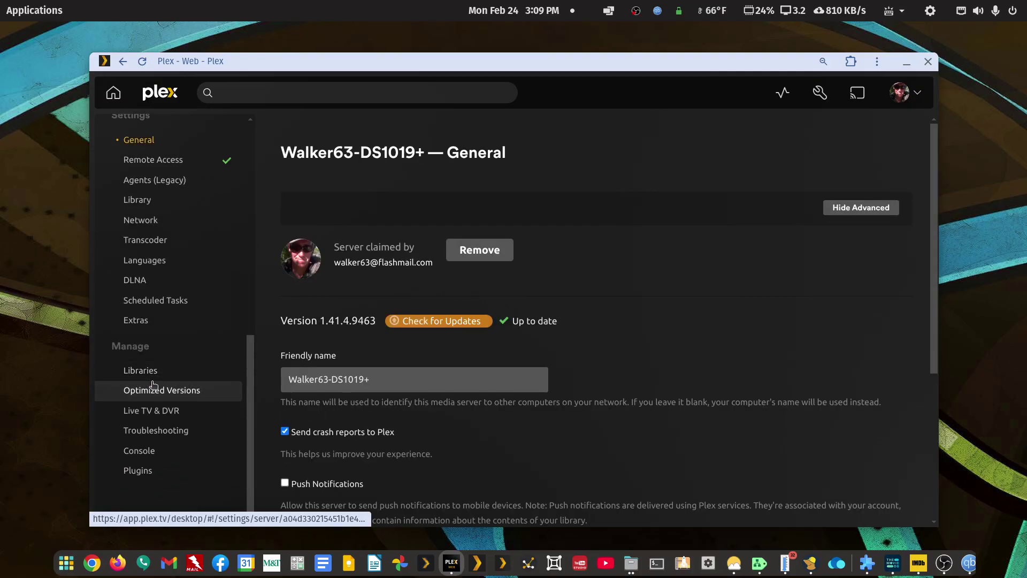
{"action": "left_click", "coordinate": [141, 371]}
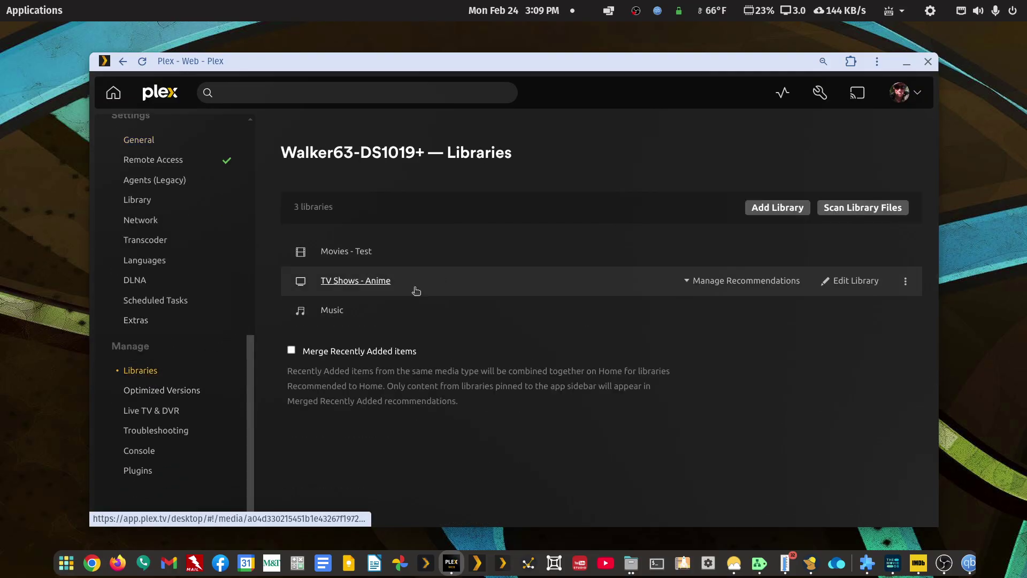
{"action": "left_click", "coordinate": [341, 253]}
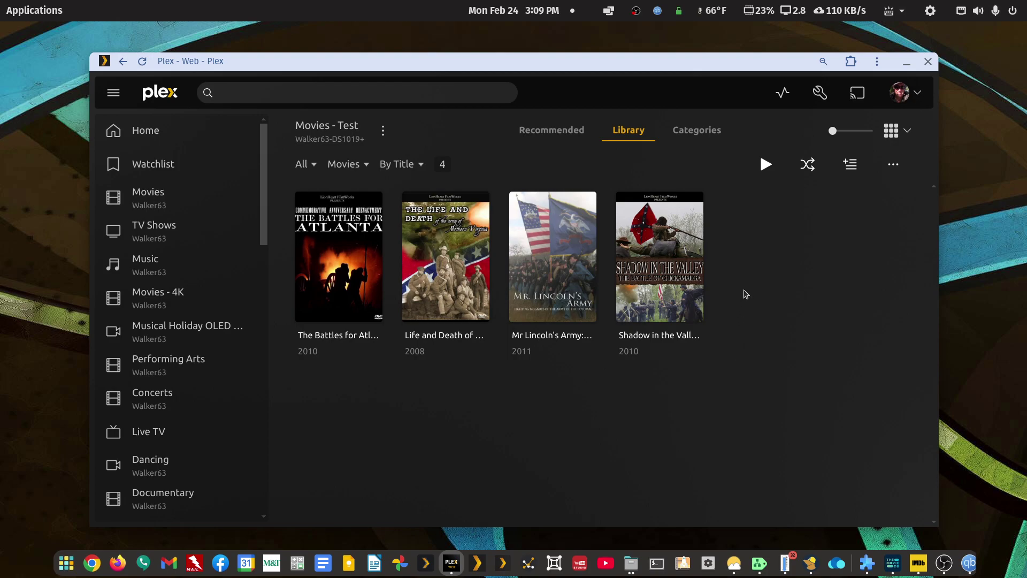
Resize and move the Plex window and the movie-libraries file window so they sit side by side
{"action": "left_click_drag", "start_coordinate": [502, 60], "coordinate": [581, 38]}
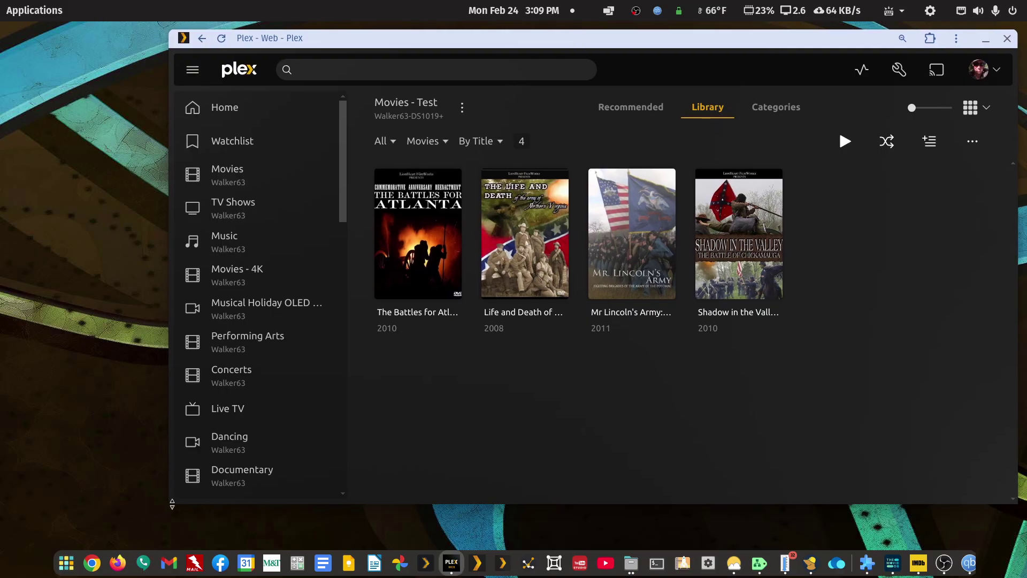
{"action": "left_click_drag", "start_coordinate": [168, 507], "coordinate": [524, 544]}
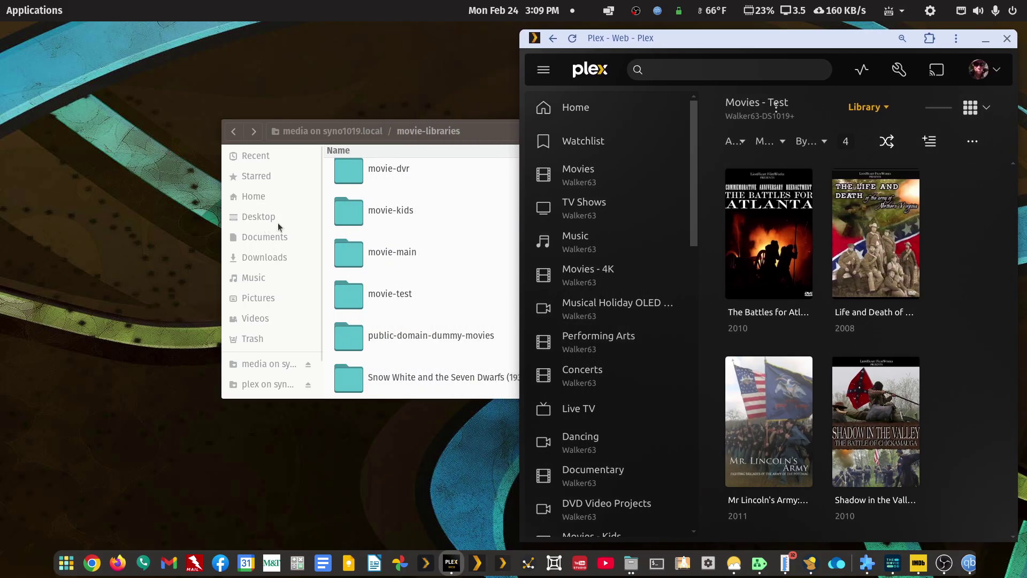
{"action": "left_click_drag", "start_coordinate": [504, 138], "coordinate": [319, 80]}
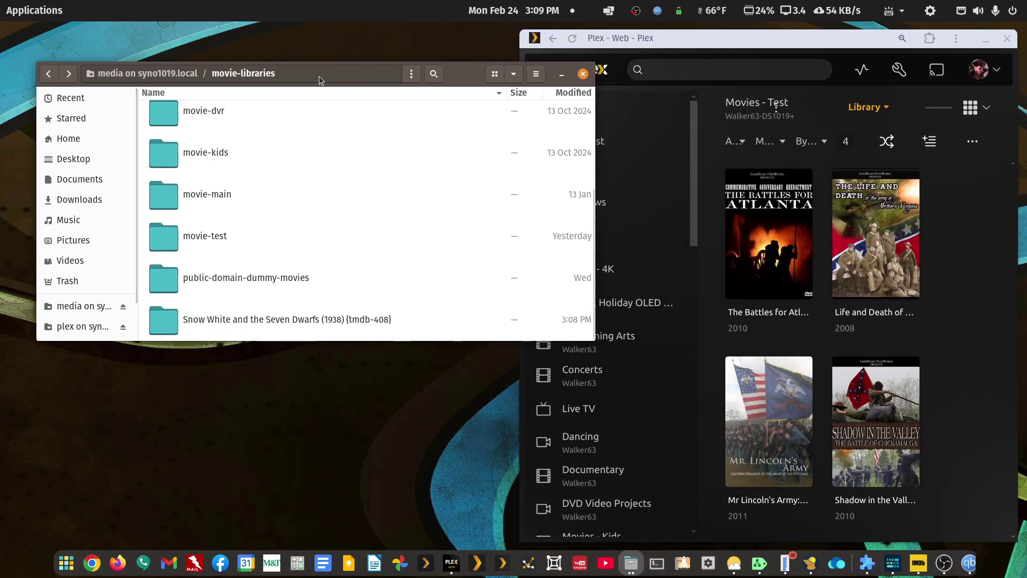
Move the Snow White and the Seven Dwarfs (1938) {tmdb-408} folder into the movie-test folder
{"action": "right_click", "coordinate": [206, 322]}
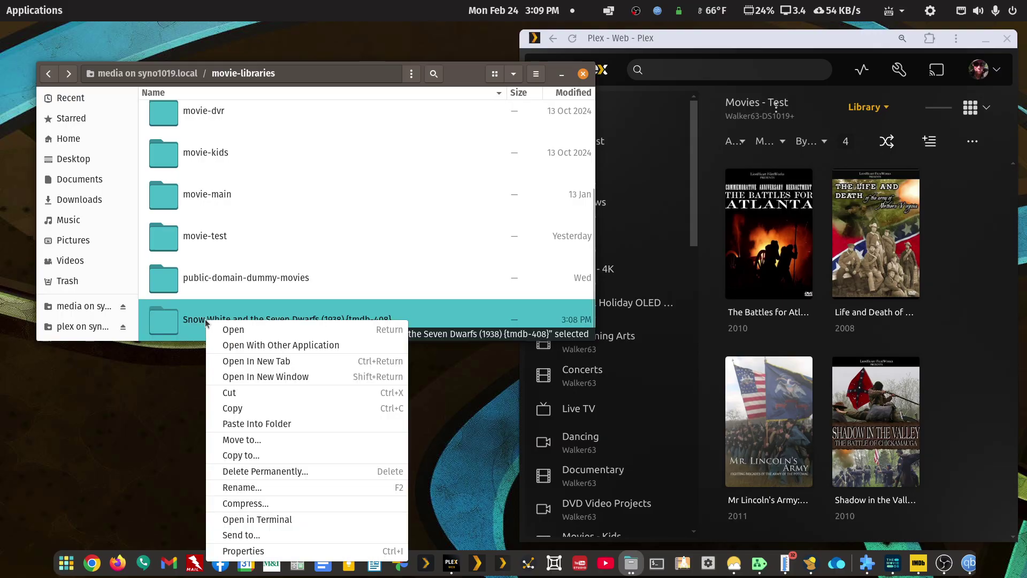
{"action": "left_click", "coordinate": [241, 396]}
{"action": "right_click", "coordinate": [208, 239]}
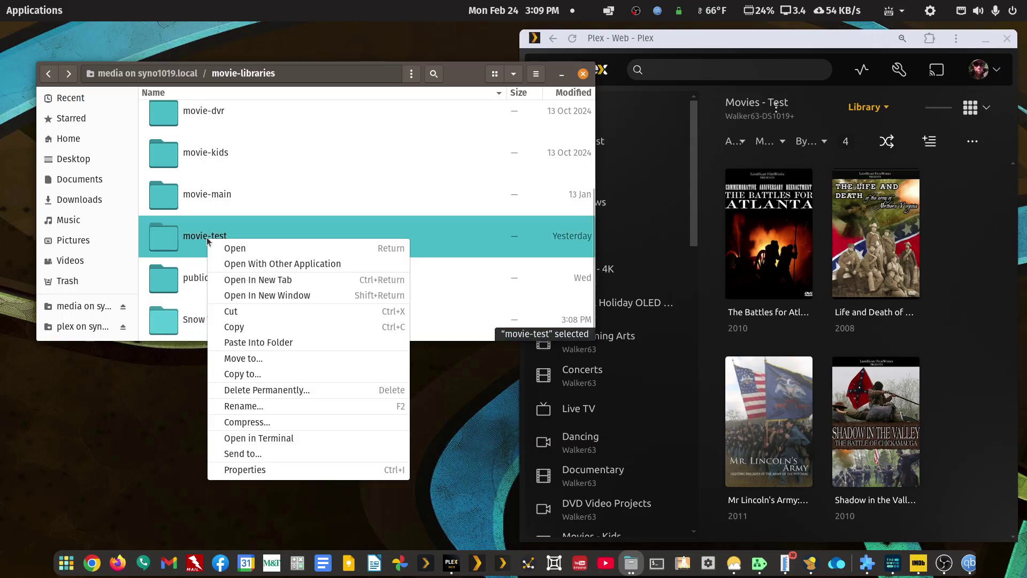
{"action": "left_click", "coordinate": [236, 345]}
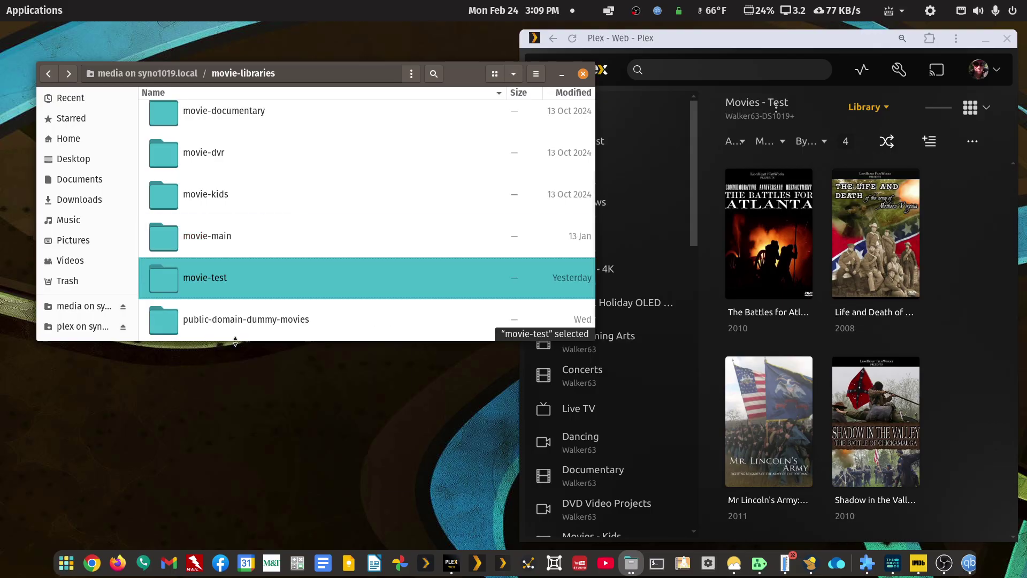
Maximize Plex and save the blue poster with the Evil Queen above Snow White as the movie's poster for Snow White and the Seven Dwarfs
{"action": "left_click", "coordinate": [699, 38]}
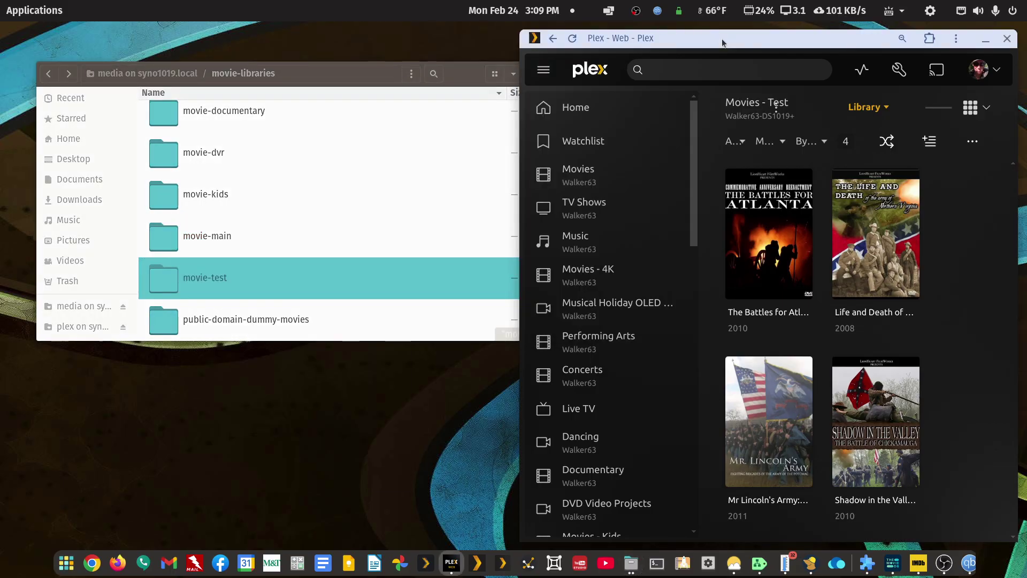
{"action": "double_click", "coordinate": [722, 38]}
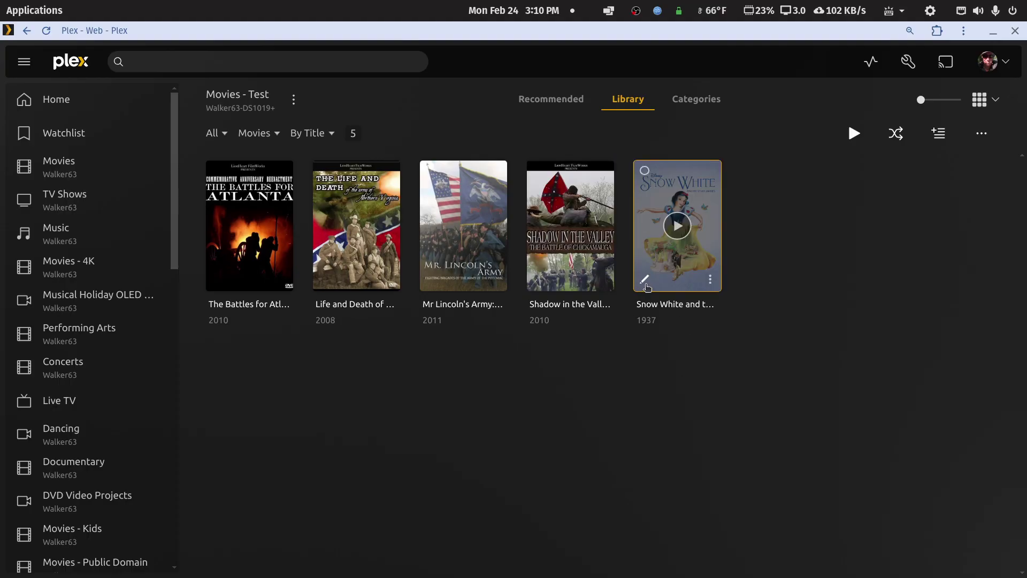
{"action": "left_click", "coordinate": [645, 280]}
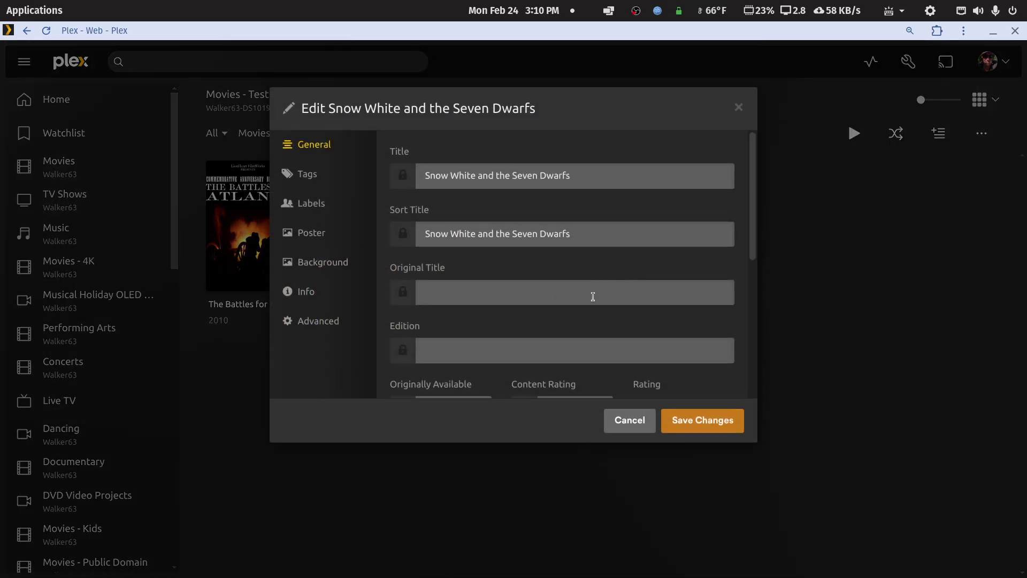
{"action": "left_click", "coordinate": [314, 235]}
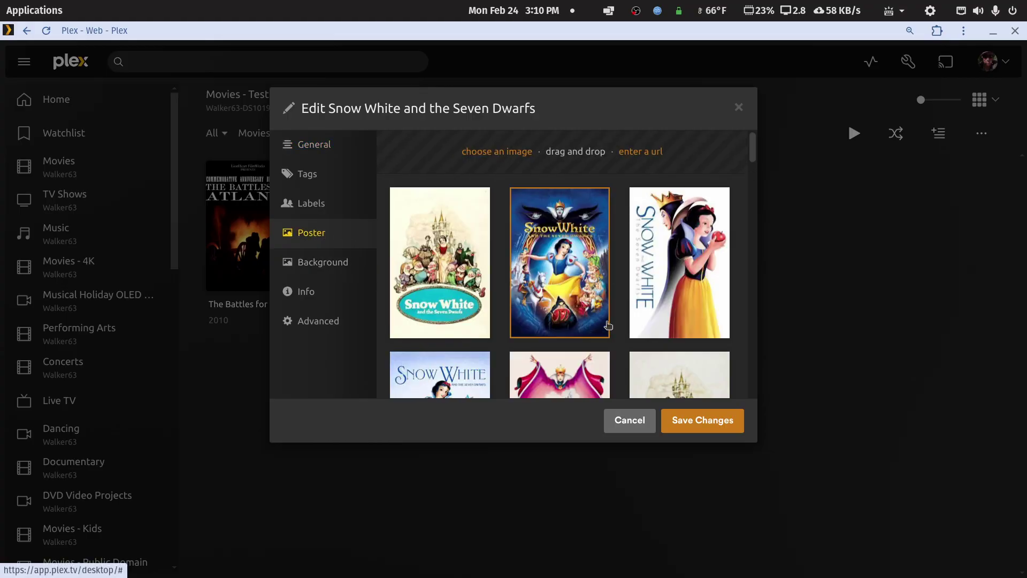
{"action": "scroll", "coordinate": [609, 324], "scroll_direction": "down", "scroll_amount": 5}
{"action": "scroll", "coordinate": [608, 324], "scroll_direction": "down", "scroll_amount": 3}
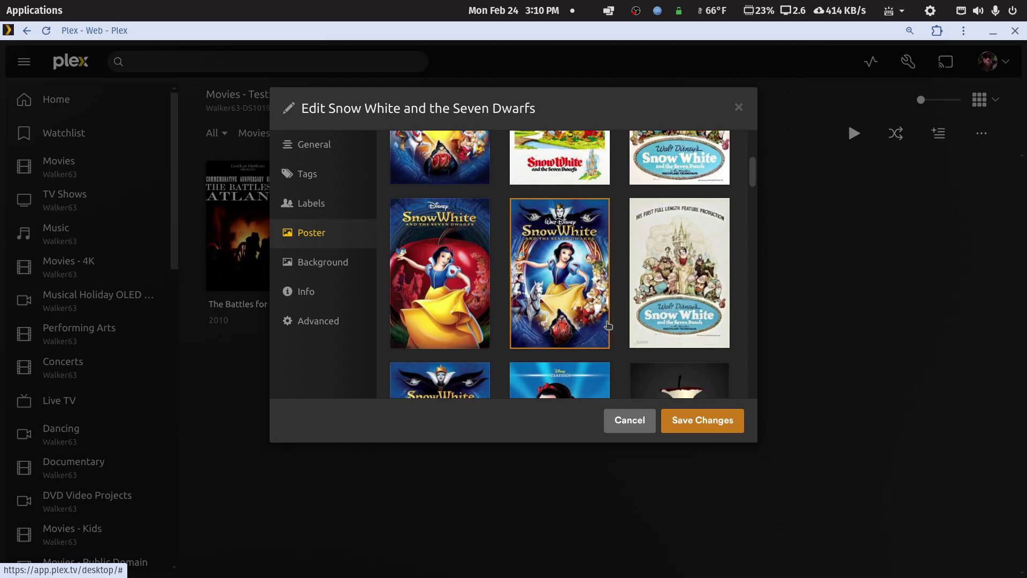
{"action": "scroll", "coordinate": [602, 333], "scroll_direction": "down", "scroll_amount": 3}
{"action": "scroll", "coordinate": [602, 333], "scroll_direction": "down", "scroll_amount": 5}
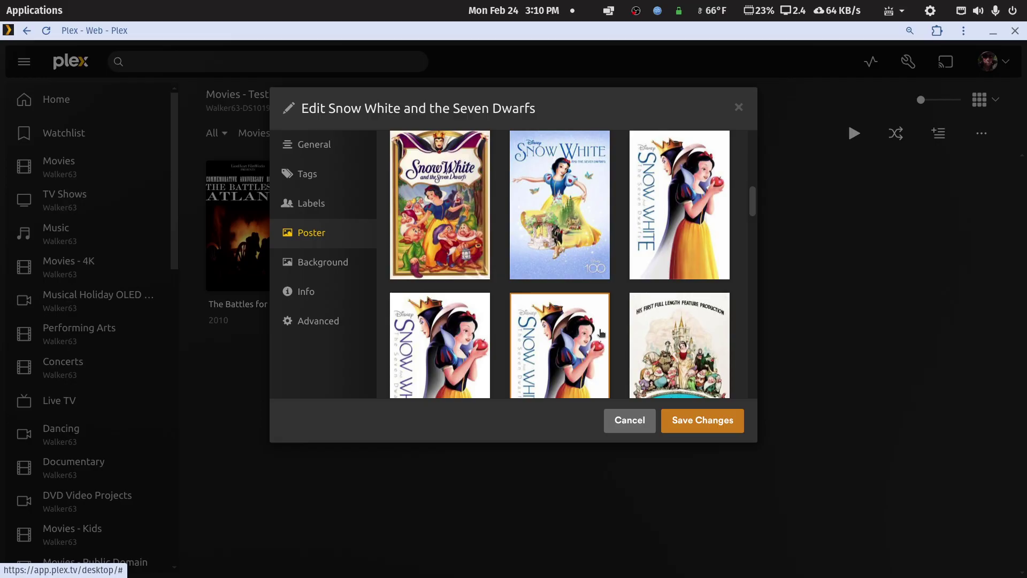
{"action": "scroll", "coordinate": [602, 333], "scroll_direction": "up", "scroll_amount": 8}
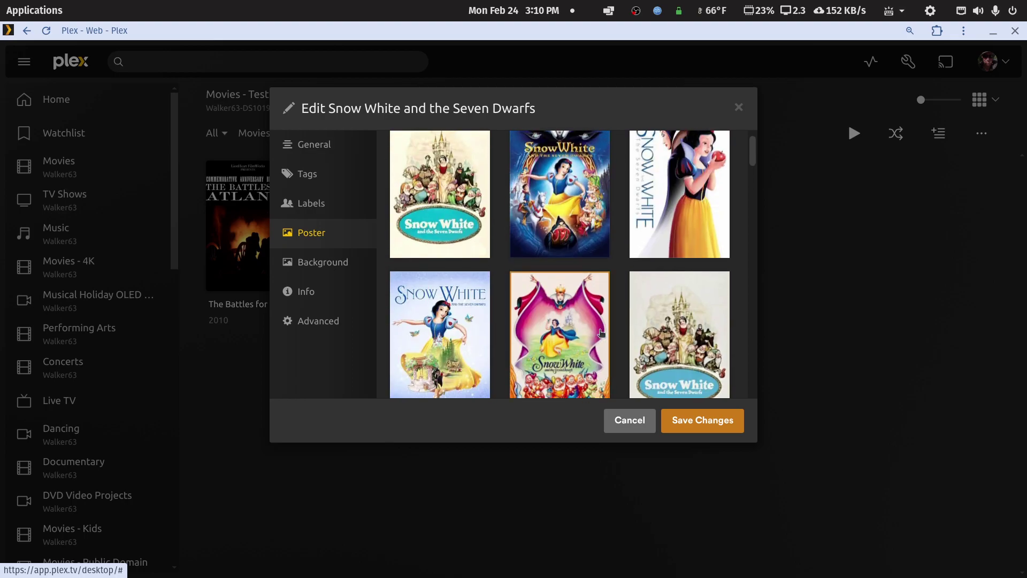
{"action": "scroll", "coordinate": [602, 333], "scroll_direction": "up", "scroll_amount": 2}
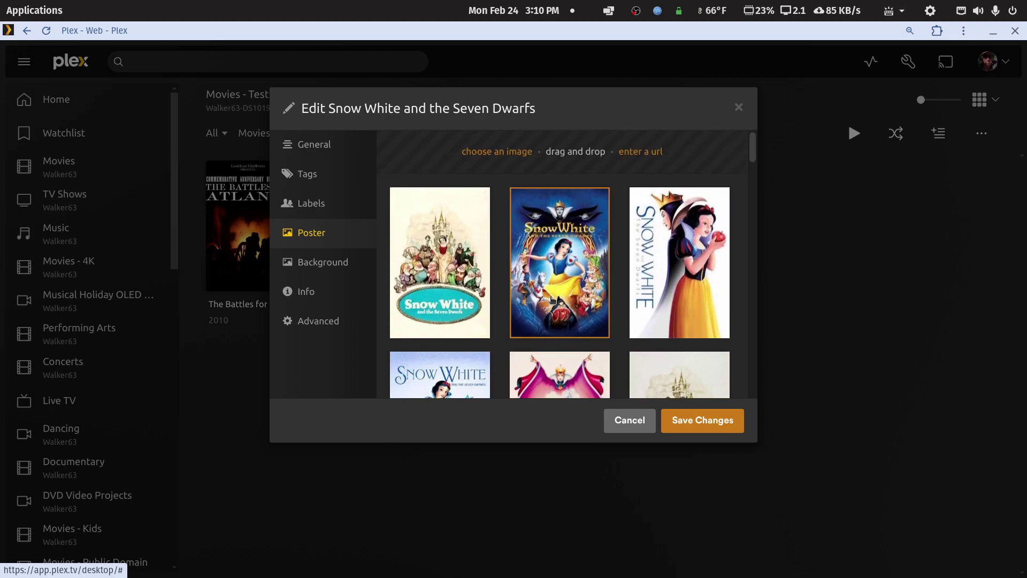
{"action": "left_click", "coordinate": [557, 281]}
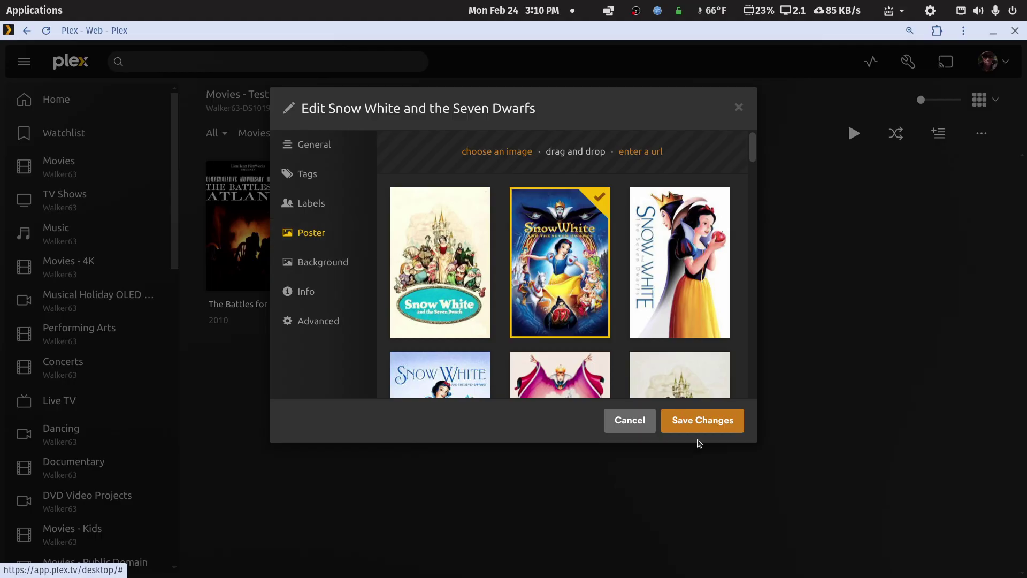
{"action": "left_click", "coordinate": [700, 421]}
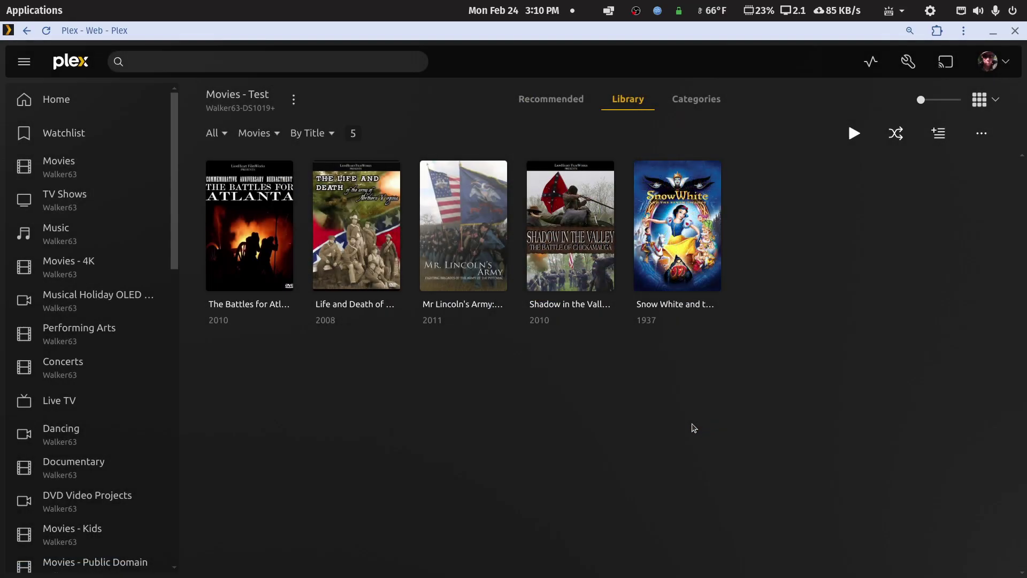
Open the metadata editor for Snow White and the Seven Dwarfs and compare its Originally Available date with the release dates on IMDb
{"action": "left_click", "coordinate": [644, 281]}
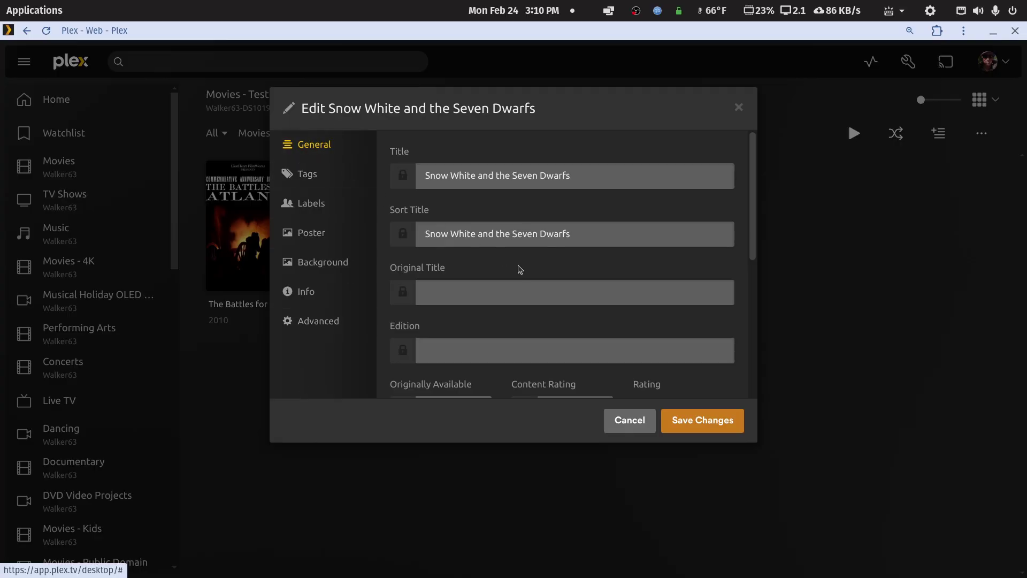
{"action": "scroll", "coordinate": [518, 268], "scroll_direction": "down", "scroll_amount": 3}
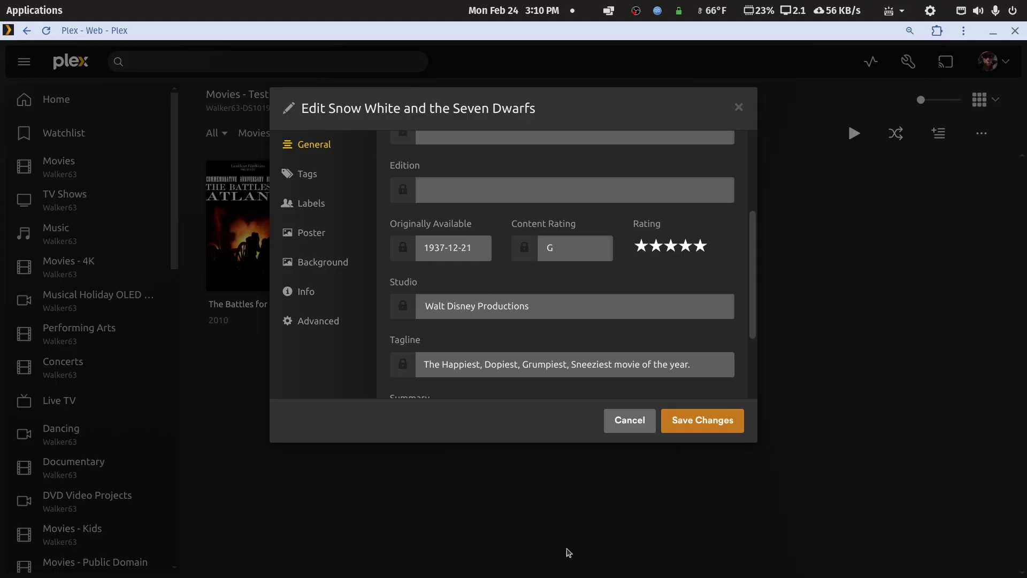
{"action": "mouse_move", "coordinate": [837, 573]}
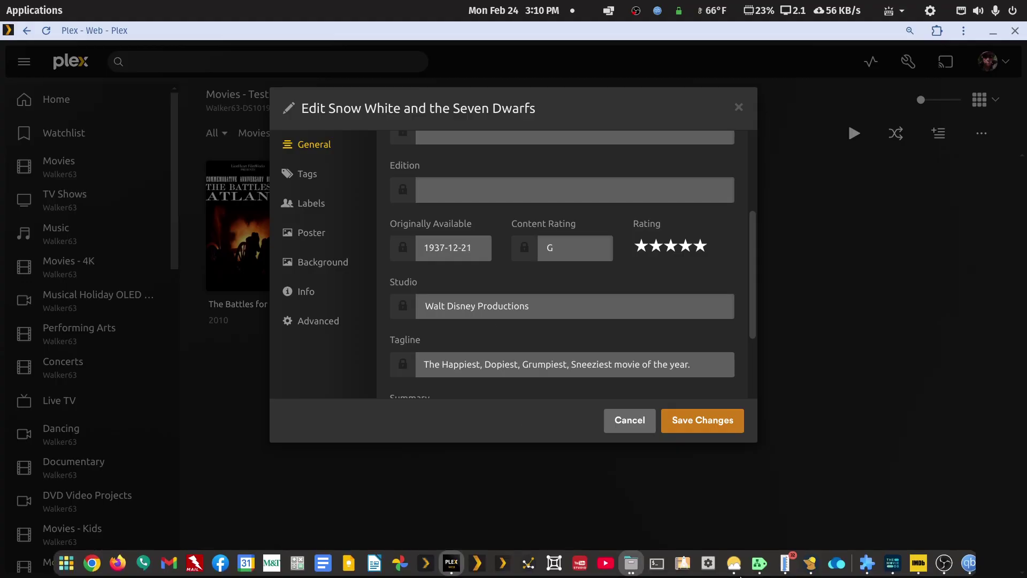
{"action": "left_click", "coordinate": [919, 563]}
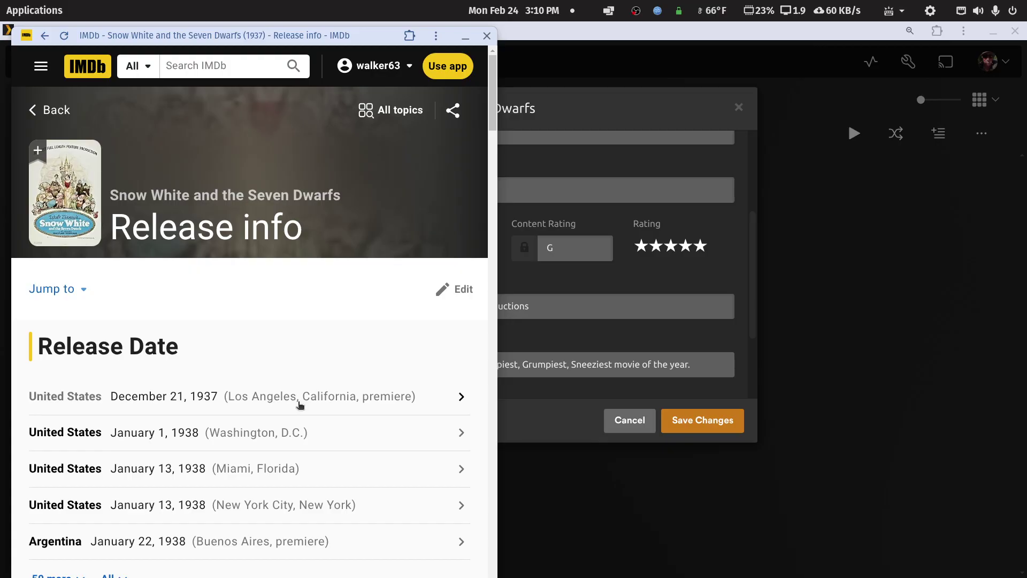
{"action": "left_click", "coordinate": [583, 95]}
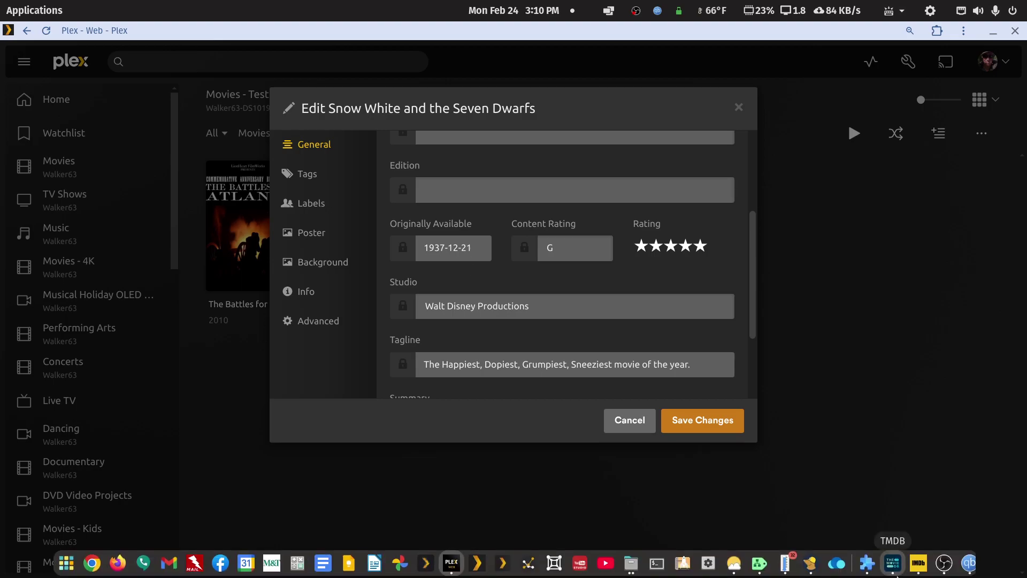
Switch to TMDB and check the US release date listed for Snow White and the Seven Dwarfs
{"action": "mouse_move", "coordinate": [892, 563]}
{"action": "left_click", "coordinate": [876, 541]}
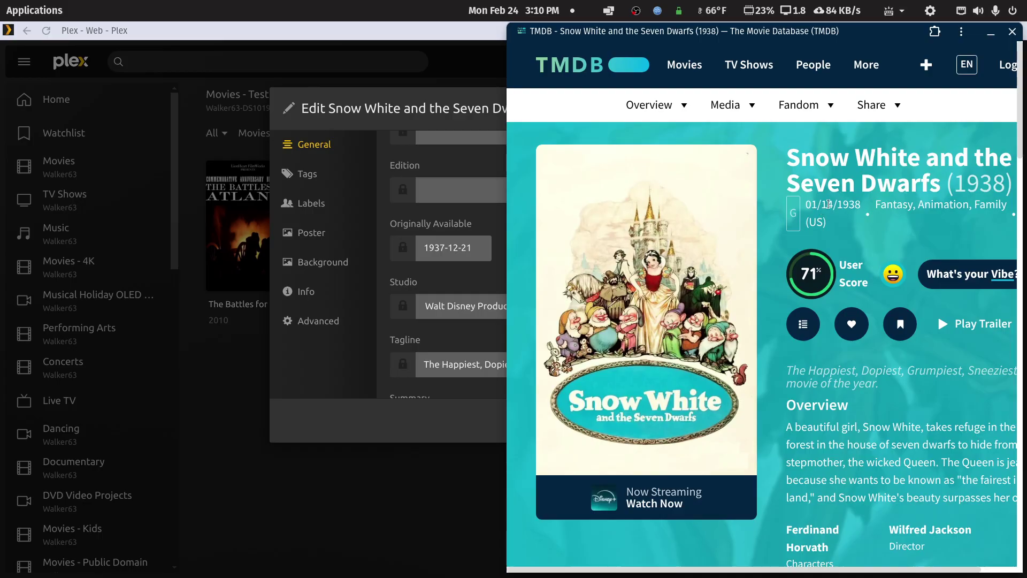
{"action": "triple_click", "coordinate": [830, 203]}
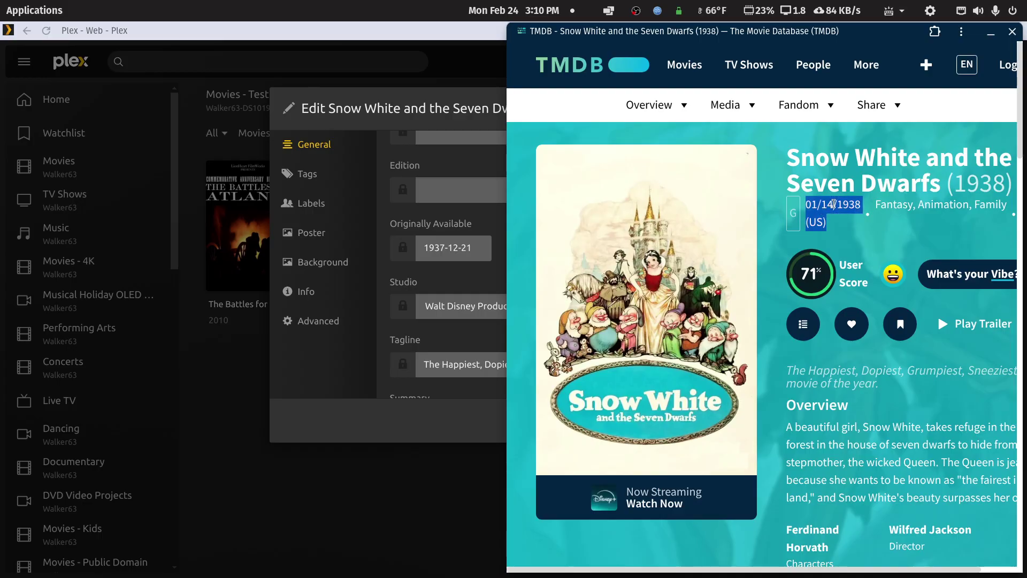
{"action": "triple_click", "coordinate": [852, 206]}
{"action": "left_click", "coordinate": [851, 206]}
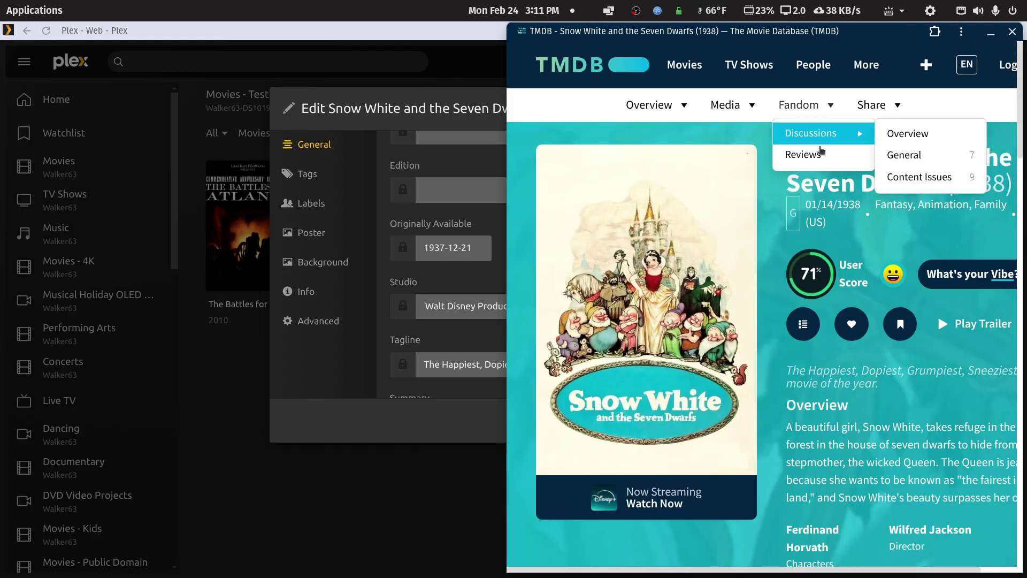
{"action": "left_click", "coordinate": [989, 35]}
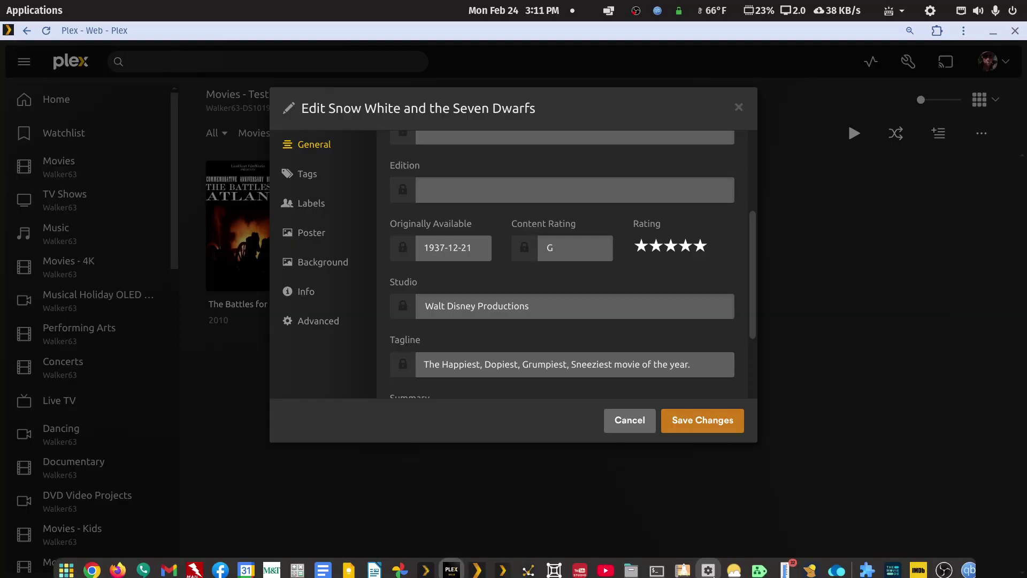
Switch to IMDb, check the year on the film's title page against its release info, and close IMDb
{"action": "left_click", "coordinate": [918, 565]}
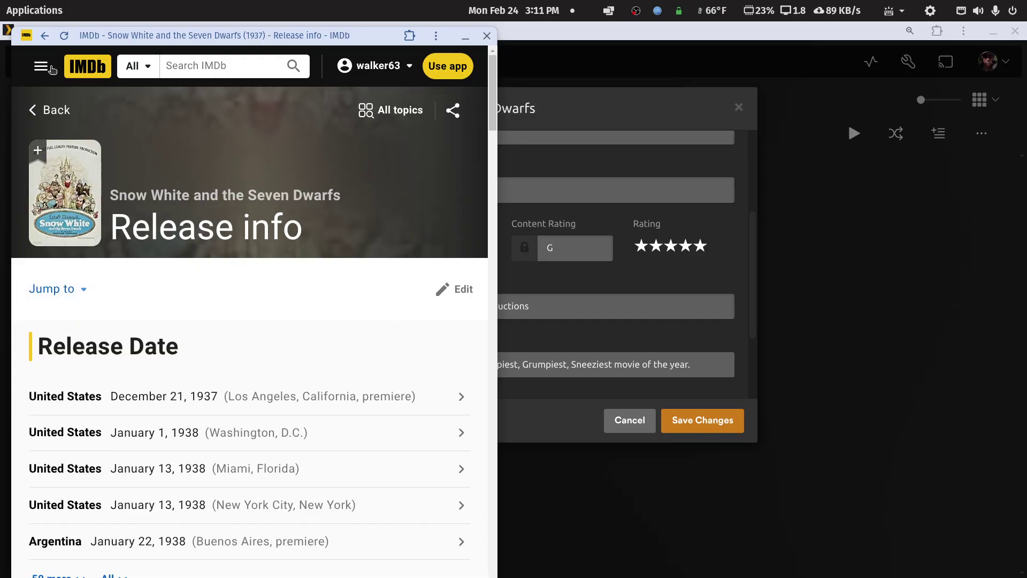
{"action": "left_click", "coordinate": [44, 35]}
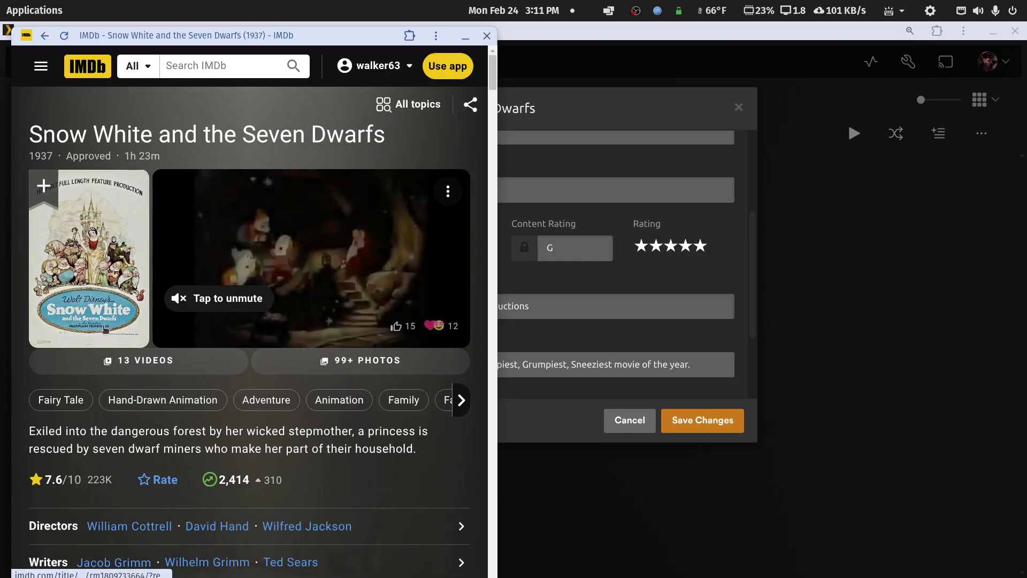
{"action": "left_click", "coordinate": [41, 157]}
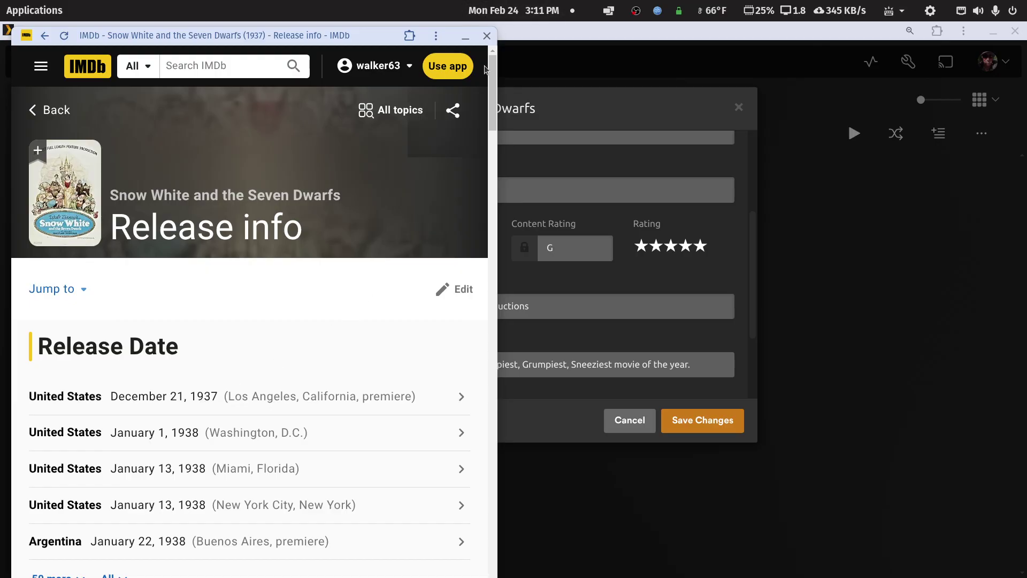
{"action": "left_click", "coordinate": [488, 36]}
Return to TMDB, highlight the year in the film's US release date, and minimize the window
{"action": "left_click", "coordinate": [901, 564]}
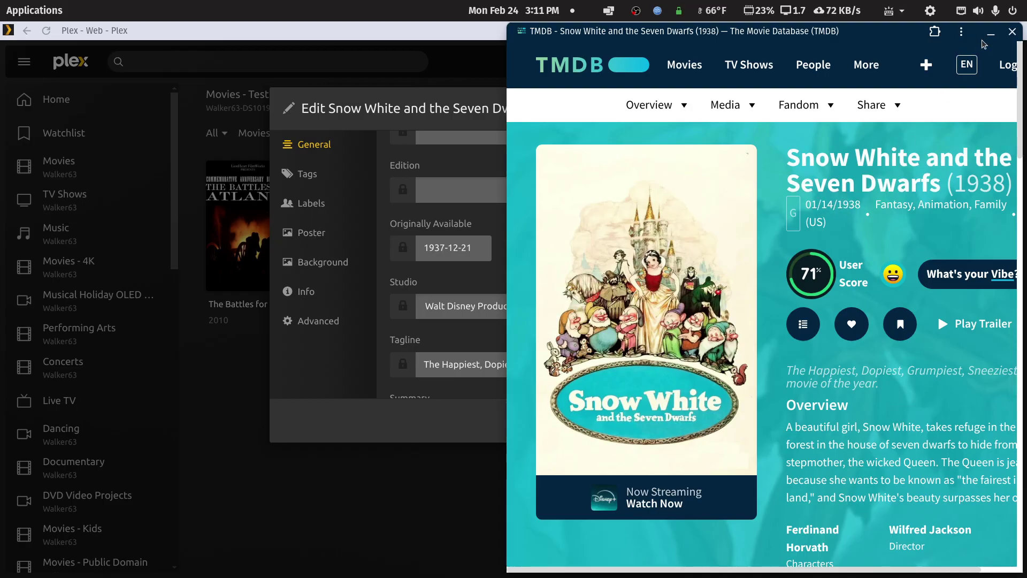
{"action": "left_click_drag", "start_coordinate": [866, 210], "coordinate": [835, 205]}
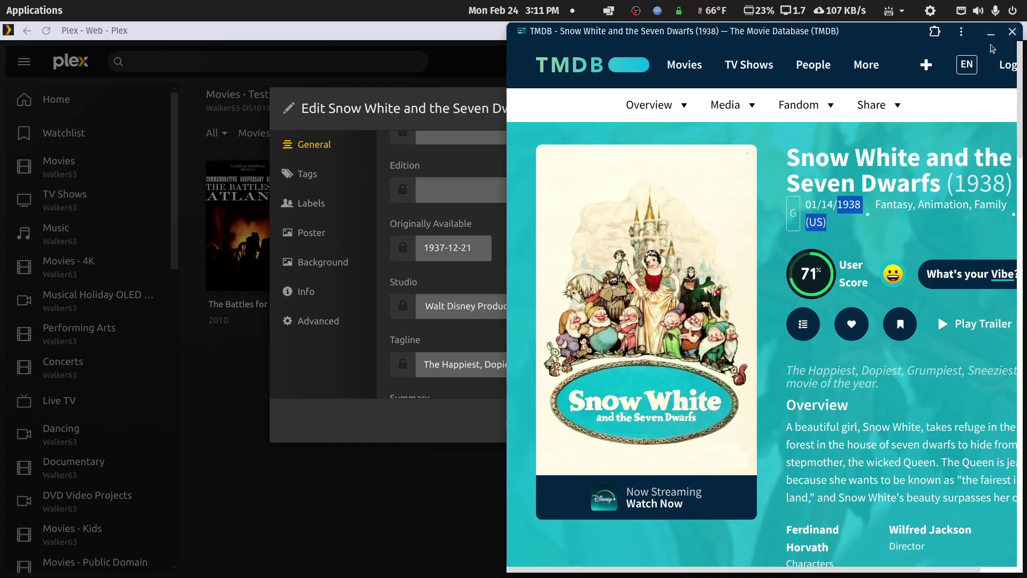
{"action": "left_click", "coordinate": [991, 33]}
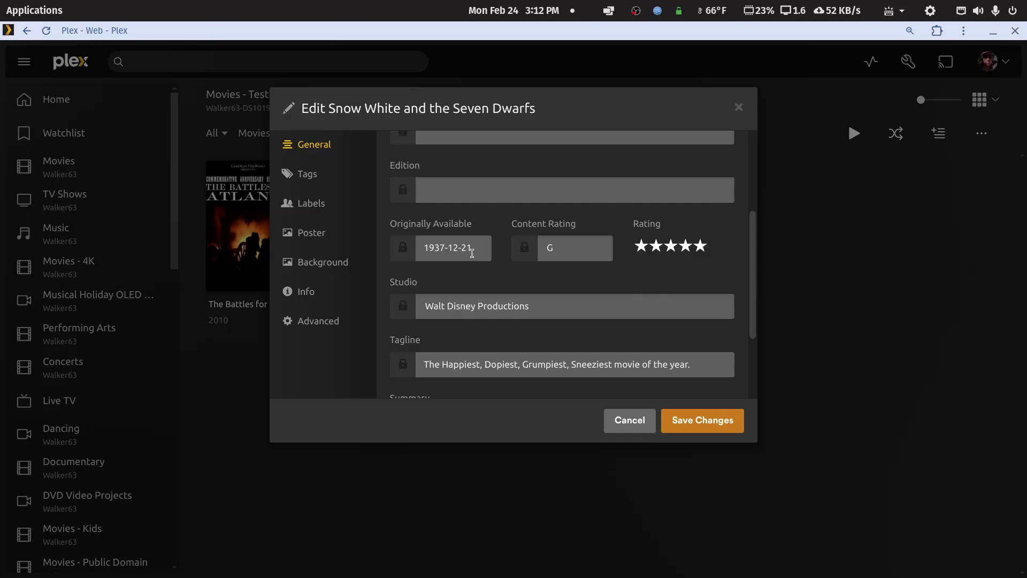
Highlight the Originally Available date in the Plex movie editor and close the editor without saving
{"action": "left_click", "coordinate": [442, 249]}
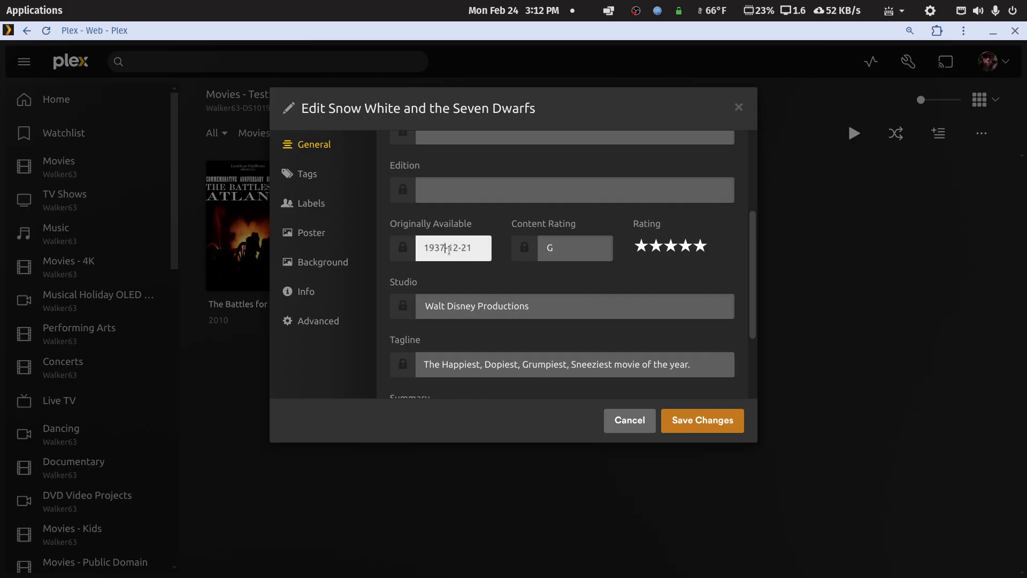
{"action": "left_click_drag", "start_coordinate": [473, 249], "coordinate": [433, 249]}
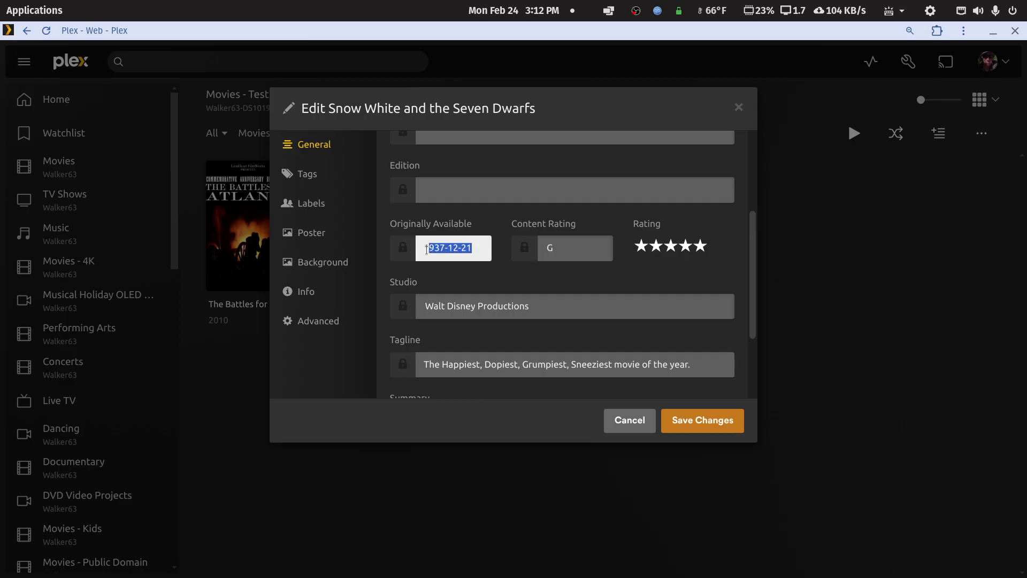
{"action": "left_click", "coordinate": [615, 425]}
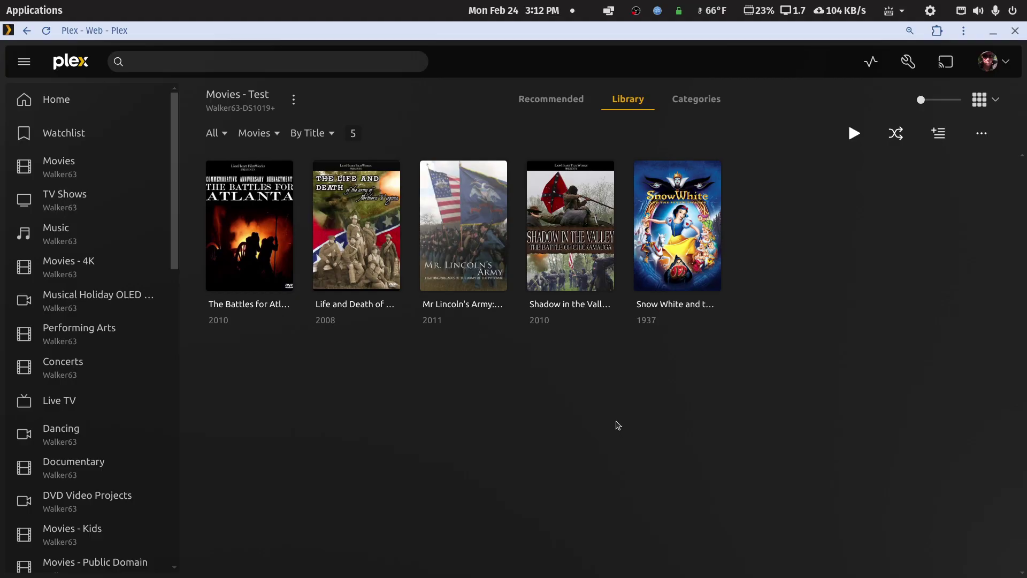
Restore the Plex window to its smaller size beside the file window and open the movie-test folder
{"action": "mouse_move", "coordinate": [648, 286]}
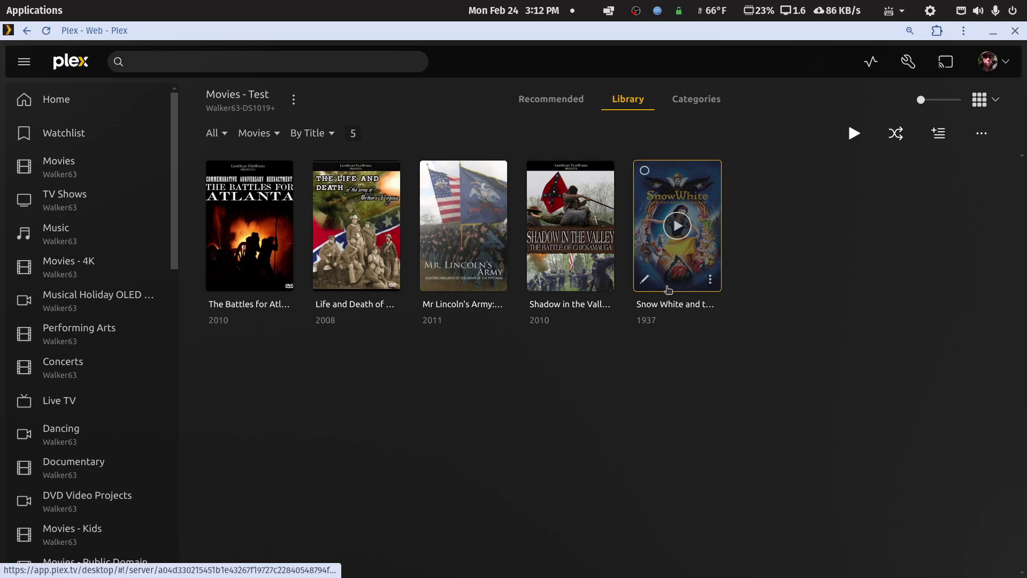
{"action": "double_click", "coordinate": [691, 38]}
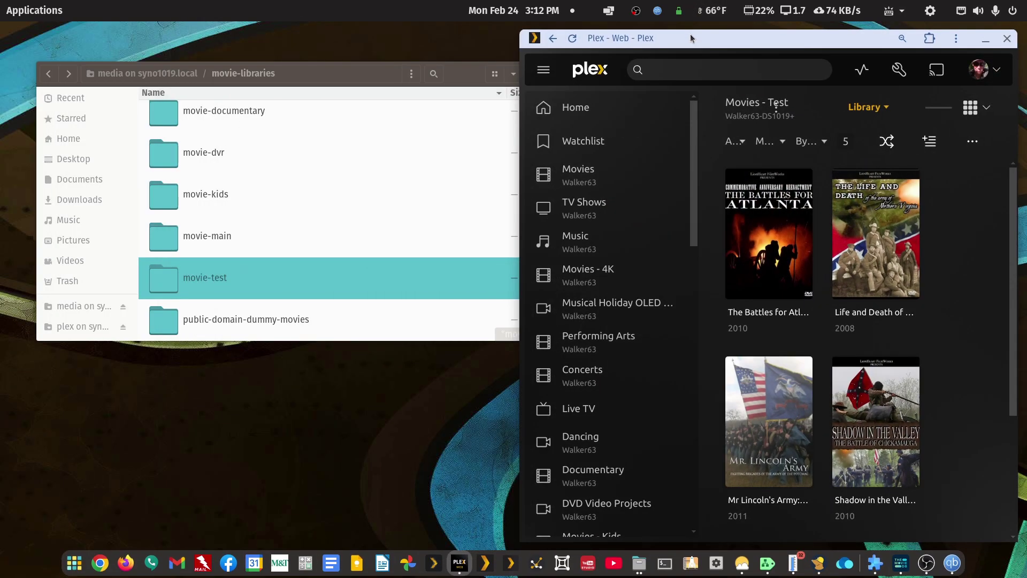
{"action": "left_click", "coordinate": [472, 74]}
{"action": "double_click", "coordinate": [211, 285]}
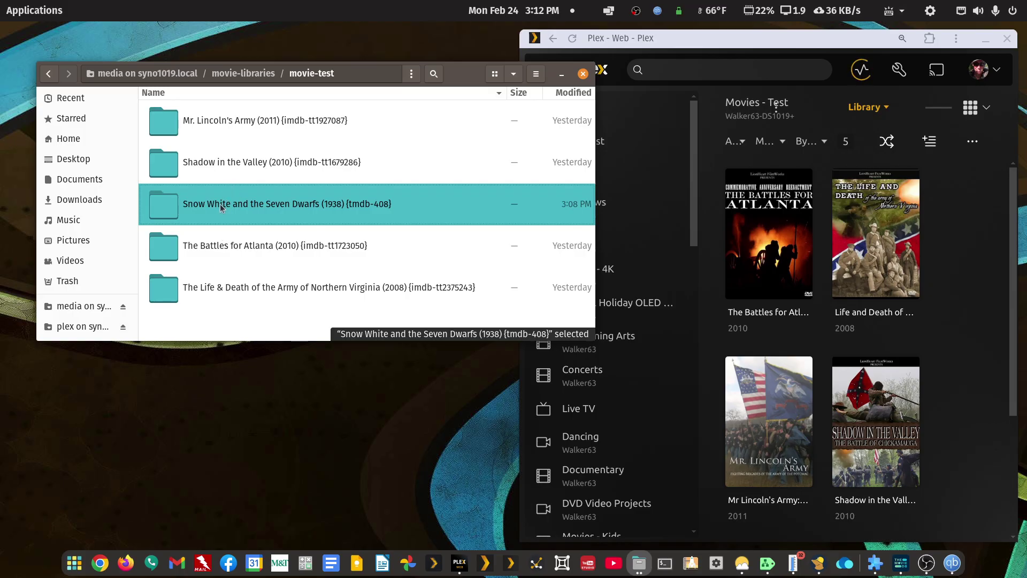
Inspect the files inside the Snow White and the Seven Dwarfs (1938) {tmdb-408} folder and return to movie-test
{"action": "left_click", "coordinate": [53, 75]}
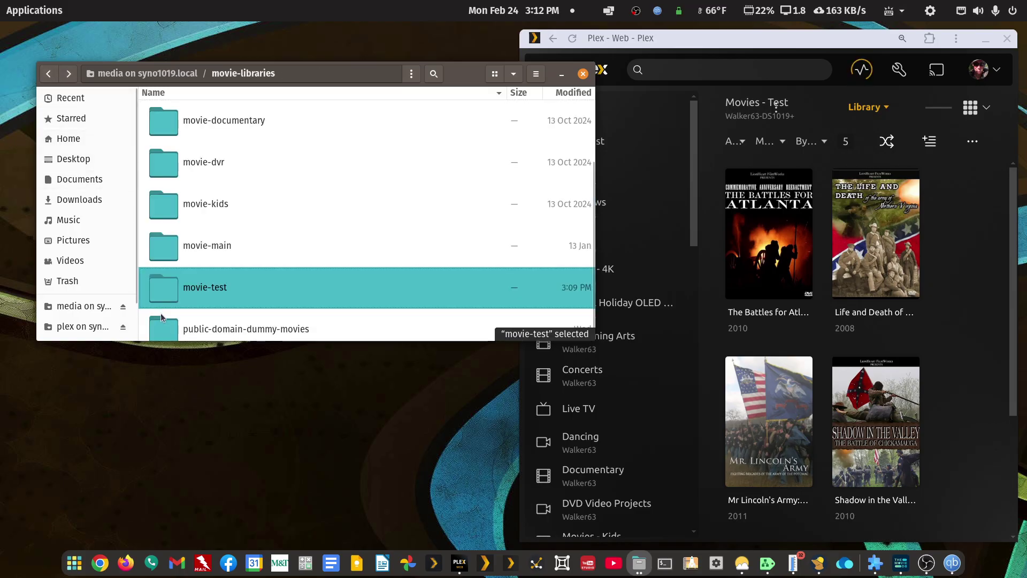
{"action": "double_click", "coordinate": [199, 289]}
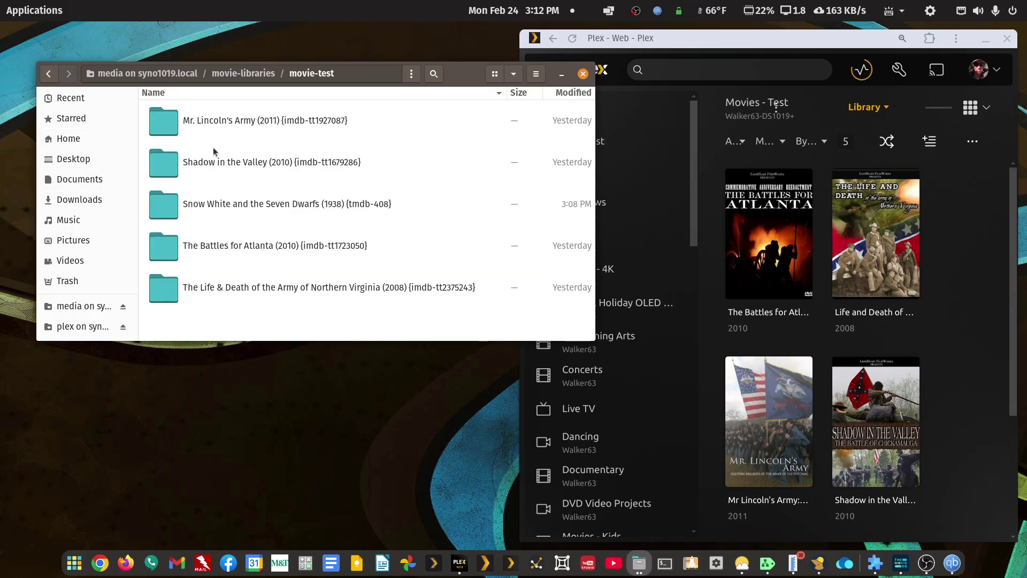
{"action": "double_click", "coordinate": [227, 206]}
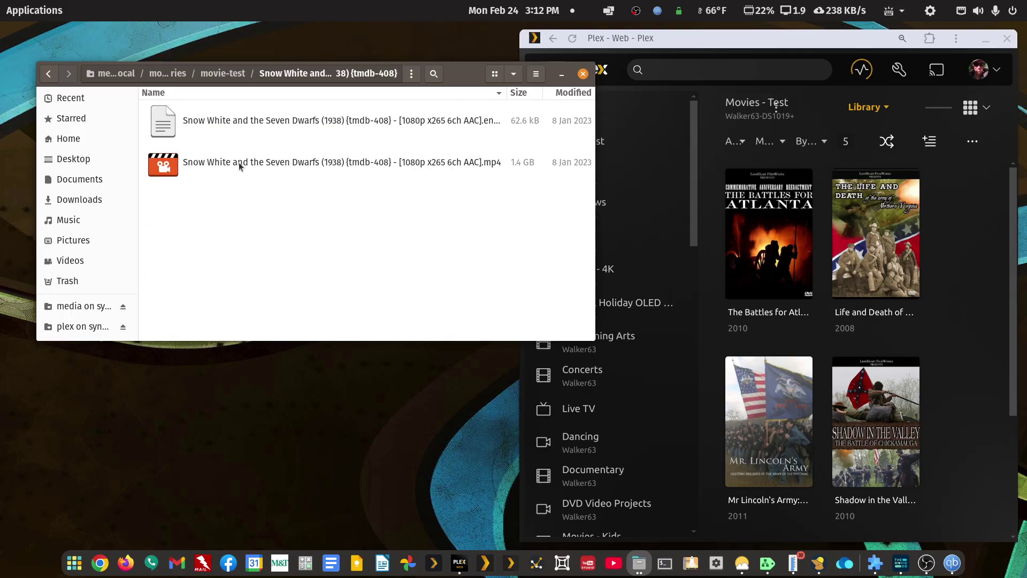
{"action": "key", "text": "alt+Left"}
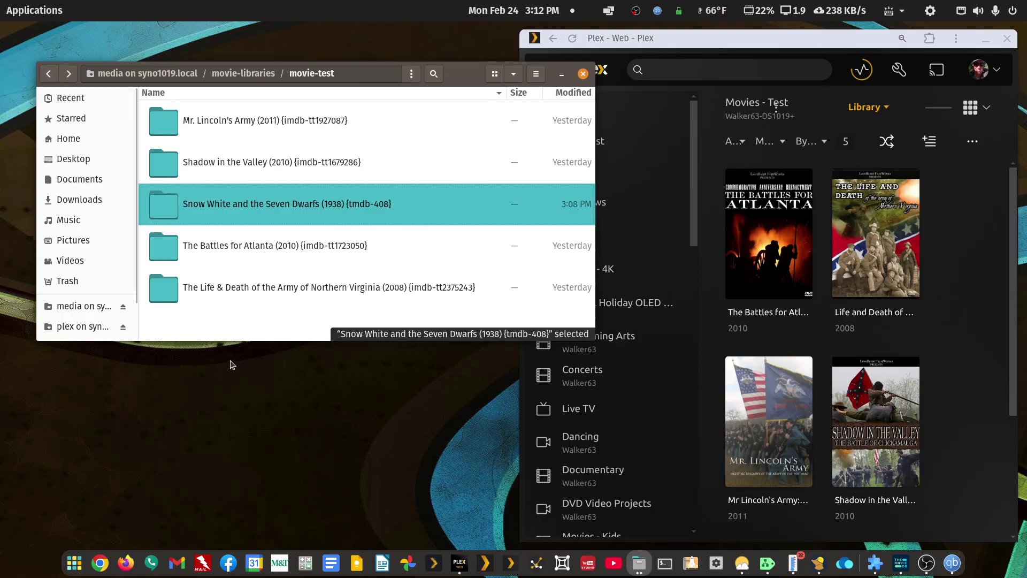
Create a folder named "Disney Animated movies" inside movie-test
{"action": "right_click", "coordinate": [211, 322]}
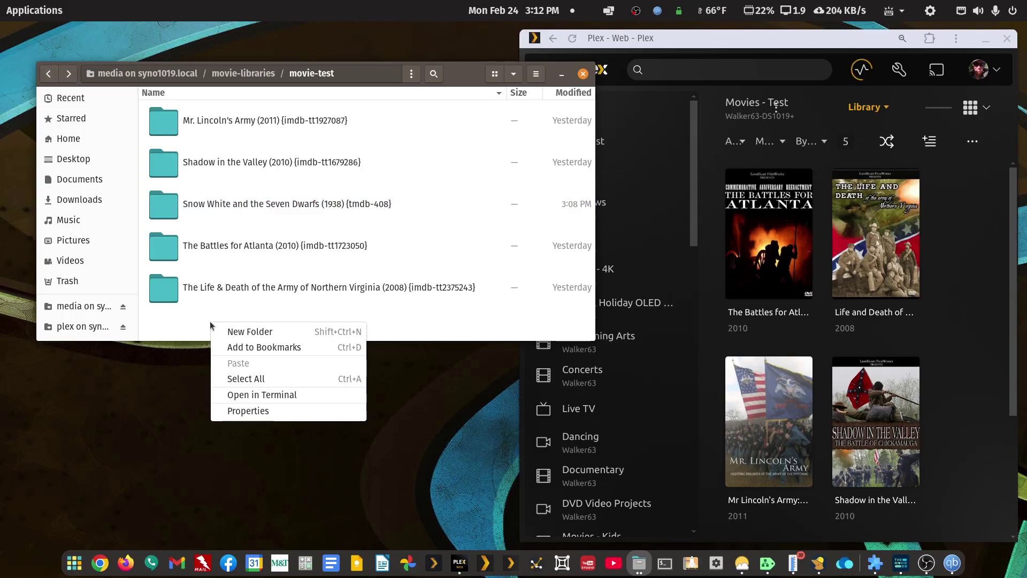
{"action": "left_click", "coordinate": [237, 339]}
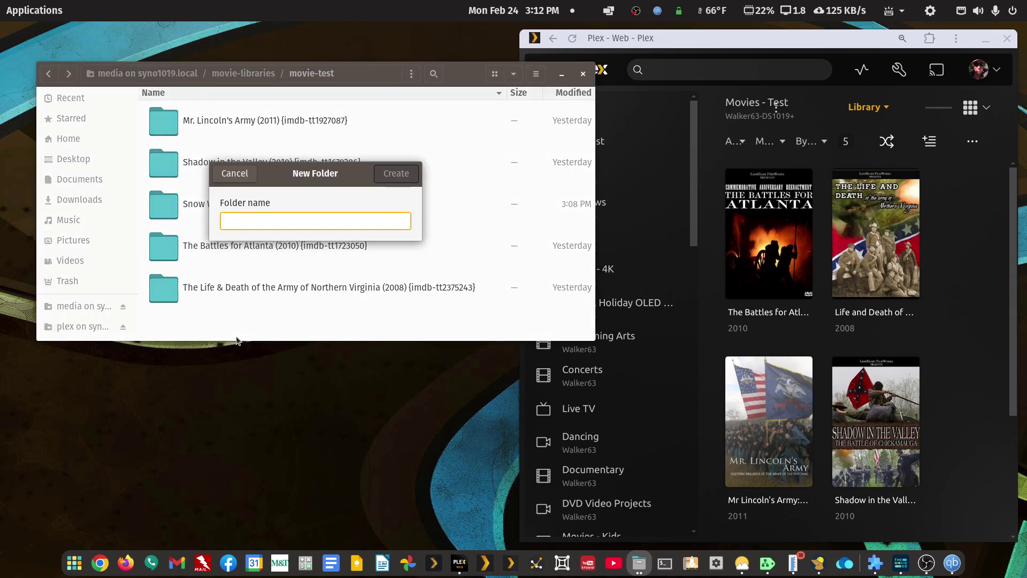
{"action": "type", "text": "Disn"}
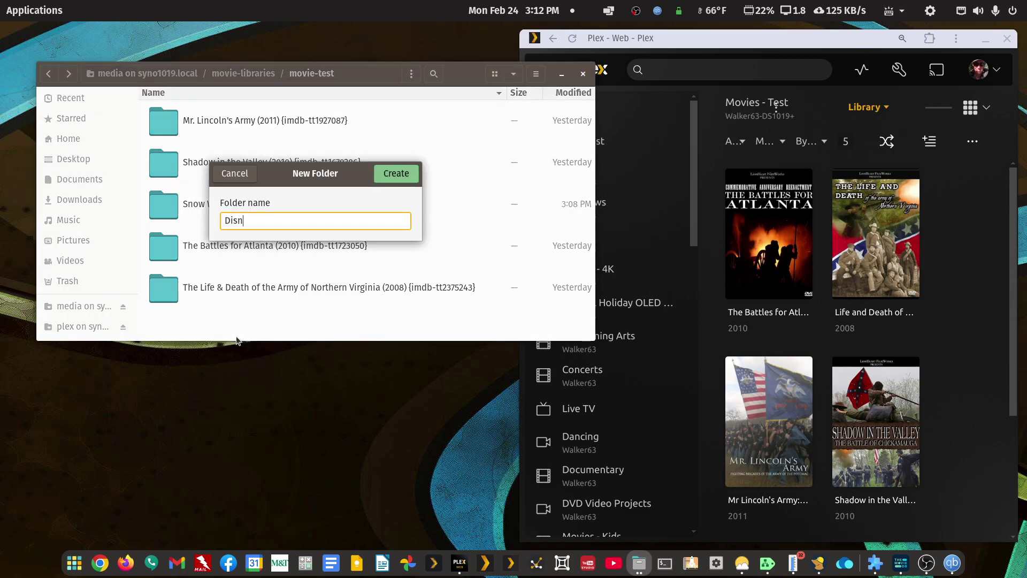
{"action": "type", "text": "ey Animated movies"}
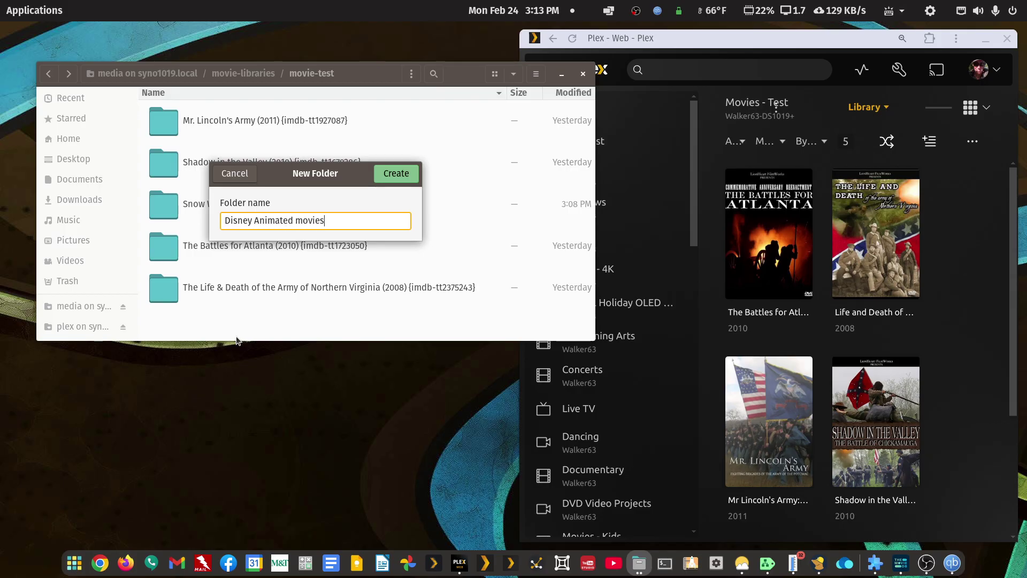
{"action": "key", "text": "Return"}
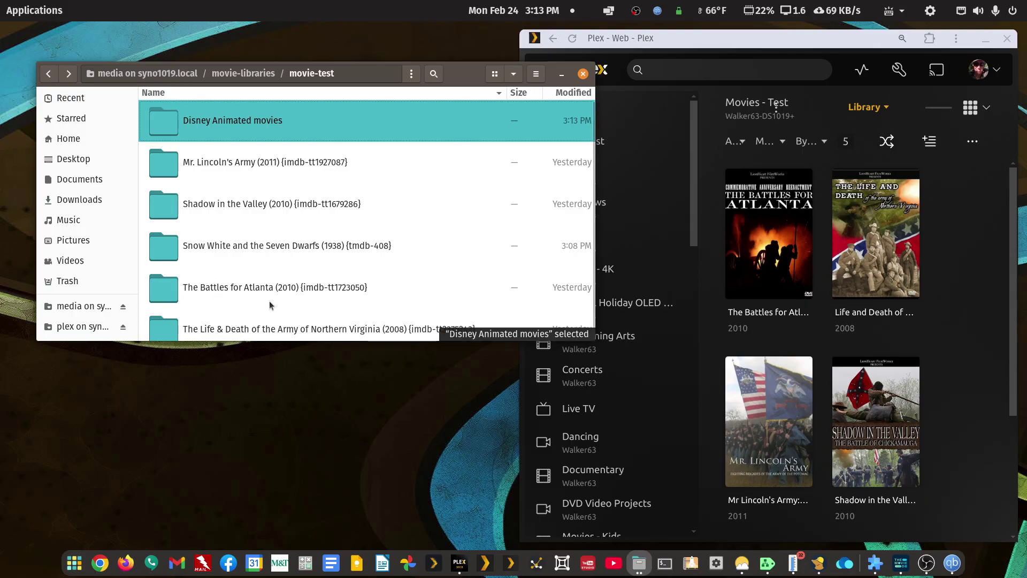
Move the Snow White and the Seven Dwarfs (1938) {tmdb-408} folder from movie-test up into movie-libraries, and switch to Plex
{"action": "scroll", "coordinate": [268, 291], "scroll_direction": "down", "scroll_amount": 1}
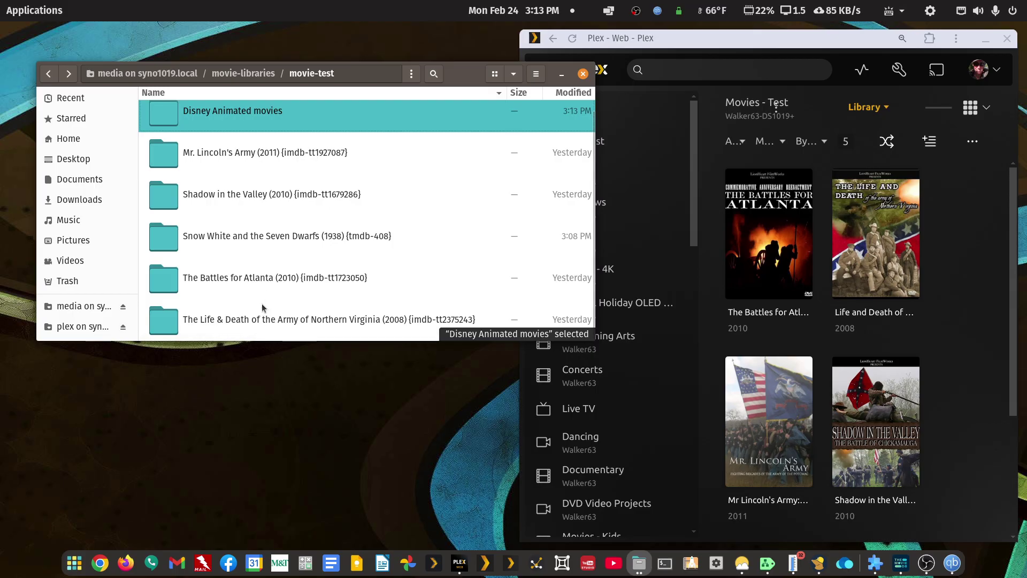
{"action": "right_click", "coordinate": [257, 236]}
{"action": "left_click", "coordinate": [284, 308]}
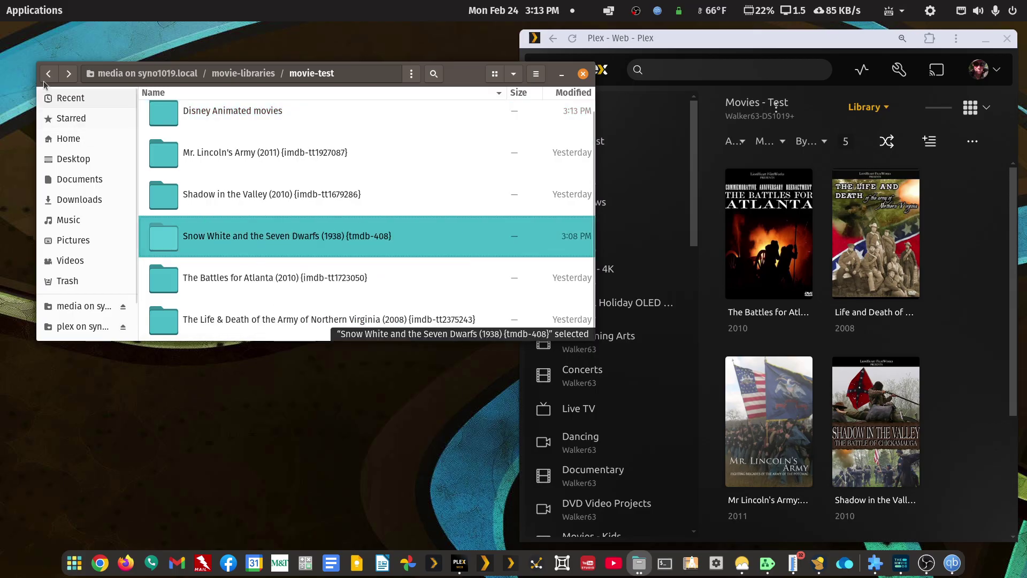
{"action": "left_click", "coordinate": [49, 75]}
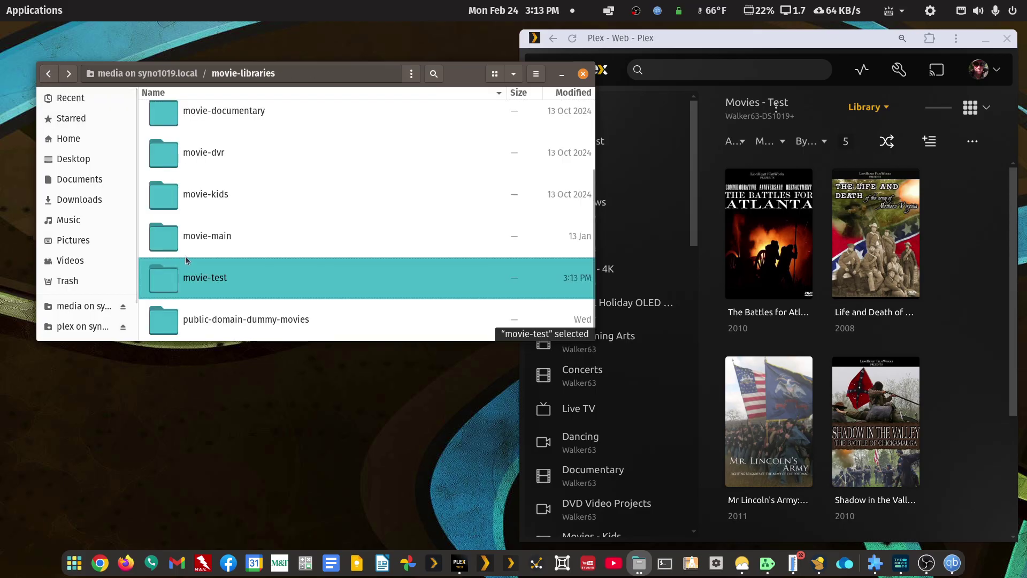
{"action": "key", "text": "ctrl+v"}
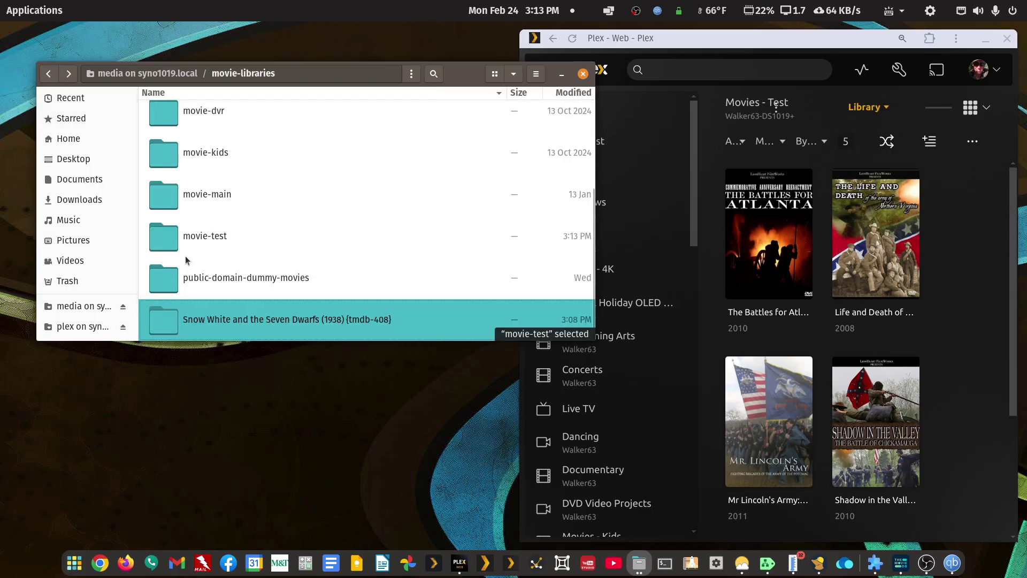
{"action": "left_click", "coordinate": [870, 34]}
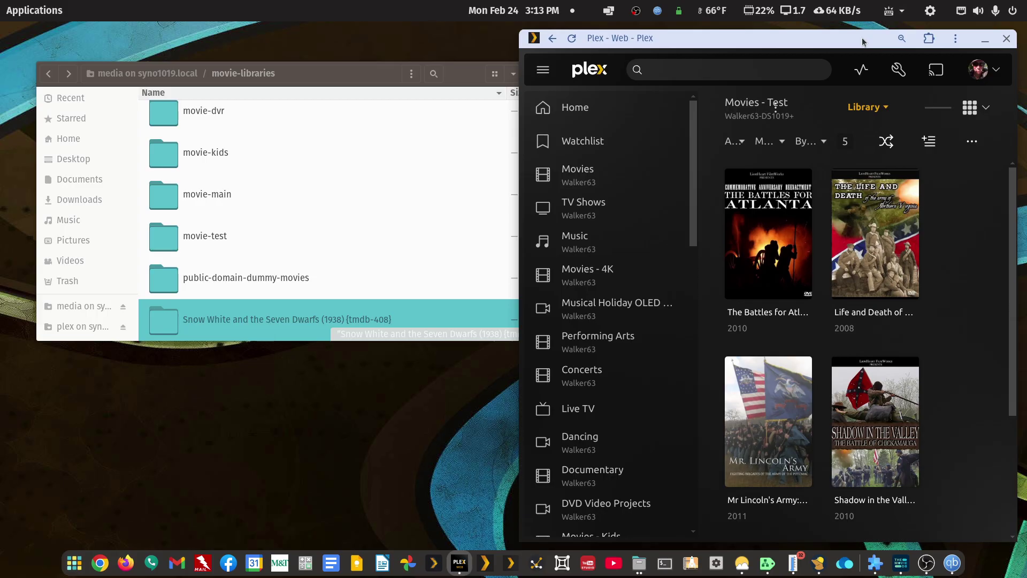
Maximize the Plex window, scan the Movies - Test library files and empty that library's trash
{"action": "double_click", "coordinate": [863, 38]}
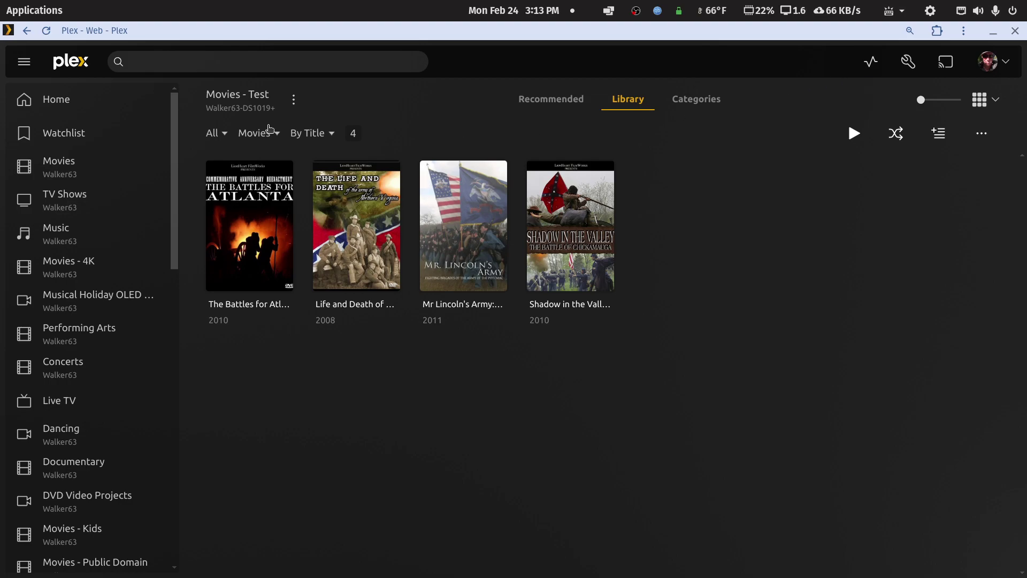
{"action": "left_click", "coordinate": [293, 100]}
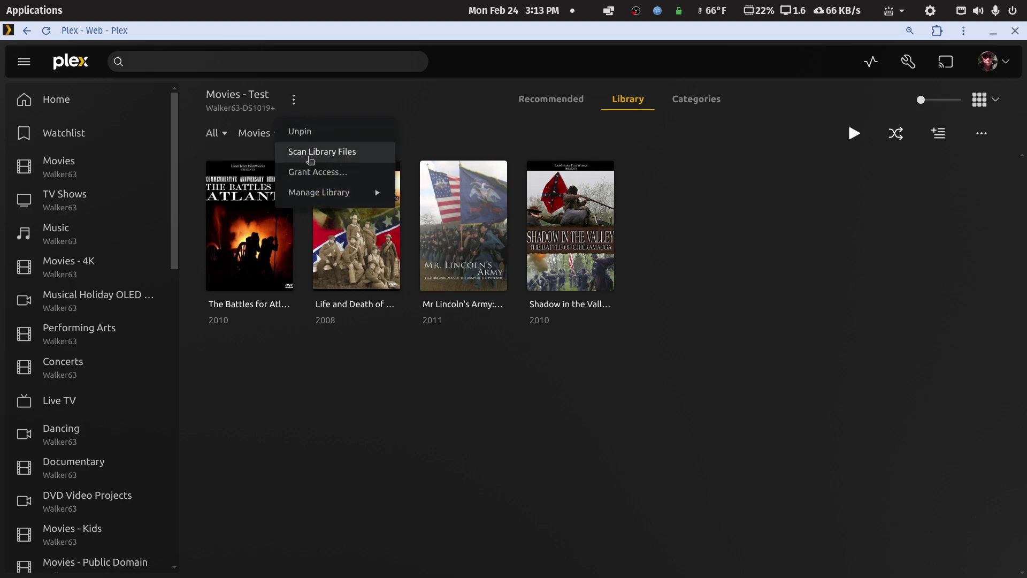
{"action": "left_click", "coordinate": [324, 151]}
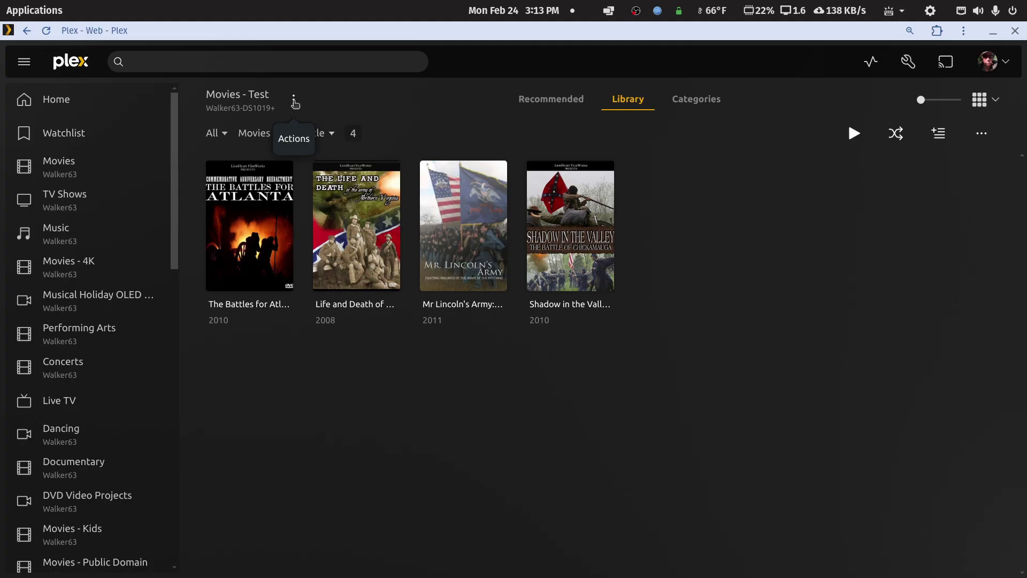
{"action": "left_click", "coordinate": [294, 100]}
{"action": "mouse_move", "coordinate": [316, 197]}
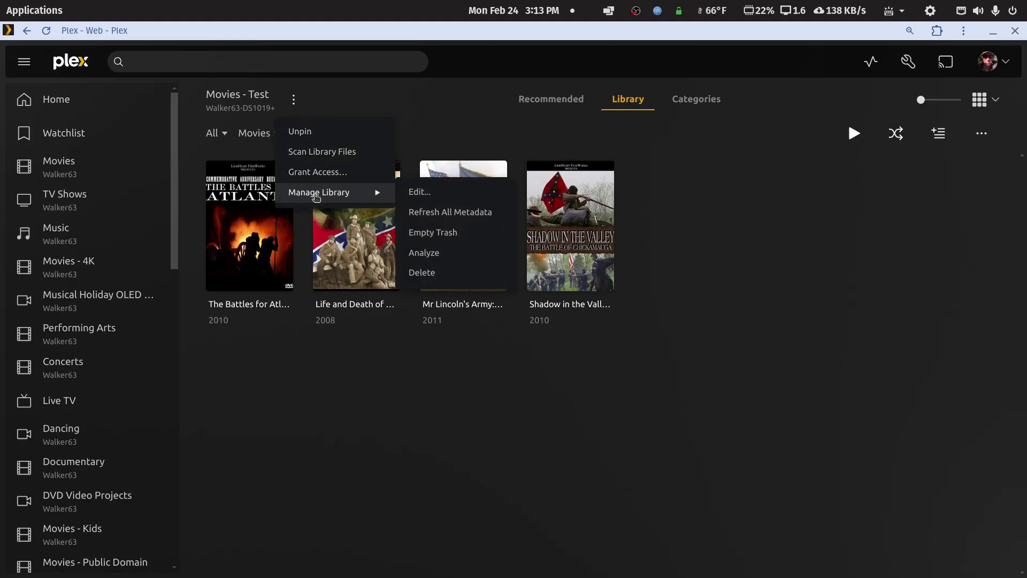
{"action": "left_click", "coordinate": [432, 232]}
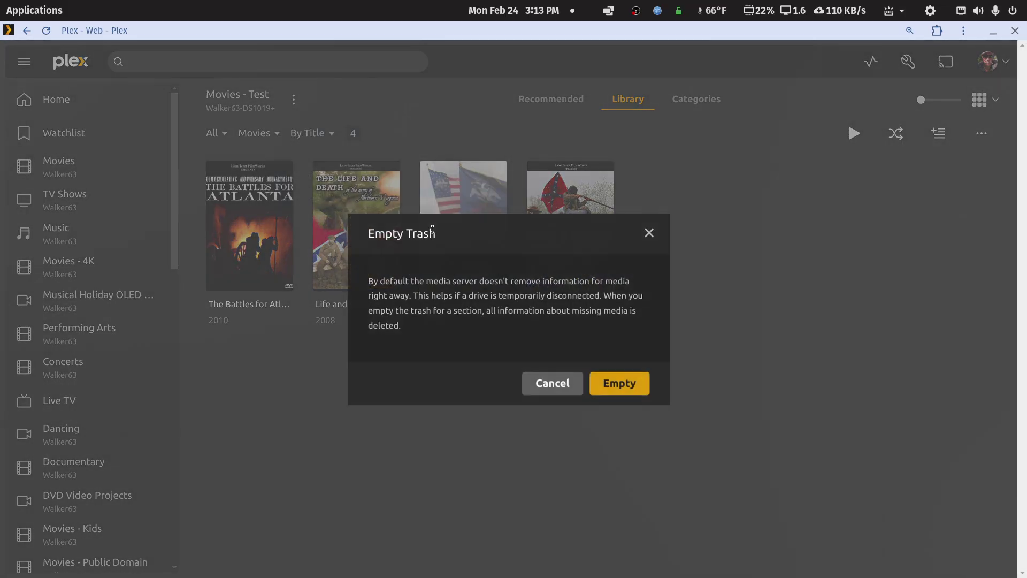
{"action": "left_click", "coordinate": [602, 384]}
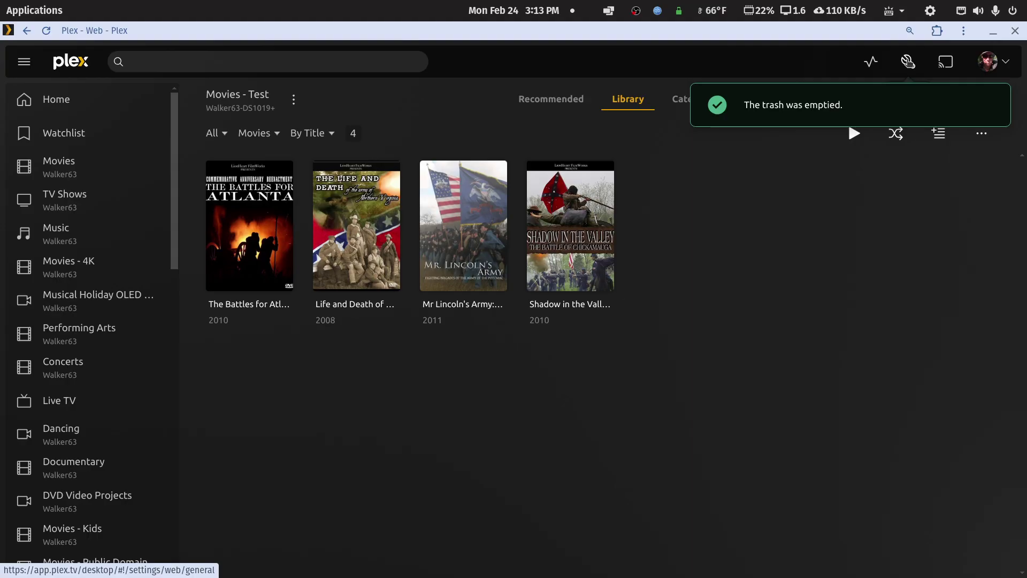
Clean the Plex server's bundles, return to the Movies - Test library and get the Plex window out of the way
{"action": "left_click", "coordinate": [908, 62]}
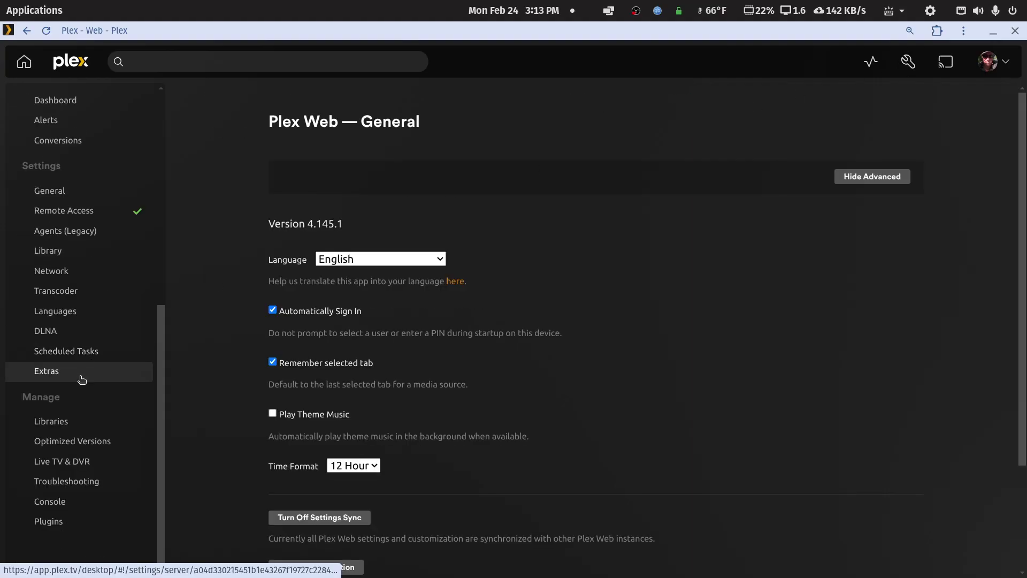
{"action": "left_click", "coordinate": [75, 484]}
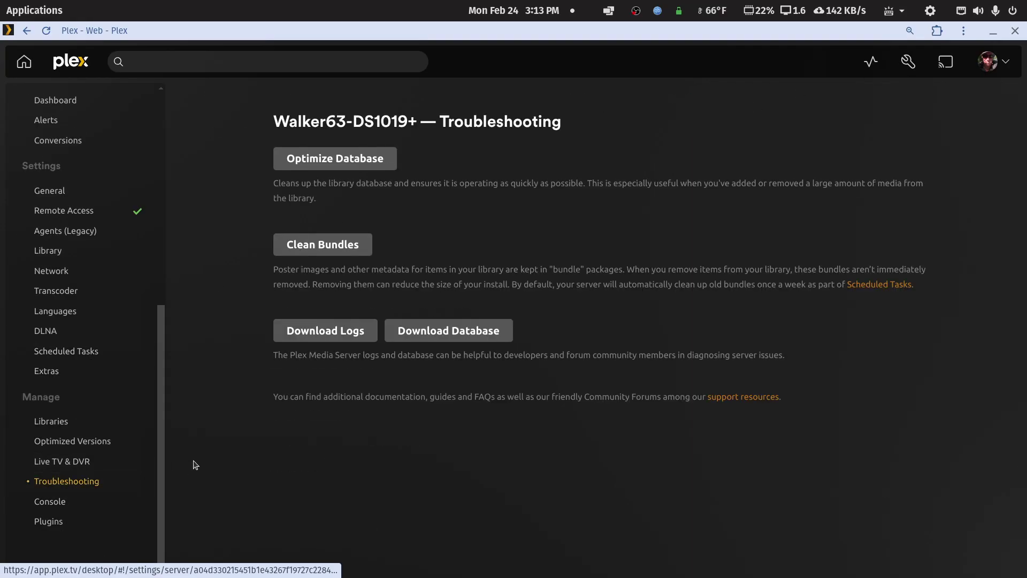
{"action": "left_click", "coordinate": [328, 249]}
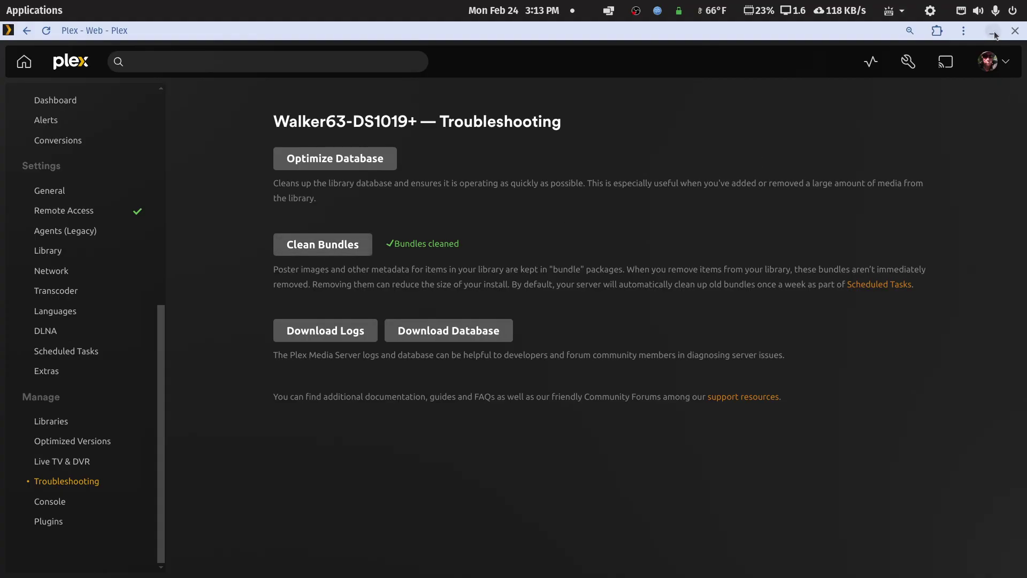
{"action": "right_click", "coordinate": [846, 35]}
{"action": "left_click", "coordinate": [858, 50]}
{"action": "right_click", "coordinate": [763, 38]}
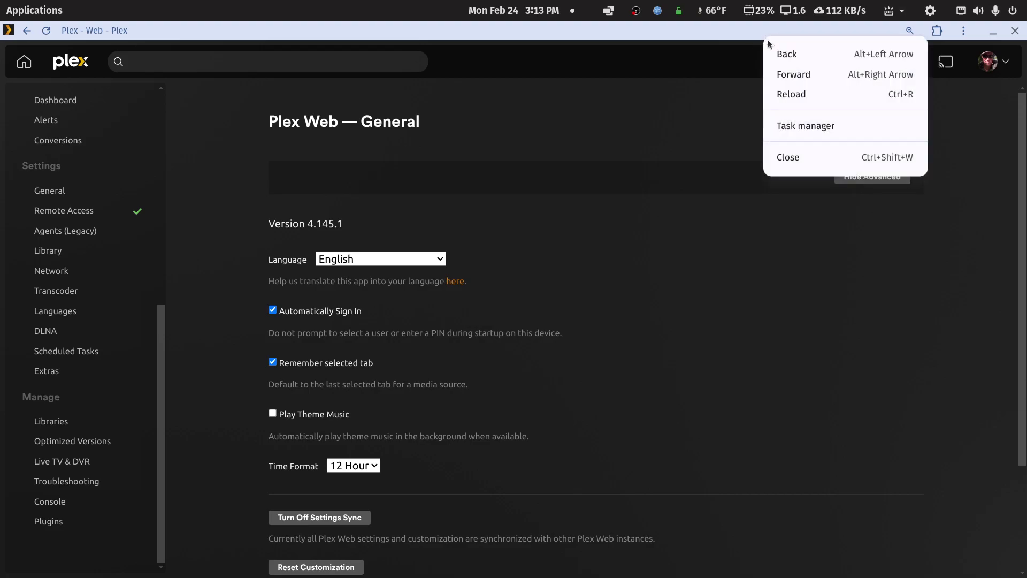
{"action": "left_click", "coordinate": [784, 54]}
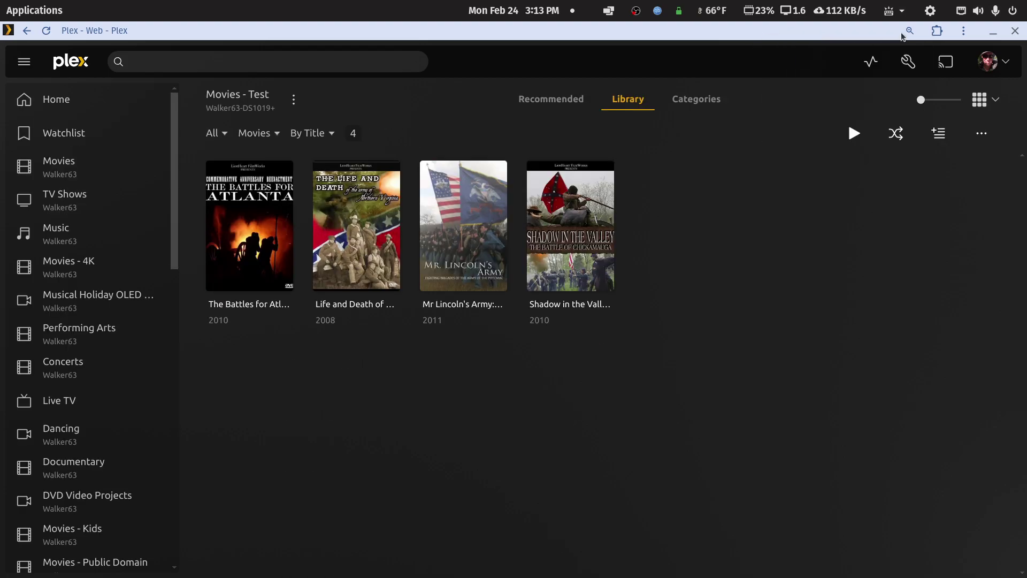
{"action": "left_click", "coordinate": [991, 31]}
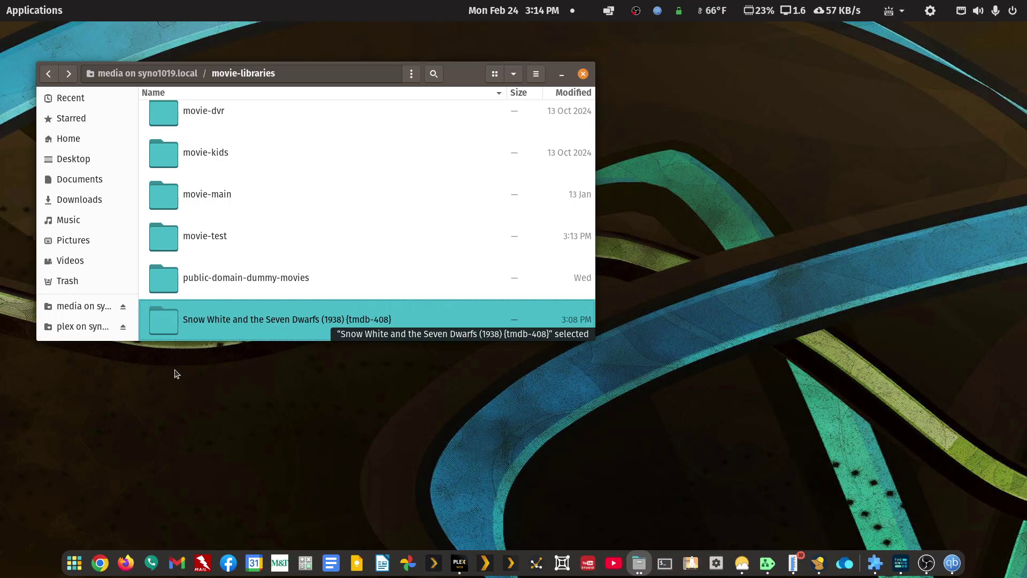
Move the subtitle and mp4 files from the Snow White and the Seven Dwarfs (1938) {tmdb-408} folder into movie-test's Disney Animated movies folder
{"action": "double_click", "coordinate": [220, 325]}
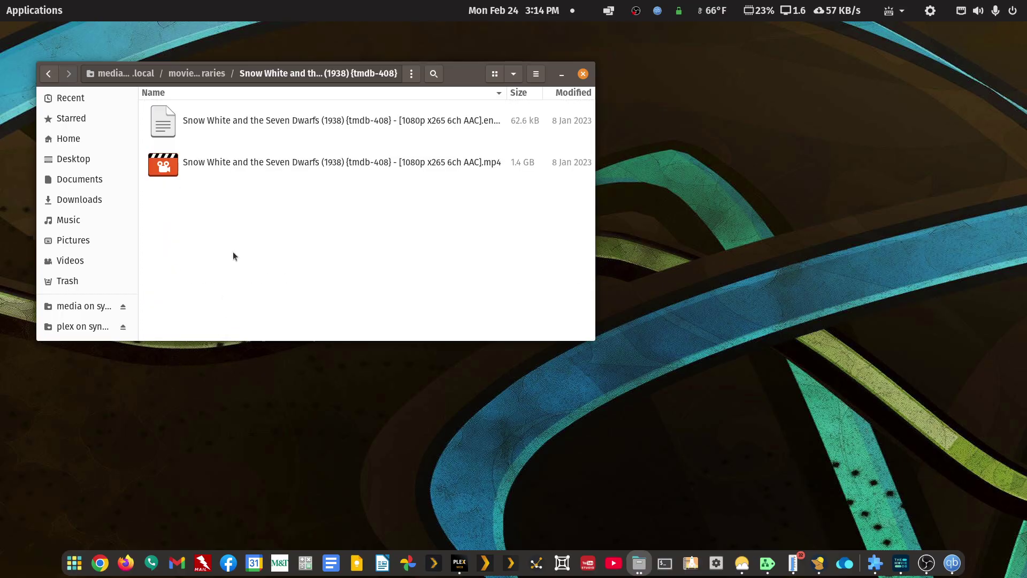
{"action": "left_click", "coordinate": [284, 165]}
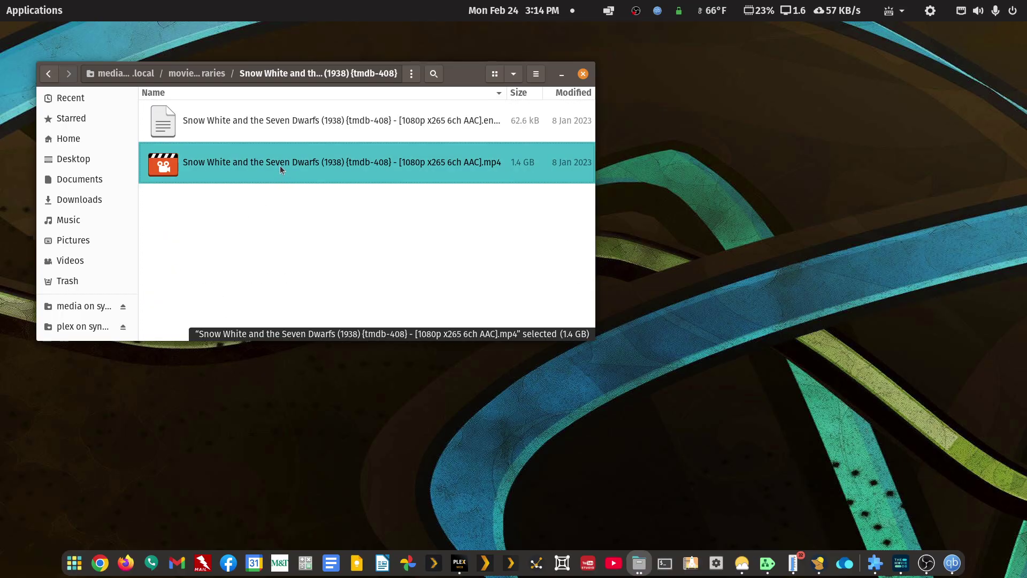
{"action": "left_click", "coordinate": [287, 121], "text": "shift"}
{"action": "right_click", "coordinate": [288, 121]}
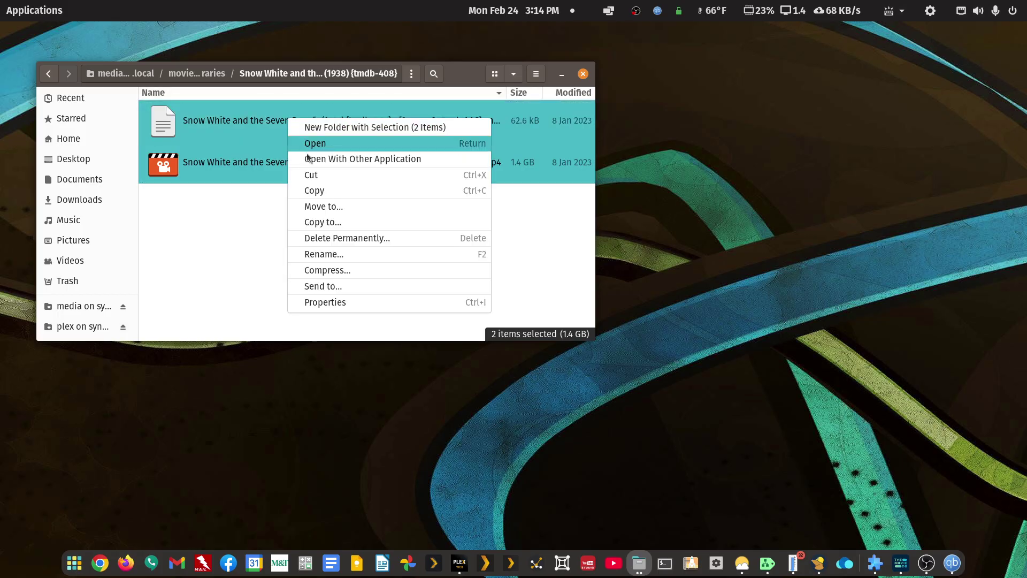
{"action": "left_click", "coordinate": [309, 192]}
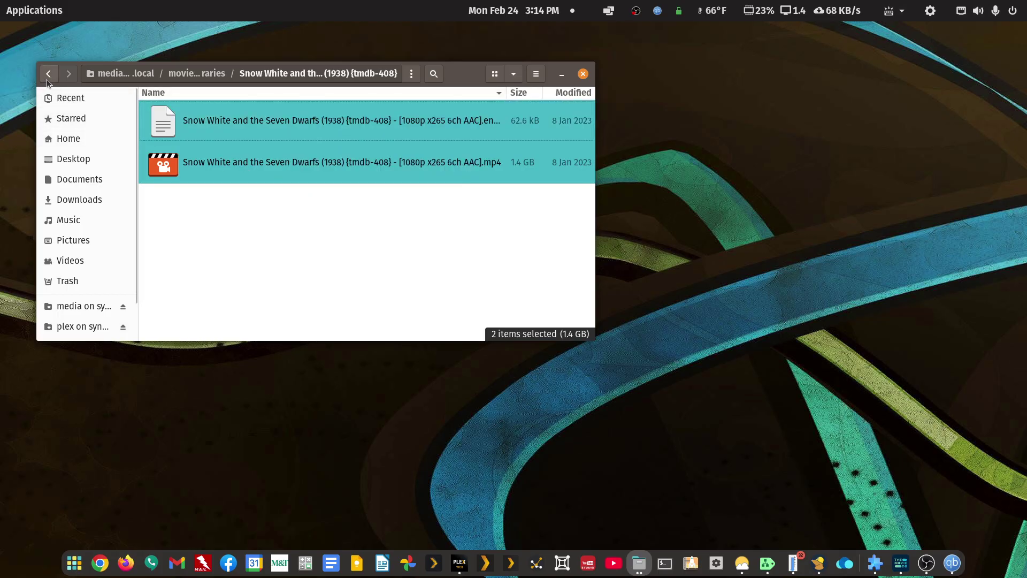
{"action": "right_click", "coordinate": [198, 162]}
{"action": "left_click", "coordinate": [230, 220]}
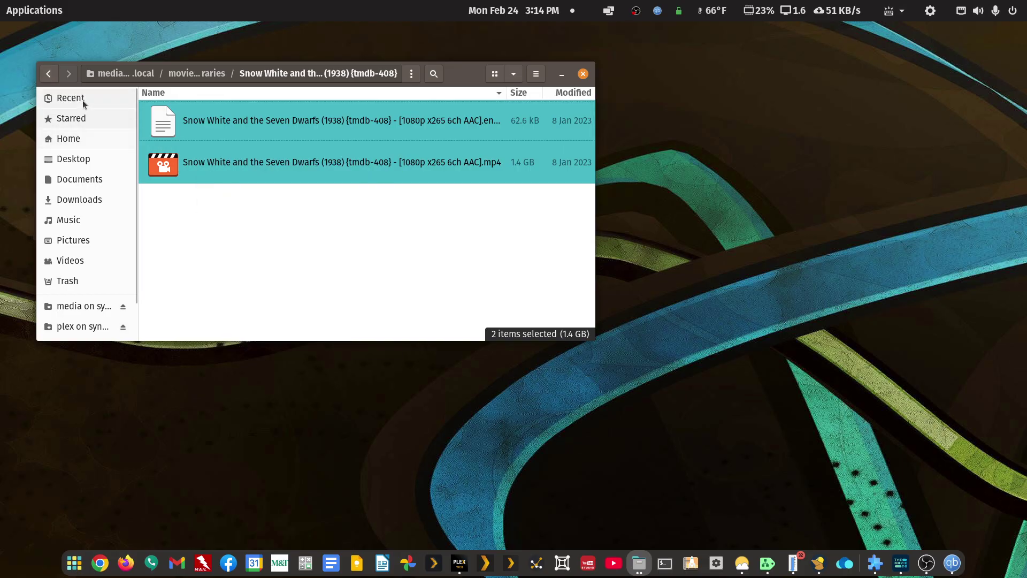
{"action": "left_click", "coordinate": [48, 75]}
{"action": "double_click", "coordinate": [184, 231]}
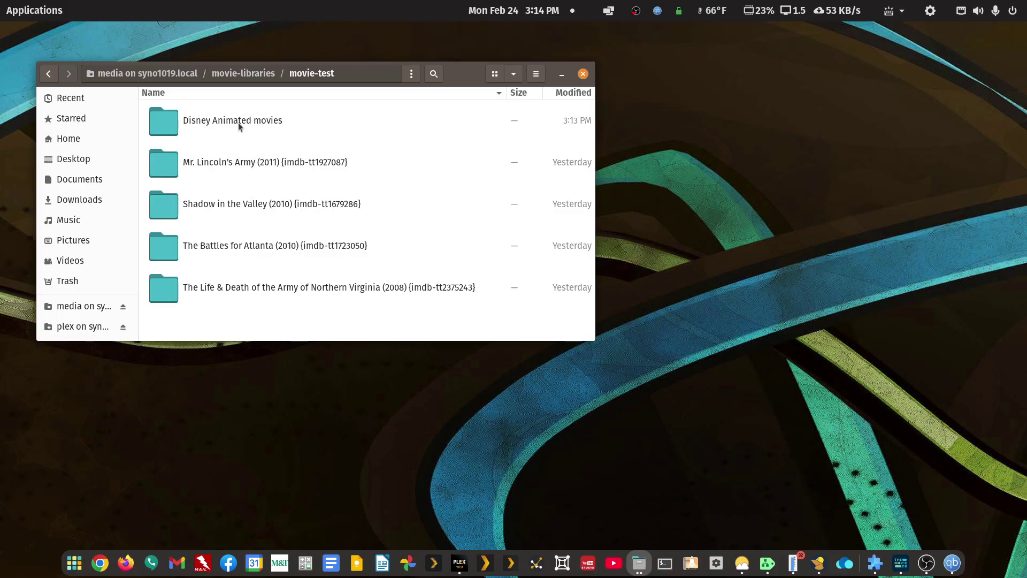
{"action": "right_click", "coordinate": [239, 120]}
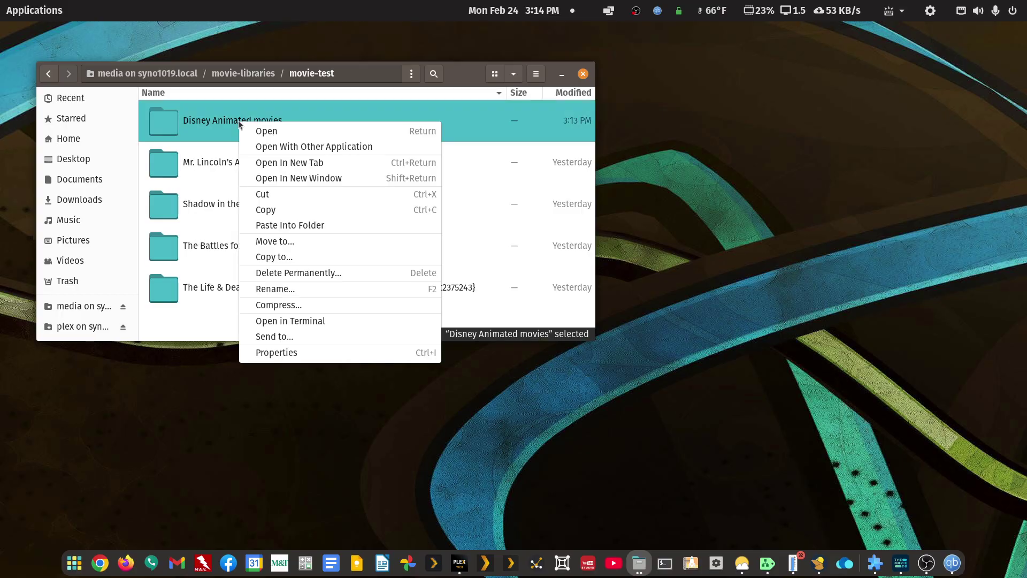
{"action": "left_click", "coordinate": [290, 226]}
{"action": "key", "text": "ctrl+a"}
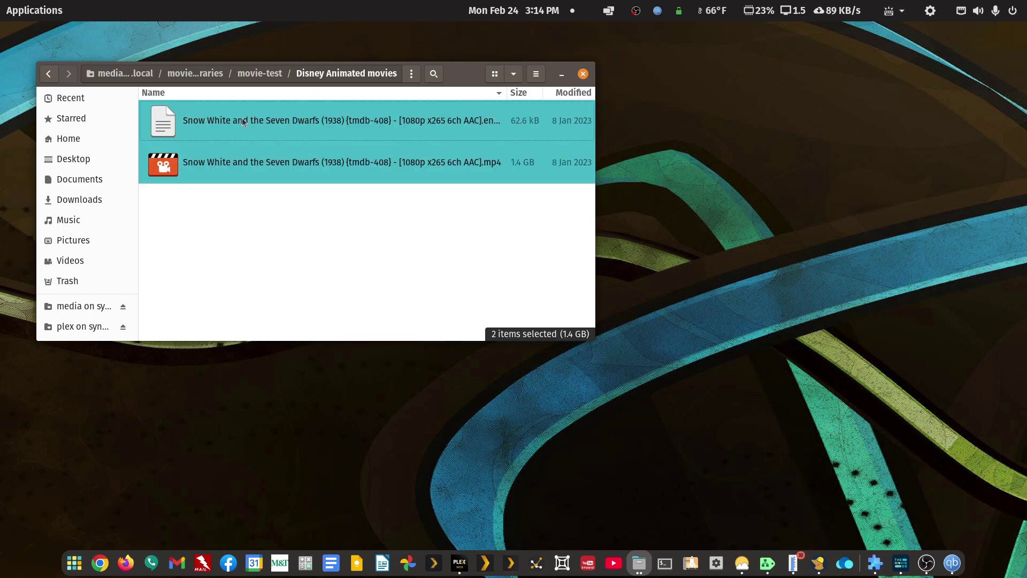
Switch to Plex and check the enlarged Movies - Test library for the Snow White movie
{"action": "left_click", "coordinate": [459, 563]}
{"action": "double_click", "coordinate": [589, 35]}
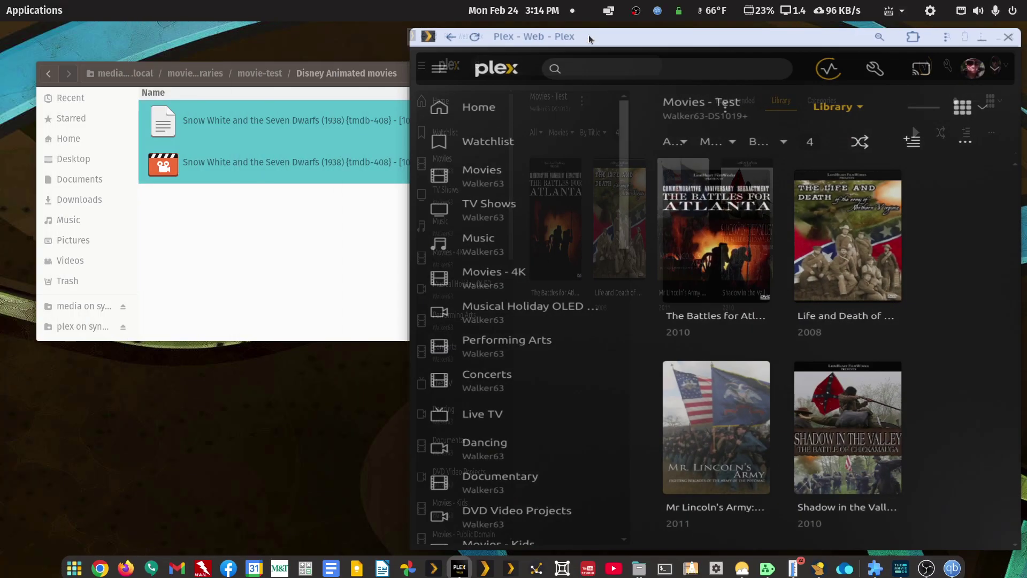
{"action": "double_click", "coordinate": [625, 38]}
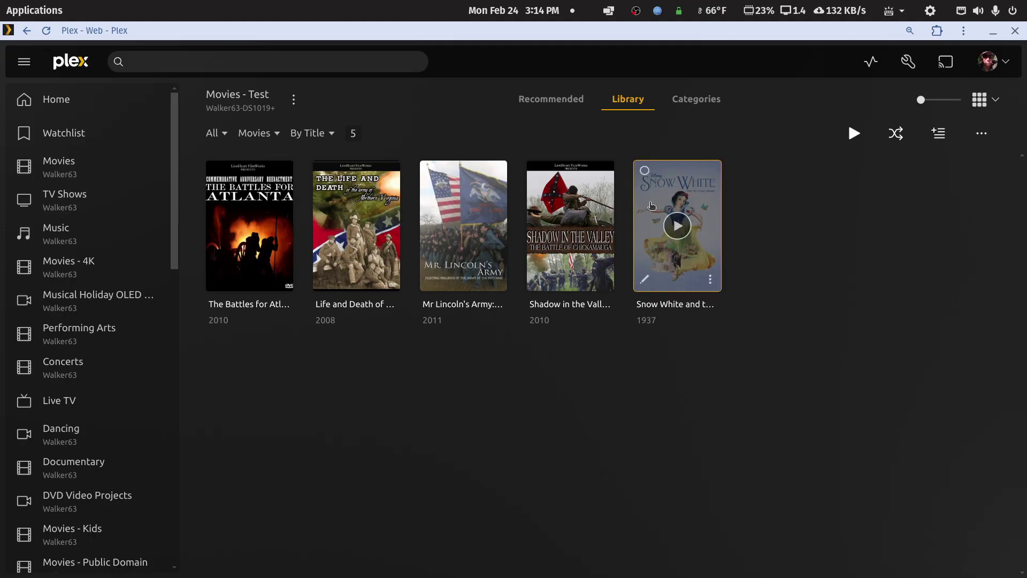
{"action": "left_click", "coordinate": [993, 32]}
Return to the file window and move the Disney Animated movies folder from movie-test up into movie-libraries
{"action": "left_click", "coordinate": [462, 72]}
{"action": "left_click", "coordinate": [55, 73]}
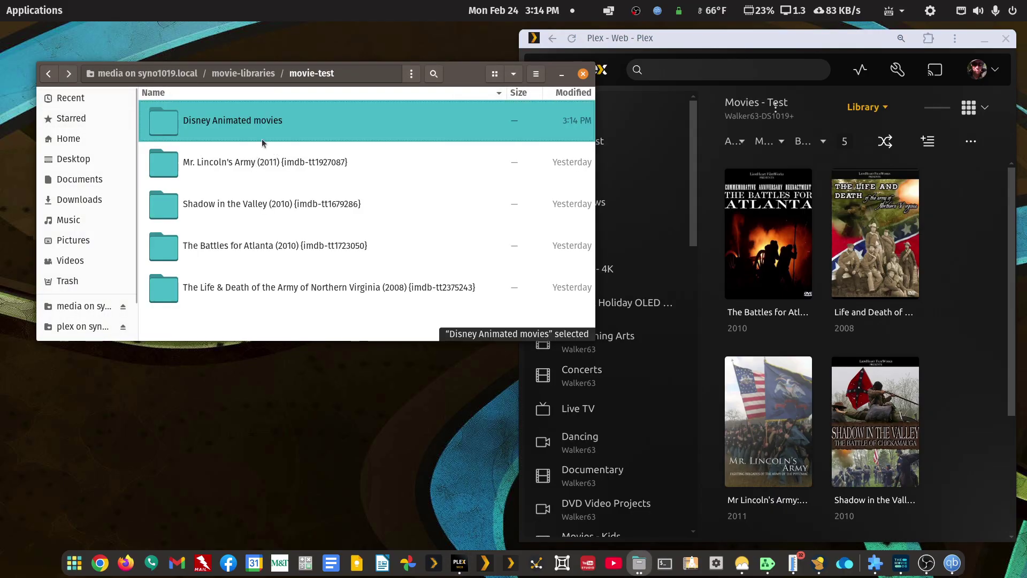
{"action": "right_click", "coordinate": [239, 125]}
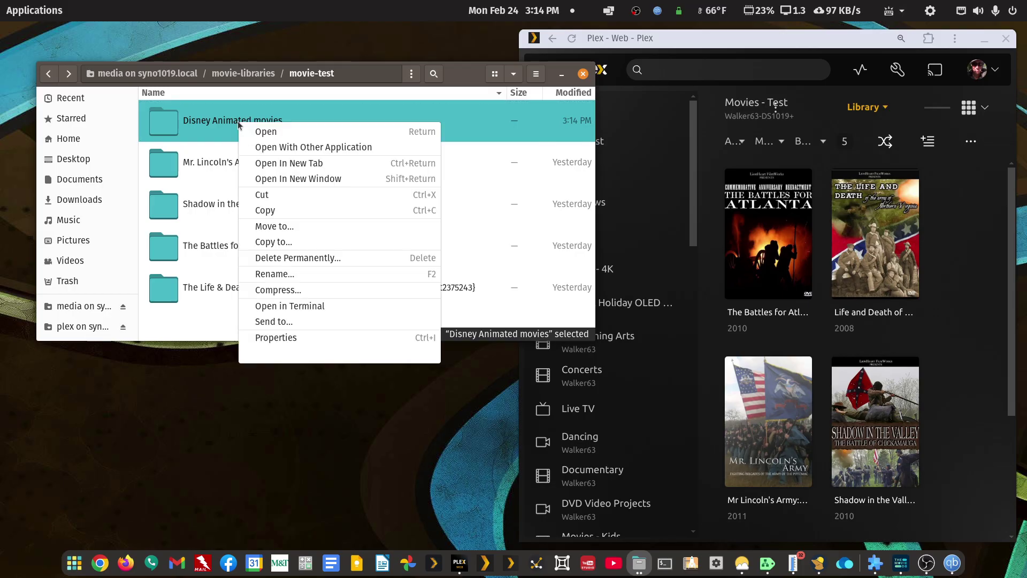
{"action": "left_click", "coordinate": [256, 196]}
{"action": "left_click", "coordinate": [48, 78]}
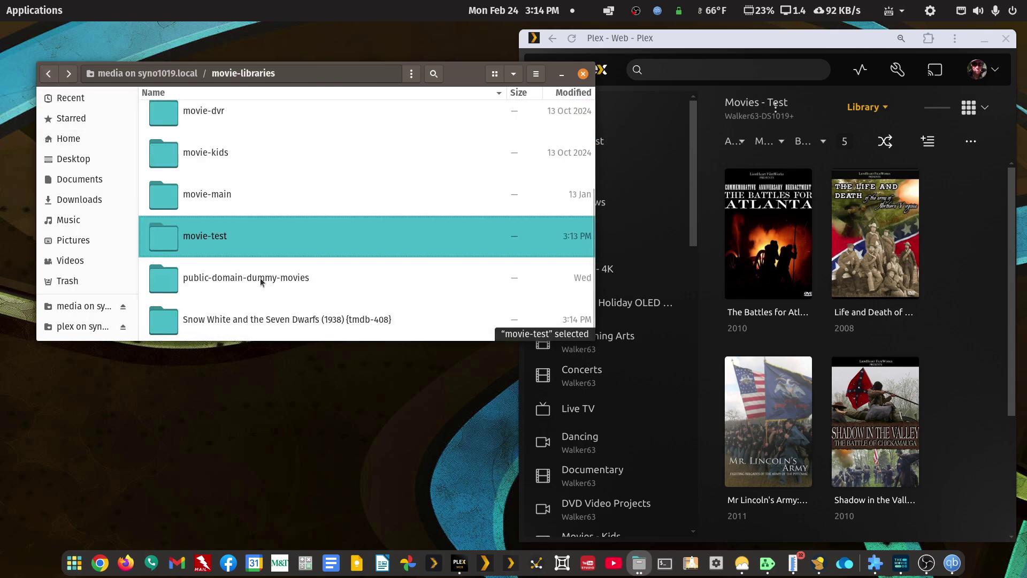
{"action": "key", "text": "ctrl+v"}
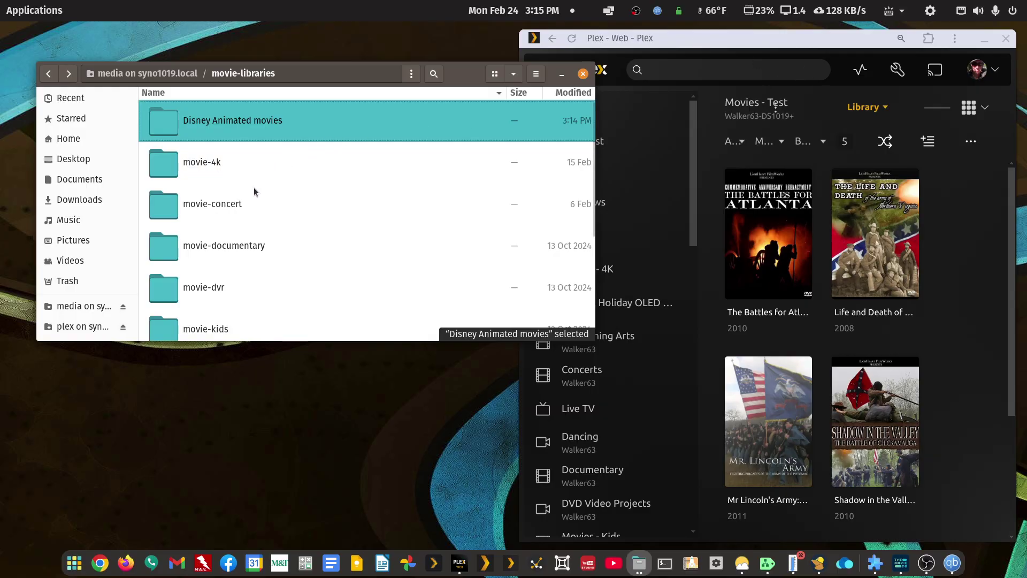
Move both Snow White files from Disney Animated movies back into the Snow White and the Seven Dwarfs (1938) {tmdb-408} folder
{"action": "double_click", "coordinate": [214, 121]}
{"action": "left_click", "coordinate": [216, 127]}
{"action": "left_click", "coordinate": [227, 163], "text": "shift"}
{"action": "right_click", "coordinate": [228, 163]}
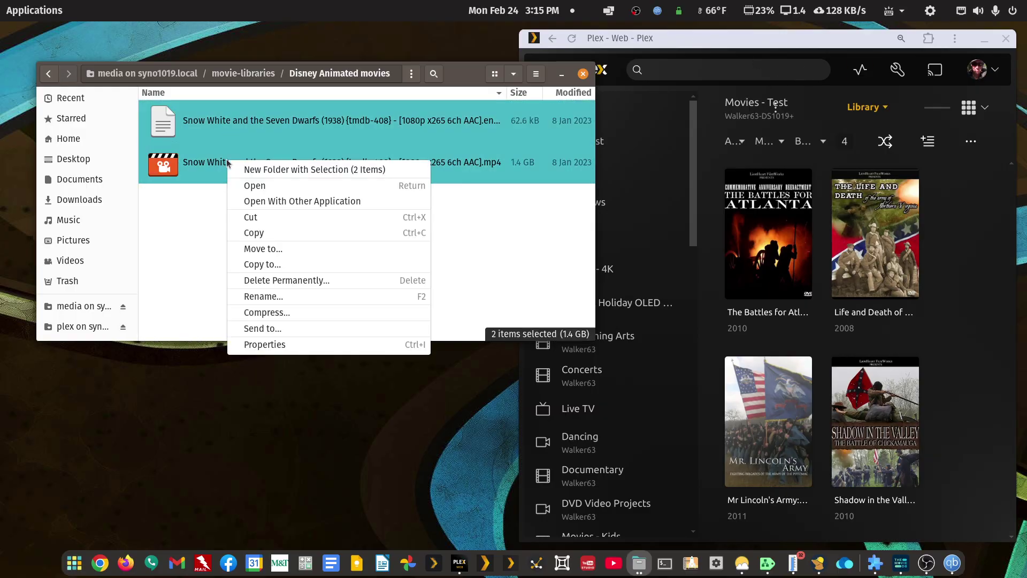
{"action": "left_click", "coordinate": [278, 220]}
{"action": "left_click", "coordinate": [49, 75]}
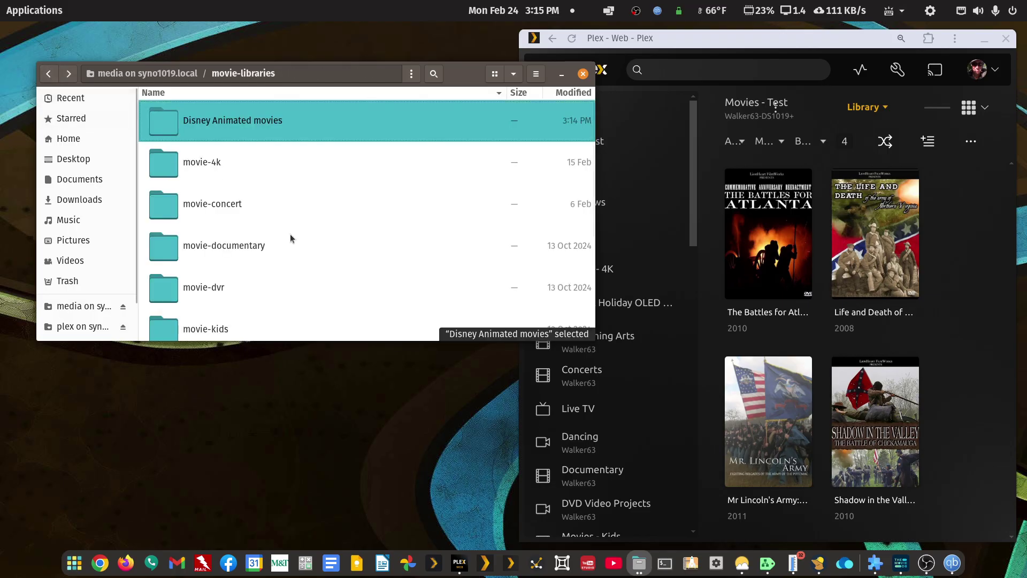
{"action": "scroll", "coordinate": [292, 235], "scroll_direction": "down", "scroll_amount": 3}
{"action": "scroll", "coordinate": [292, 235], "scroll_direction": "down", "scroll_amount": 1}
{"action": "scroll", "coordinate": [257, 297], "scroll_direction": "down", "scroll_amount": 1}
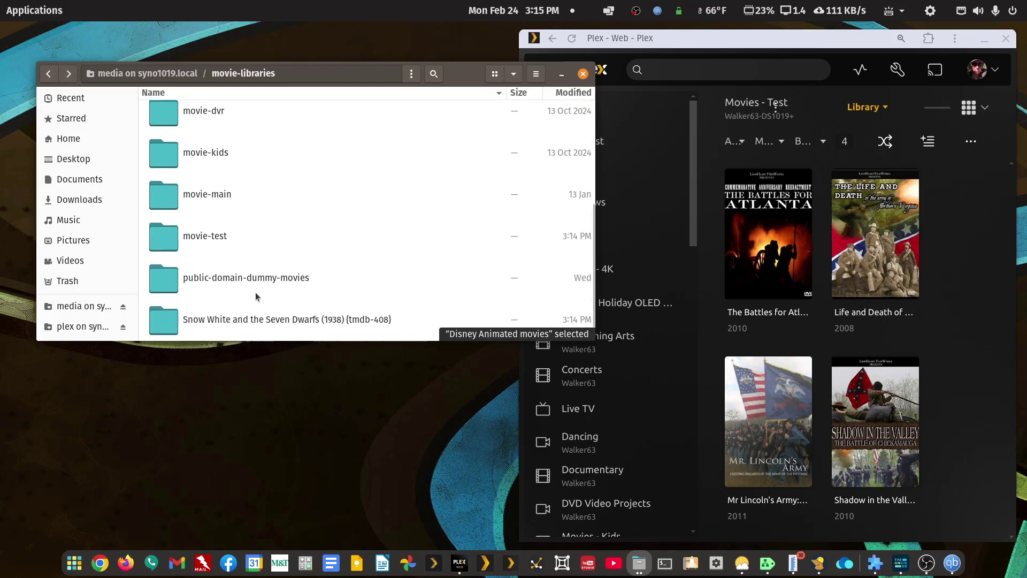
{"action": "right_click", "coordinate": [256, 321]}
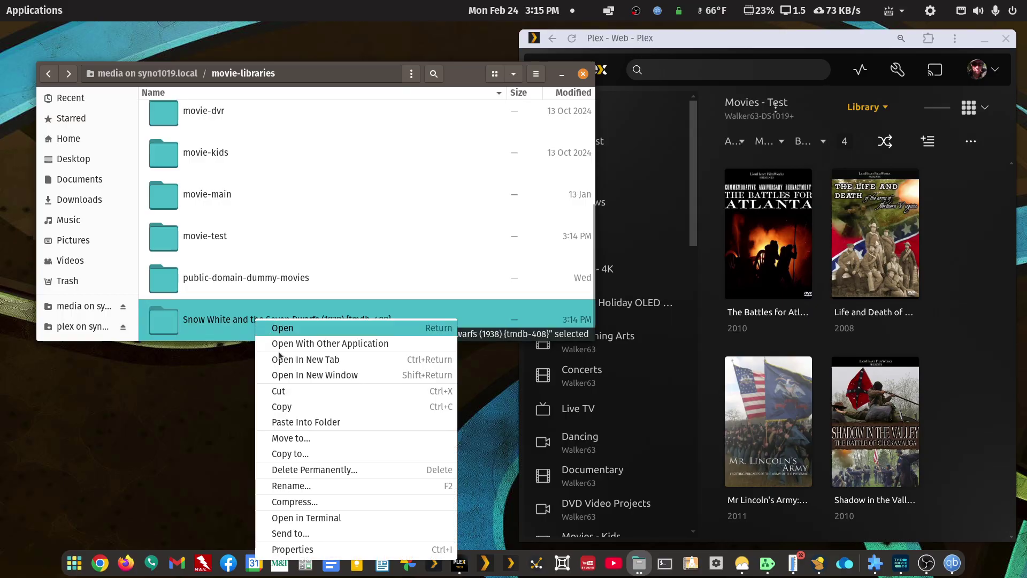
{"action": "left_click", "coordinate": [296, 428]}
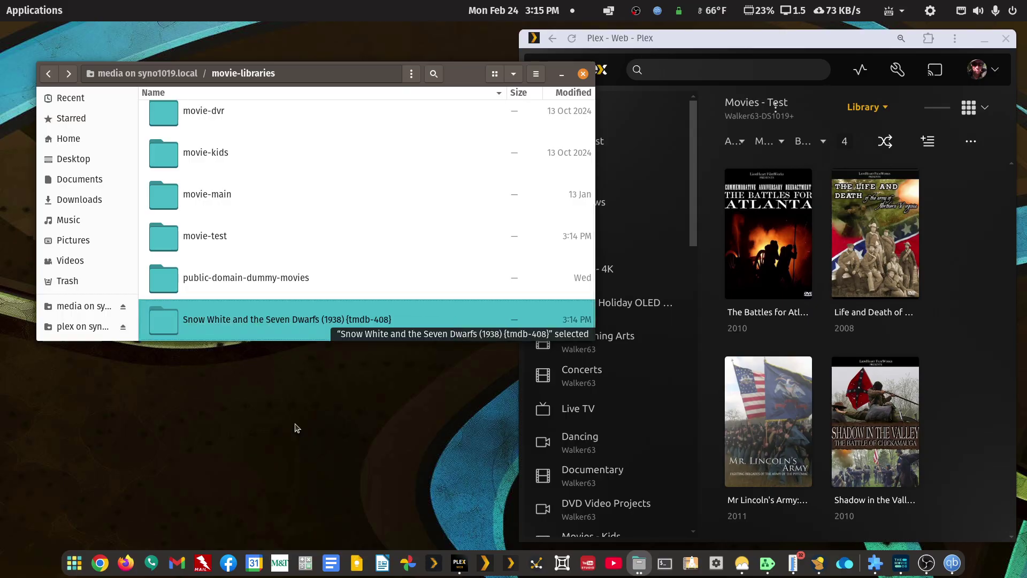
Move the Snow White and the Seven Dwarfs (1938) {tmdb-408} folder into Disney Animated movies and open the destination folder
{"action": "right_click", "coordinate": [268, 326]}
{"action": "left_click", "coordinate": [298, 399]}
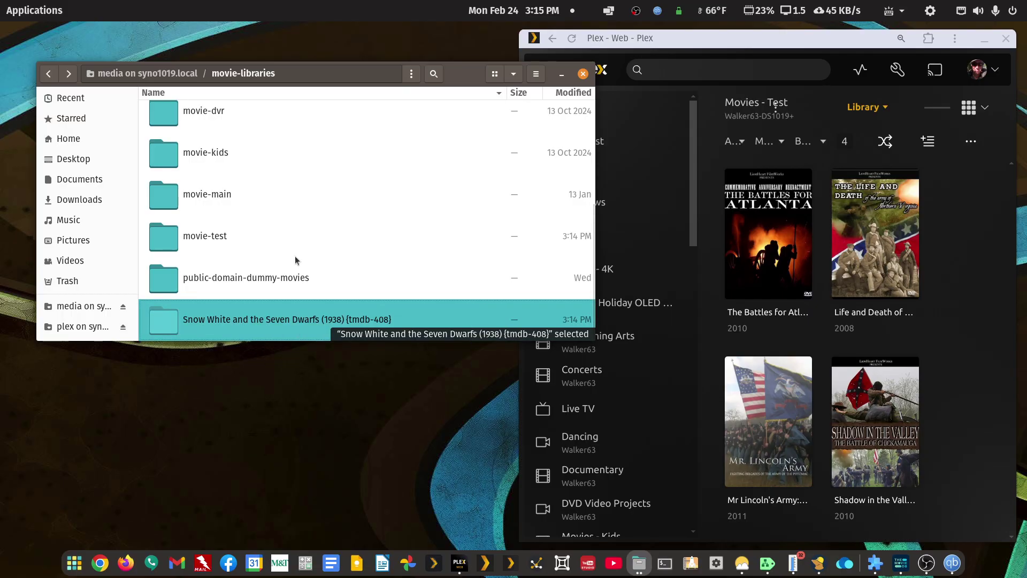
{"action": "scroll", "coordinate": [294, 253], "scroll_direction": "up", "scroll_amount": 5}
{"action": "right_click", "coordinate": [235, 121]}
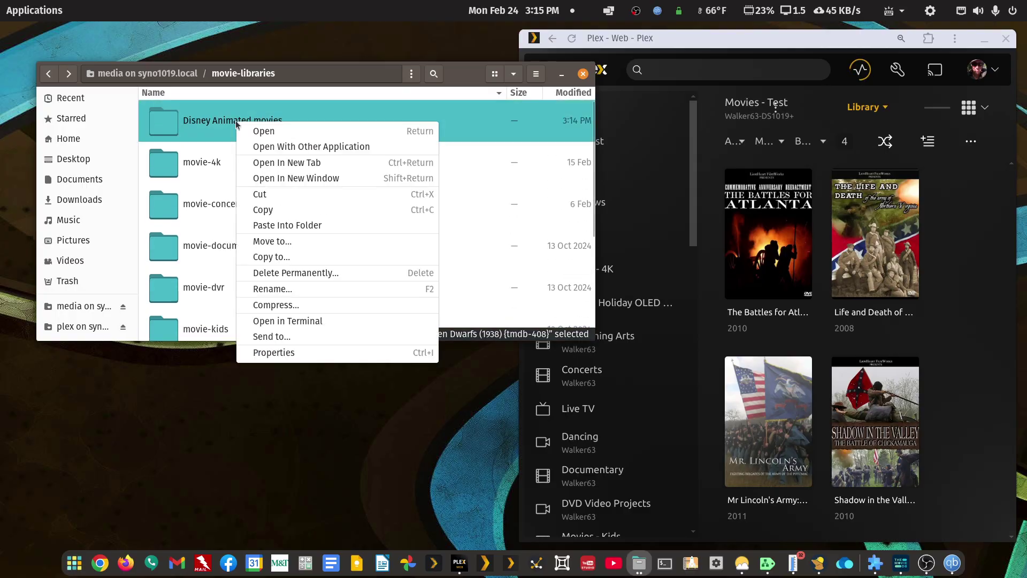
{"action": "left_click", "coordinate": [295, 225]}
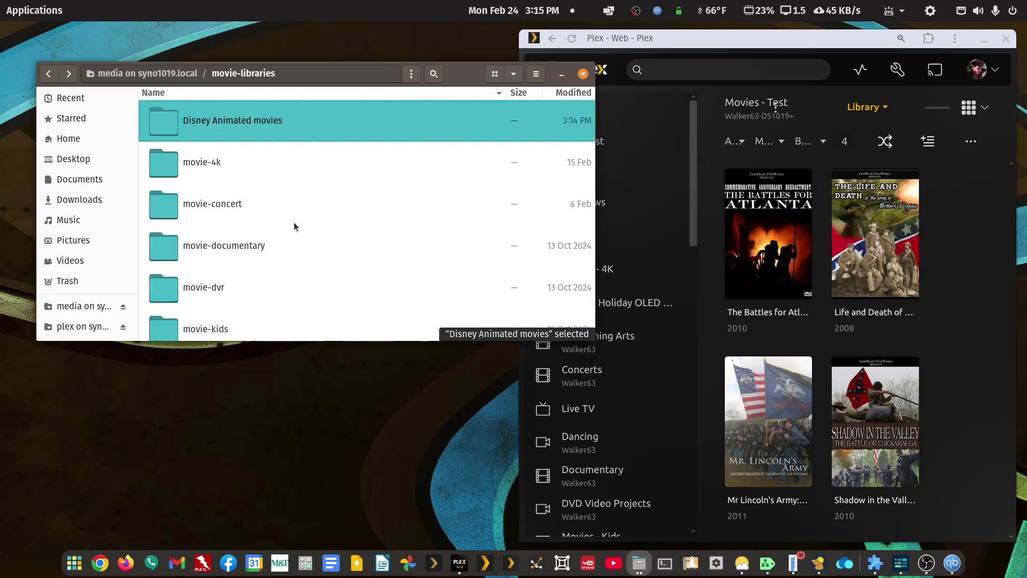
{"action": "double_click", "coordinate": [254, 130]}
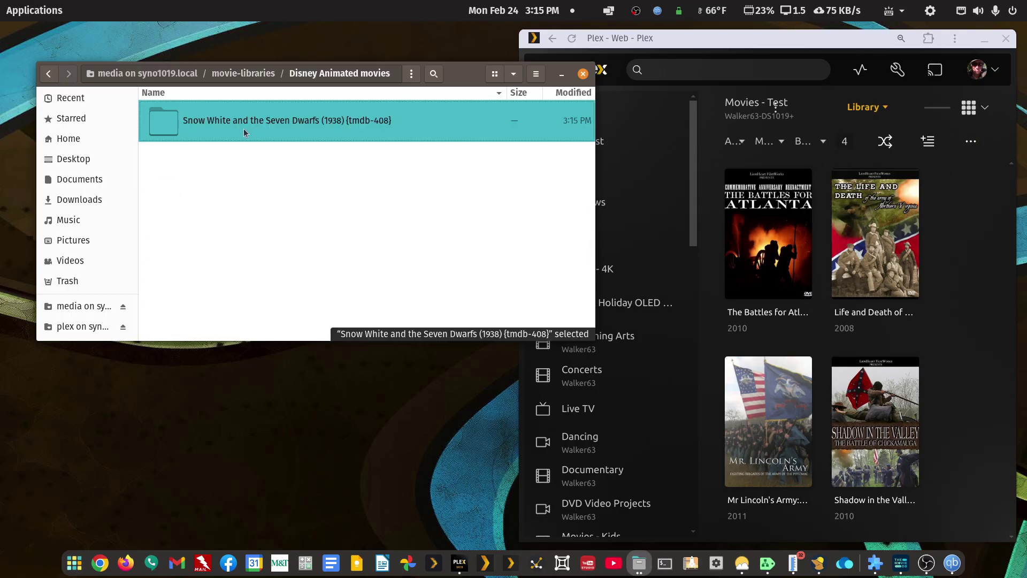
Review the files in the Snow White folder and the contents of movie-test, and return to the movie-libraries folder
{"action": "double_click", "coordinate": [246, 131]}
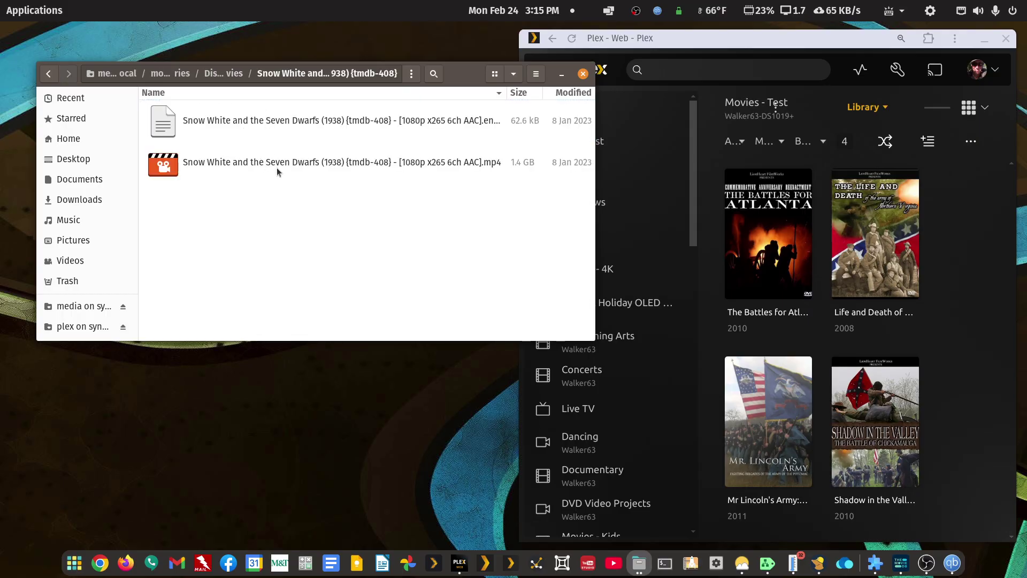
{"action": "left_click", "coordinate": [49, 73]}
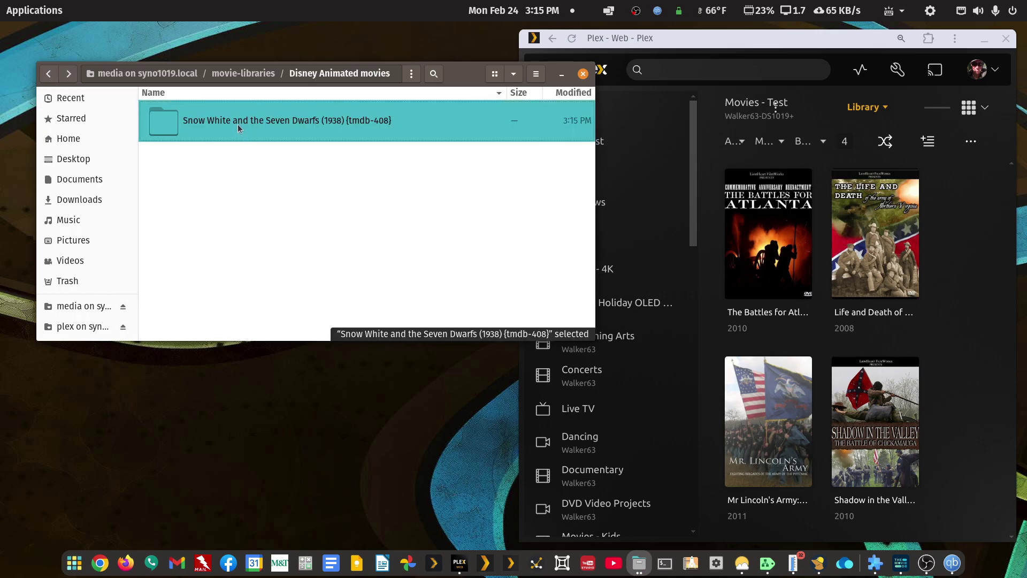
{"action": "left_click", "coordinate": [49, 74]}
{"action": "scroll", "coordinate": [229, 166], "scroll_direction": "down", "scroll_amount": 1}
{"action": "scroll", "coordinate": [229, 166], "scroll_direction": "up", "scroll_amount": 1}
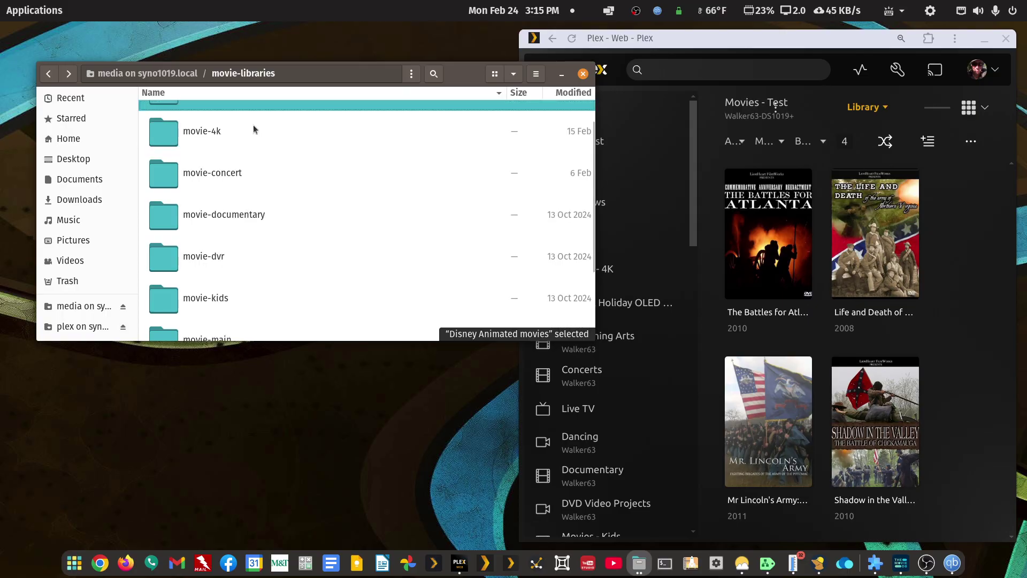
{"action": "scroll", "coordinate": [252, 126], "scroll_direction": "down", "scroll_amount": 2}
{"action": "double_click", "coordinate": [214, 318]}
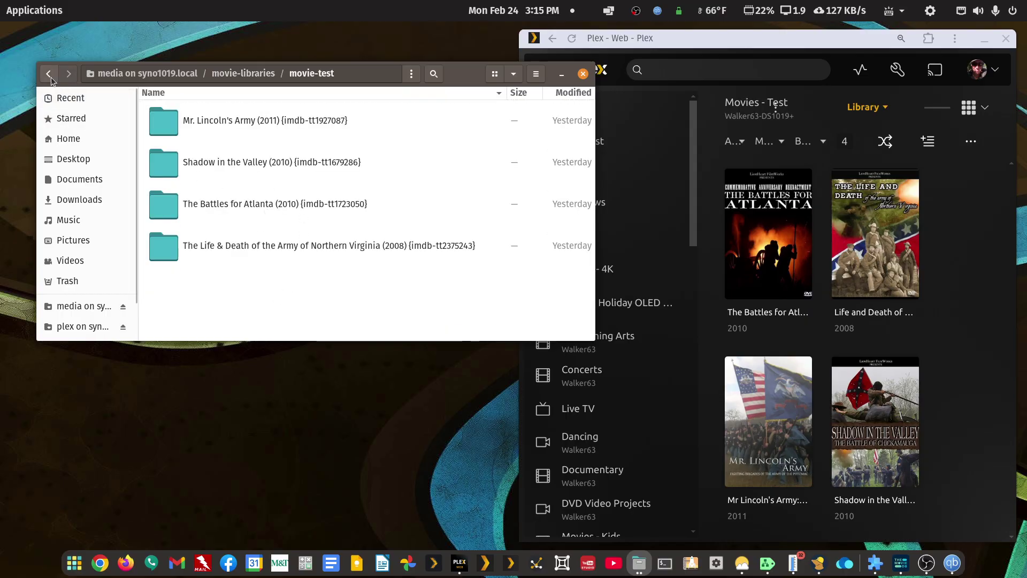
{"action": "key", "text": "alt+Left"}
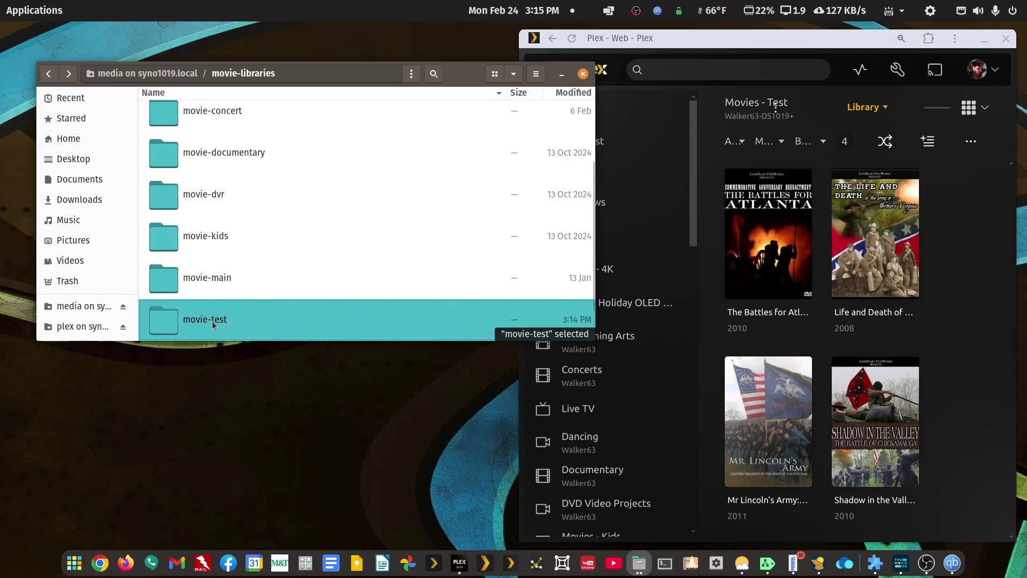
Switch to Plex, maximize its window, and open the media folder settings for editing the Movies - Test library
{"action": "left_click", "coordinate": [757, 38]}
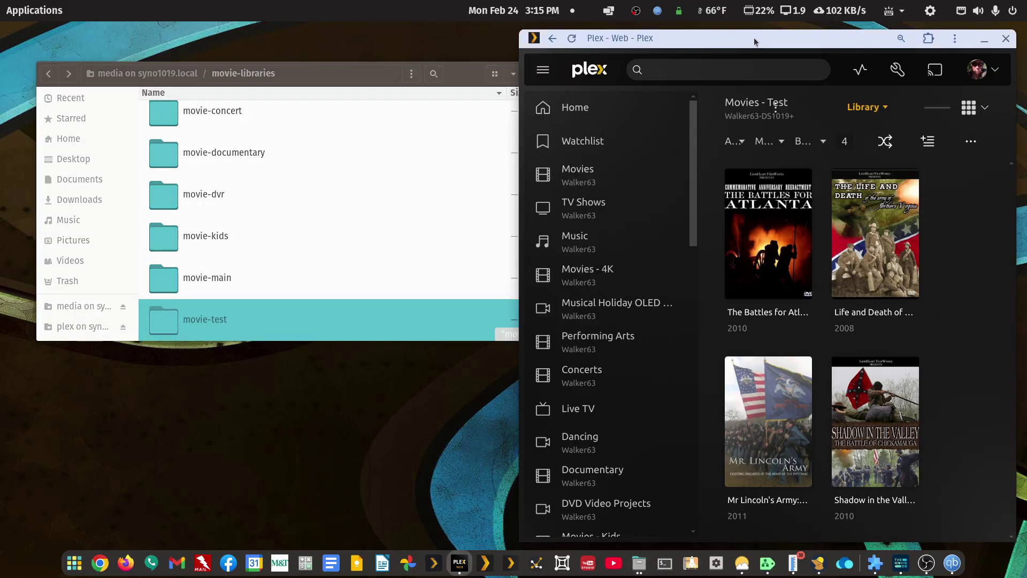
{"action": "double_click", "coordinate": [753, 37]}
{"action": "left_click", "coordinate": [293, 101]}
{"action": "mouse_move", "coordinate": [321, 192]}
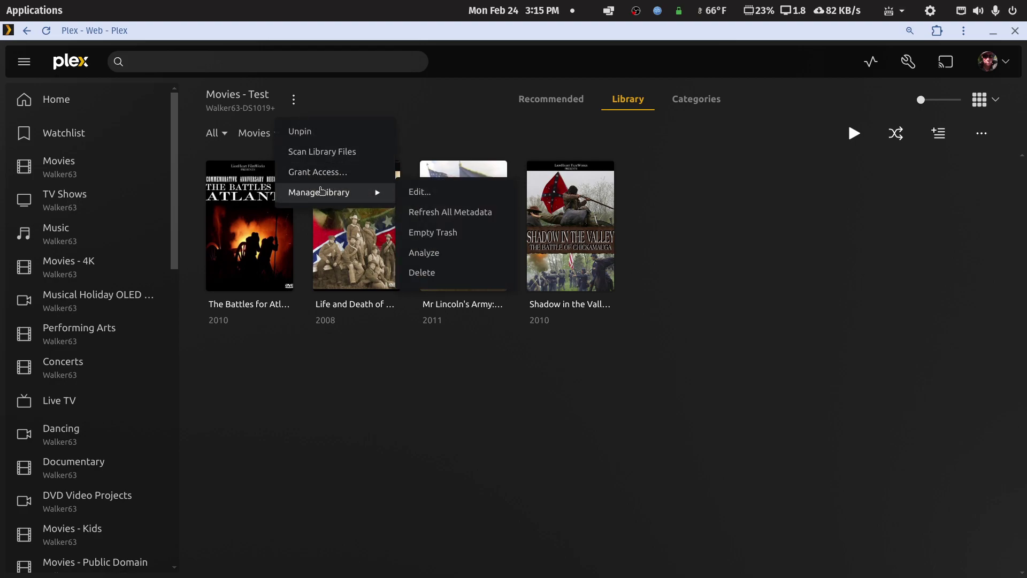
{"action": "left_click", "coordinate": [412, 191]}
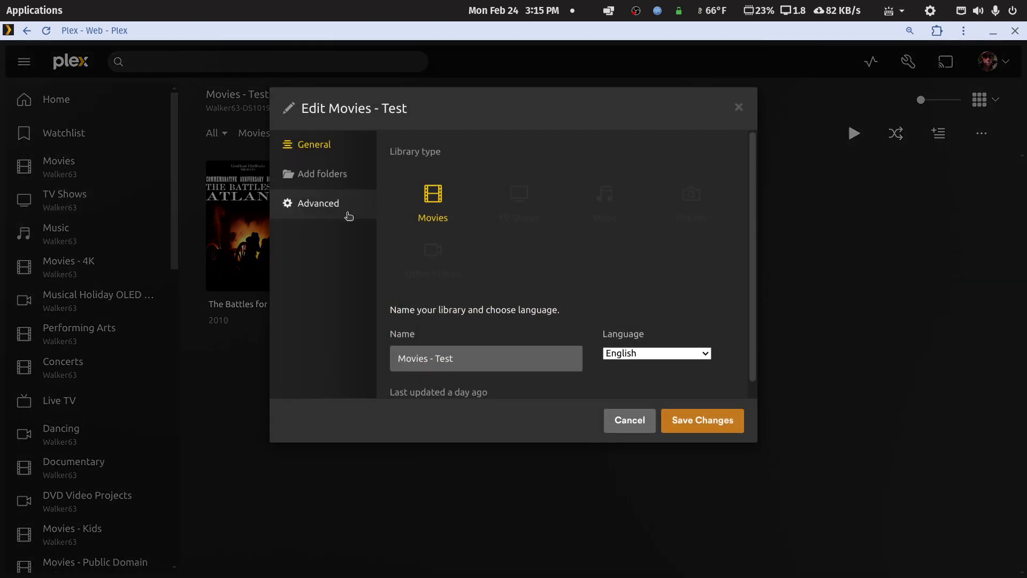
{"action": "left_click", "coordinate": [320, 213]}
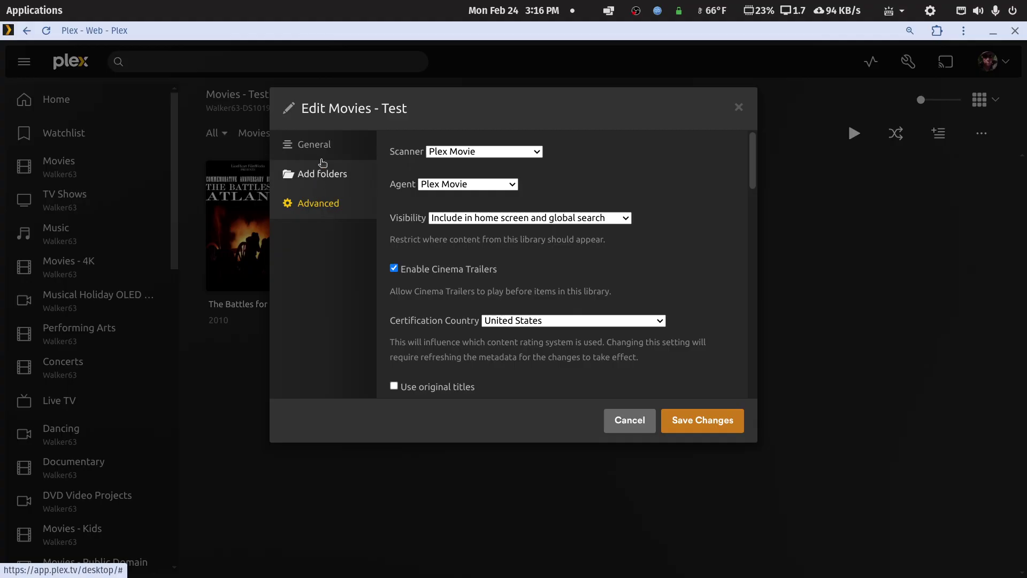
{"action": "left_click", "coordinate": [323, 144]}
{"action": "left_click", "coordinate": [318, 174]}
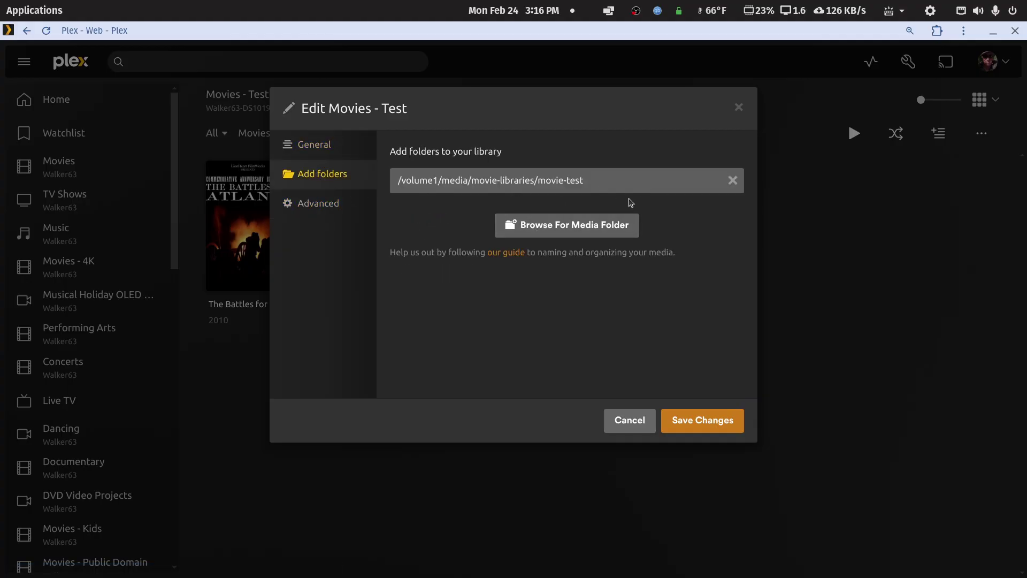
Add /volume1/media/movie-libraries/Disney Animated movies as a second media folder of the Movies - Test library and save the changes
{"action": "left_click", "coordinate": [587, 225]}
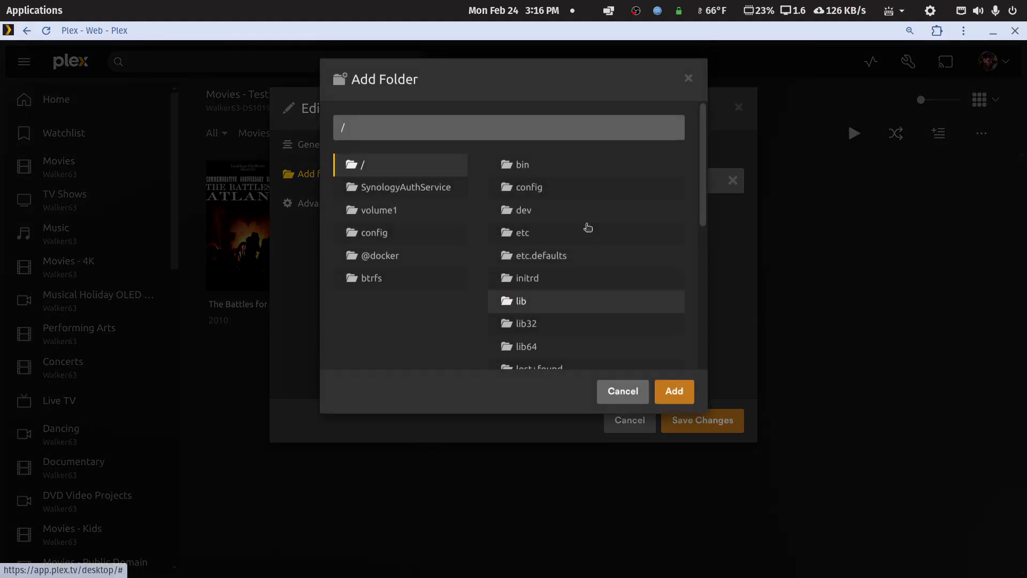
{"action": "left_click", "coordinate": [374, 239]}
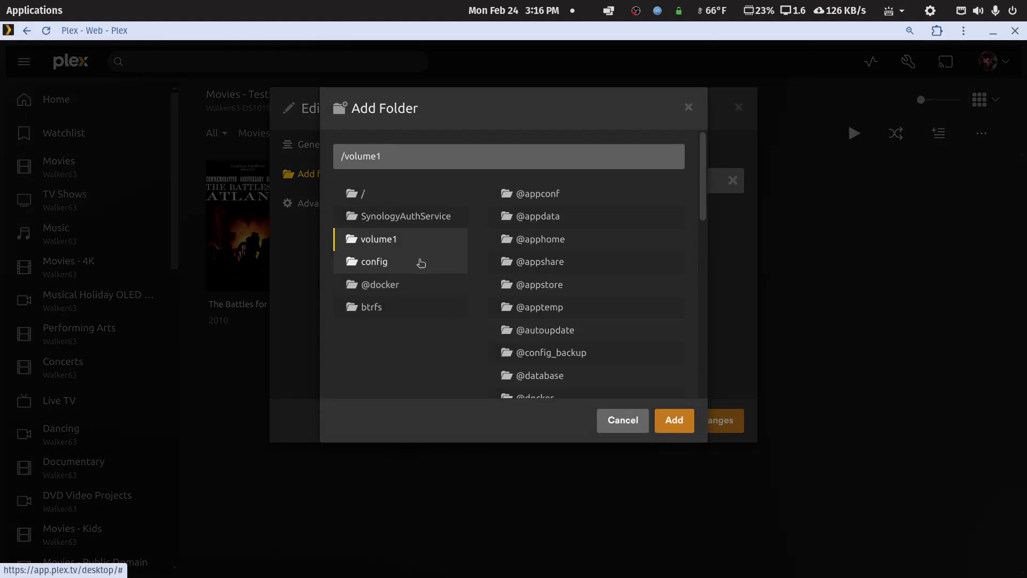
{"action": "scroll", "coordinate": [565, 310], "scroll_direction": "down", "scroll_amount": 3}
{"action": "scroll", "coordinate": [566, 305], "scroll_direction": "down", "scroll_amount": 2}
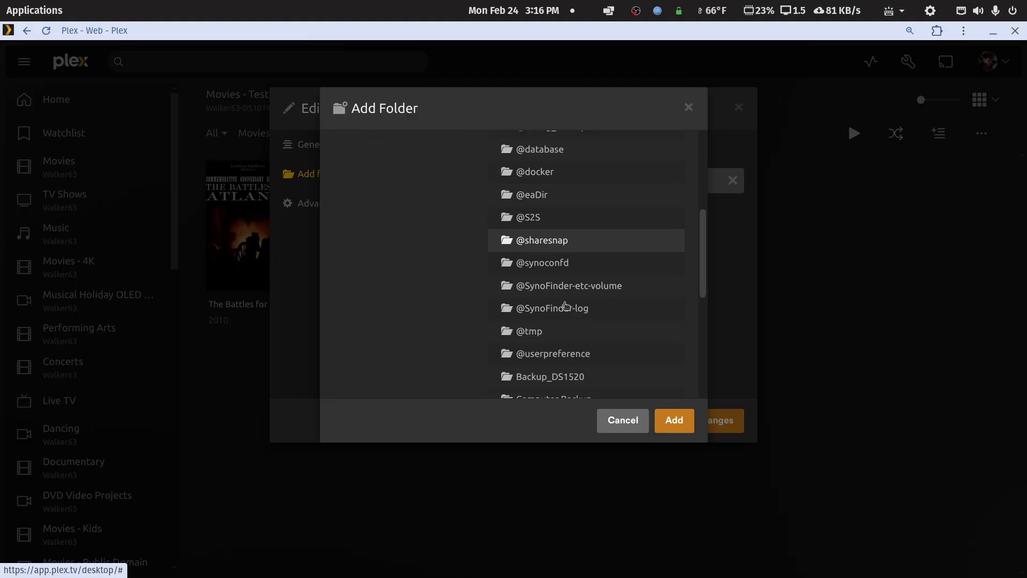
{"action": "scroll", "coordinate": [566, 306], "scroll_direction": "down", "scroll_amount": 3}
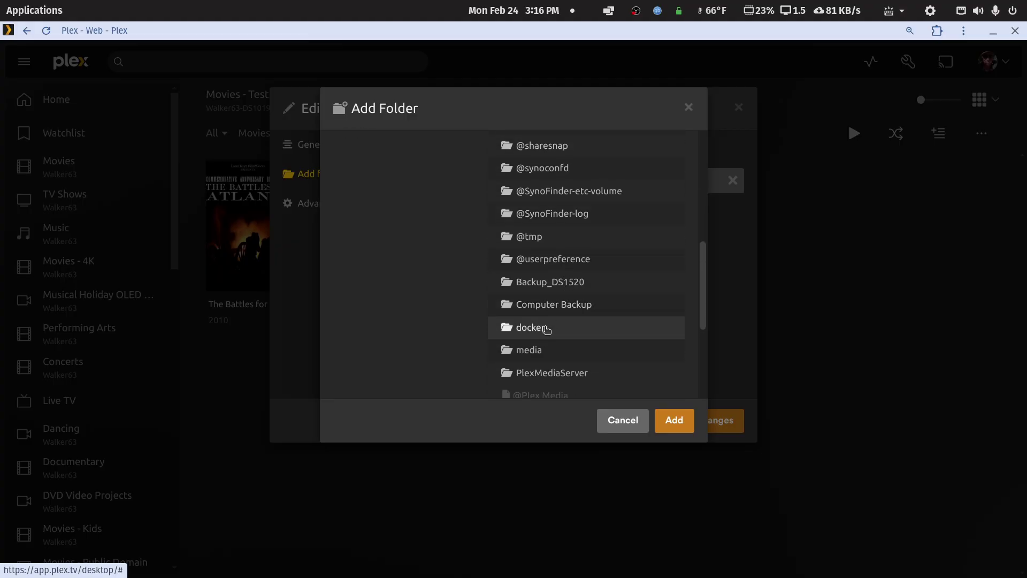
{"action": "left_click", "coordinate": [539, 350]}
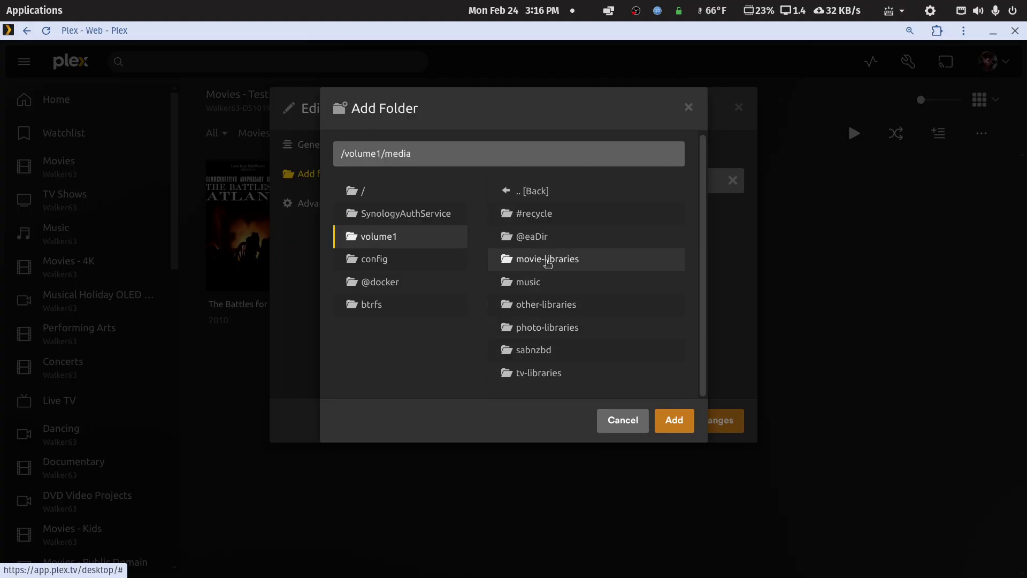
{"action": "left_click", "coordinate": [541, 260]}
{"action": "left_click", "coordinate": [541, 260]}
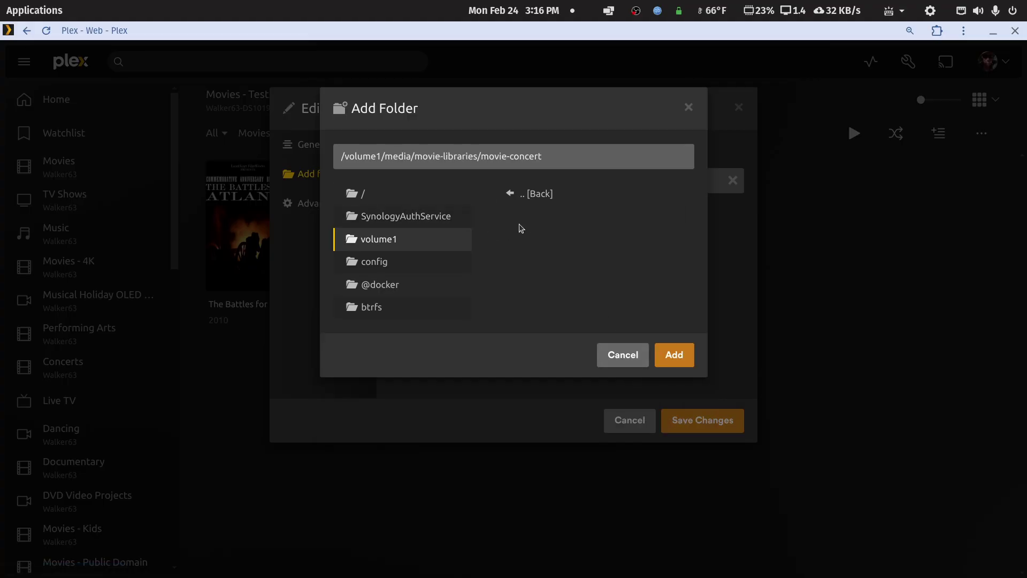
{"action": "left_click", "coordinate": [532, 193]}
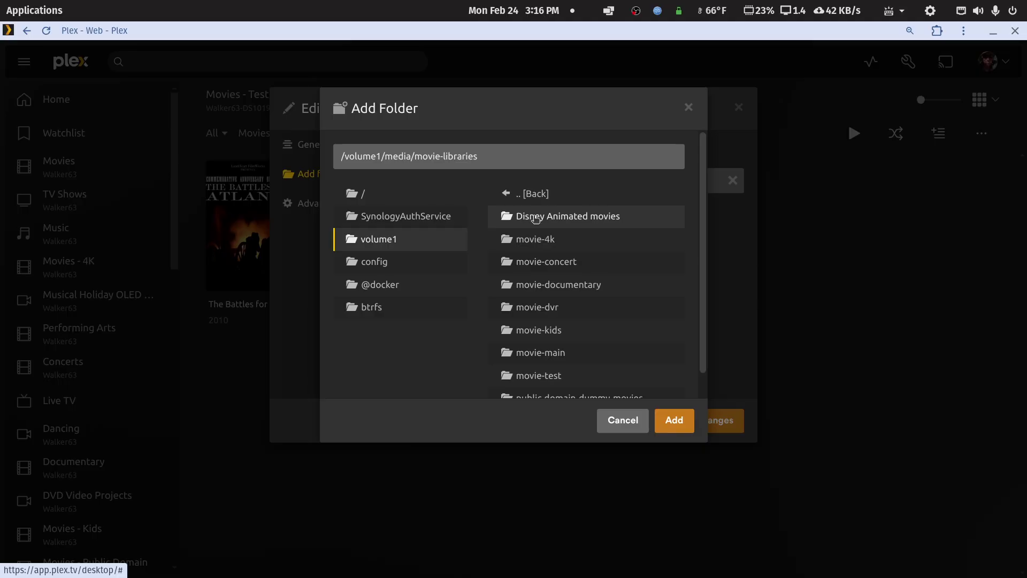
{"action": "left_click", "coordinate": [535, 217]}
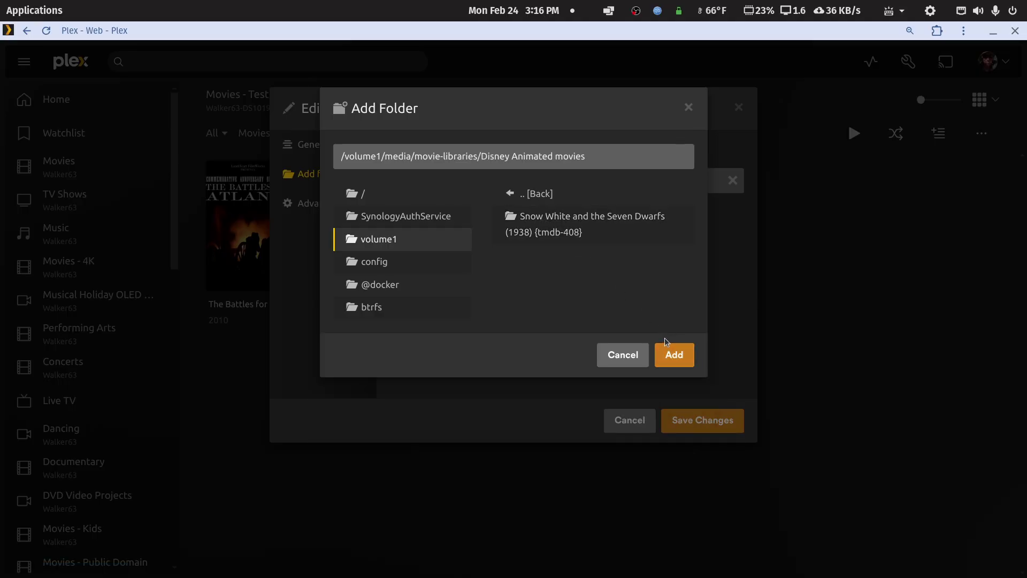
{"action": "left_click", "coordinate": [672, 356]}
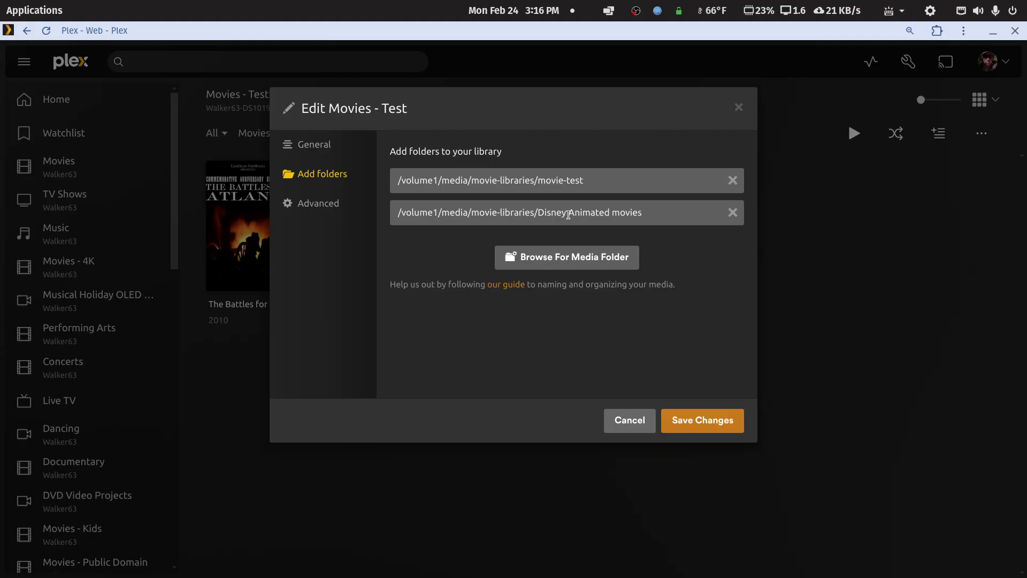
{"action": "left_click", "coordinate": [714, 424]}
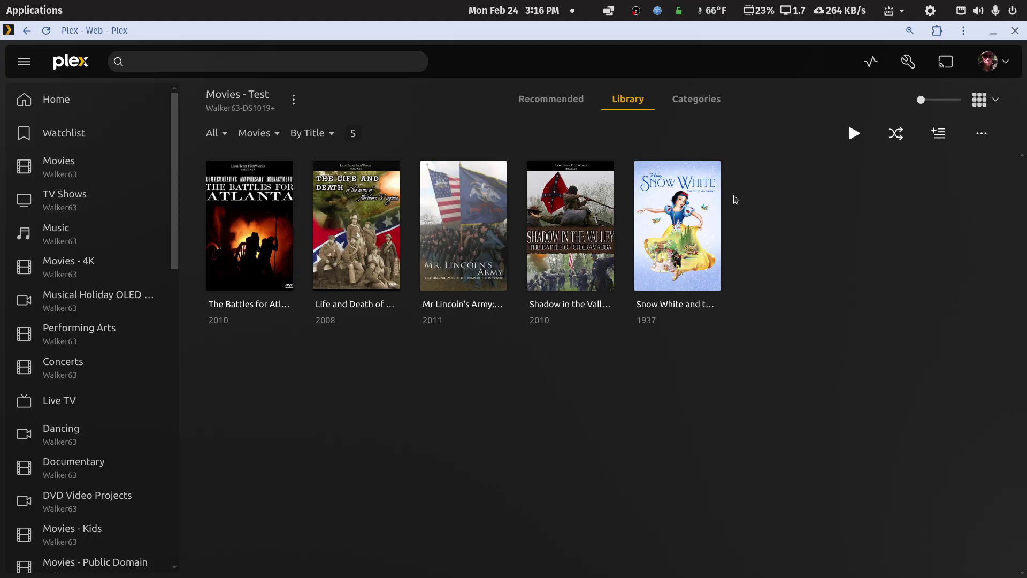
Minimize Plex to return to the file window and open Other Locations in a new tab
{"action": "left_click", "coordinate": [993, 31]}
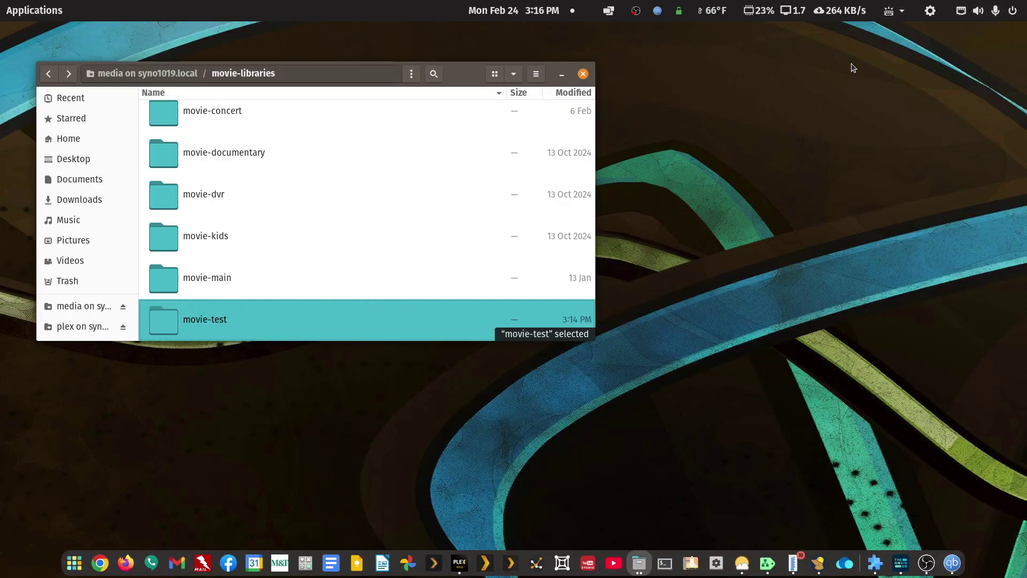
{"action": "mouse_move", "coordinate": [637, 566]}
{"action": "scroll", "coordinate": [91, 323], "scroll_direction": "down", "scroll_amount": 2}
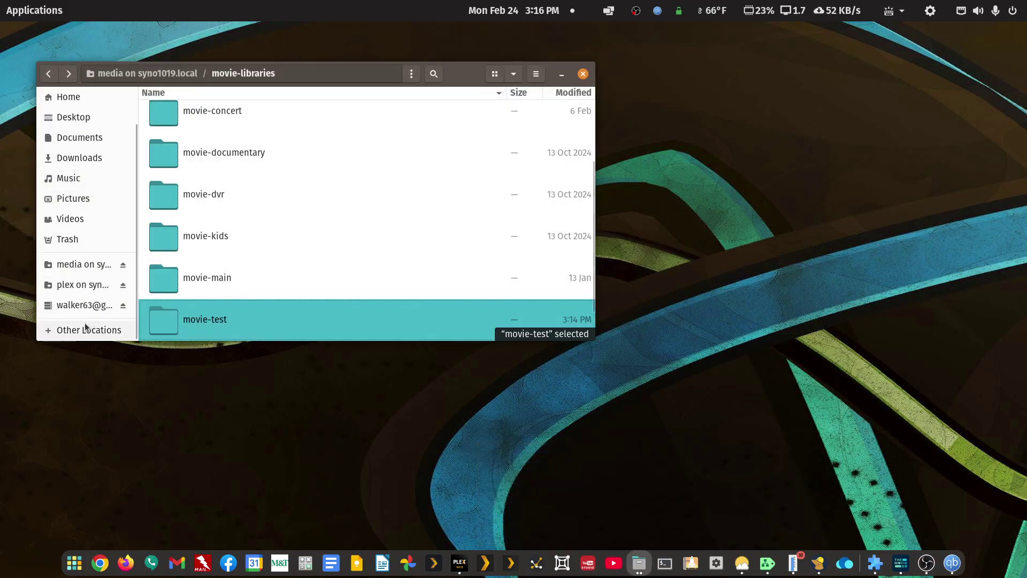
{"action": "right_click", "coordinate": [85, 332]}
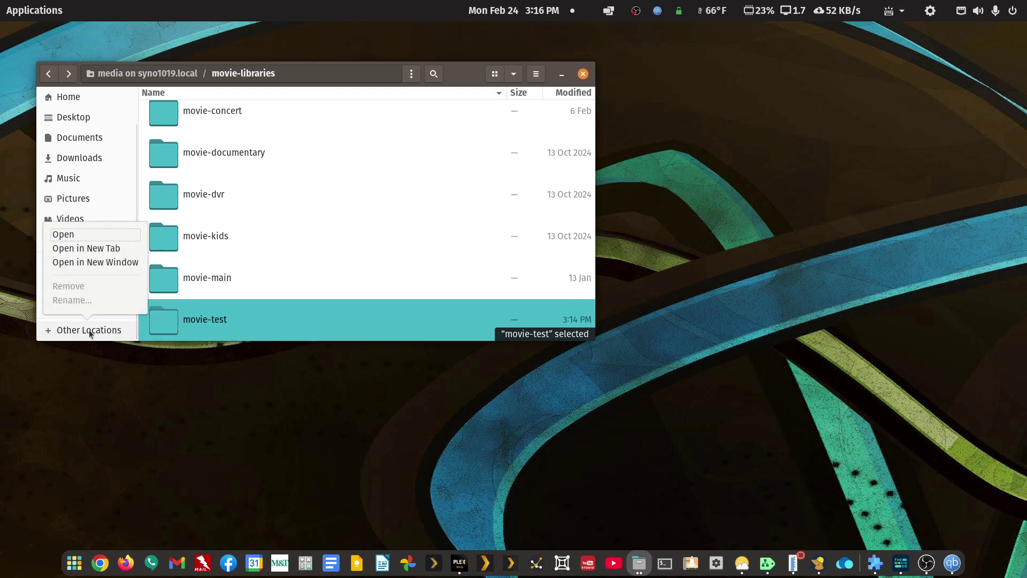
{"action": "left_click", "coordinate": [93, 248]}
{"action": "left_click", "coordinate": [435, 95]}
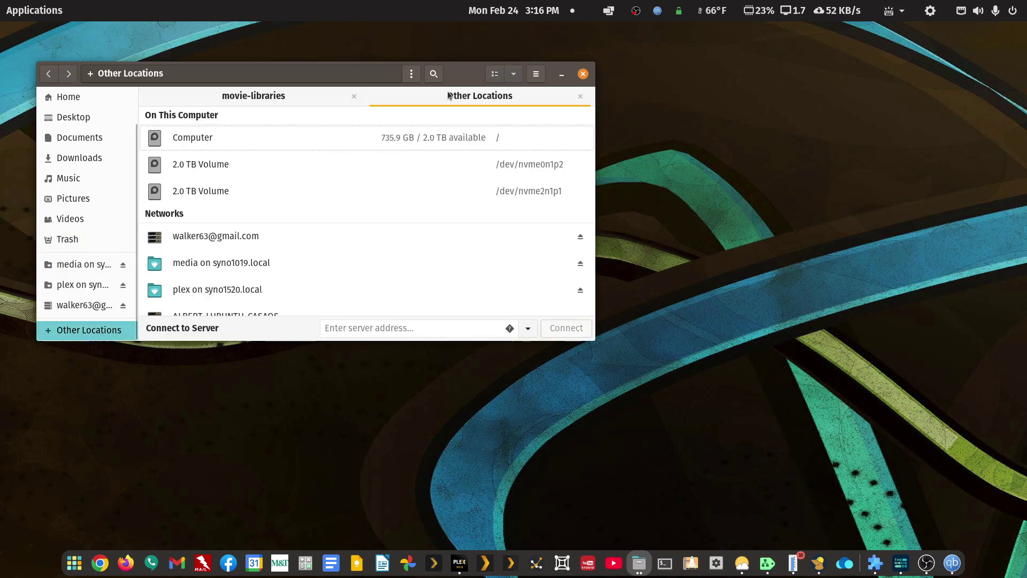
Open the syno1520 network server and go into its plex share
{"action": "scroll", "coordinate": [224, 223], "scroll_direction": "down", "scroll_amount": 5}
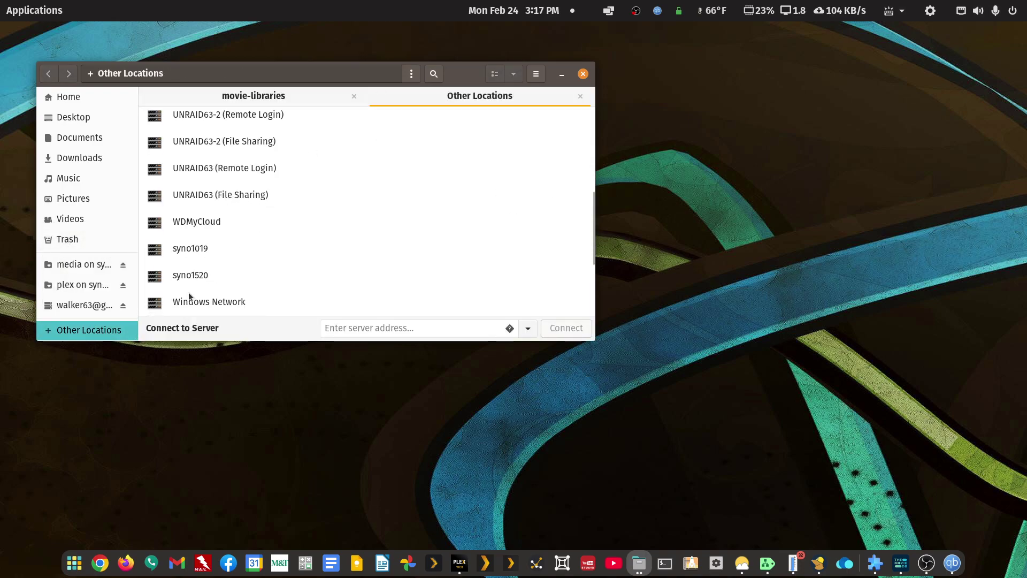
{"action": "left_click", "coordinate": [192, 277]}
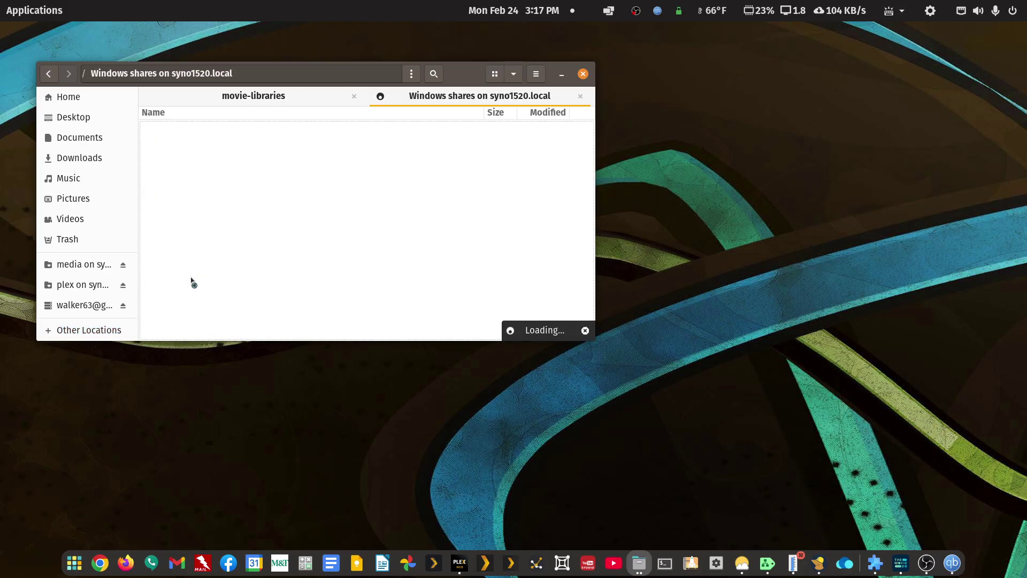
{"action": "scroll", "coordinate": [233, 289], "scroll_direction": "down", "scroll_amount": 3}
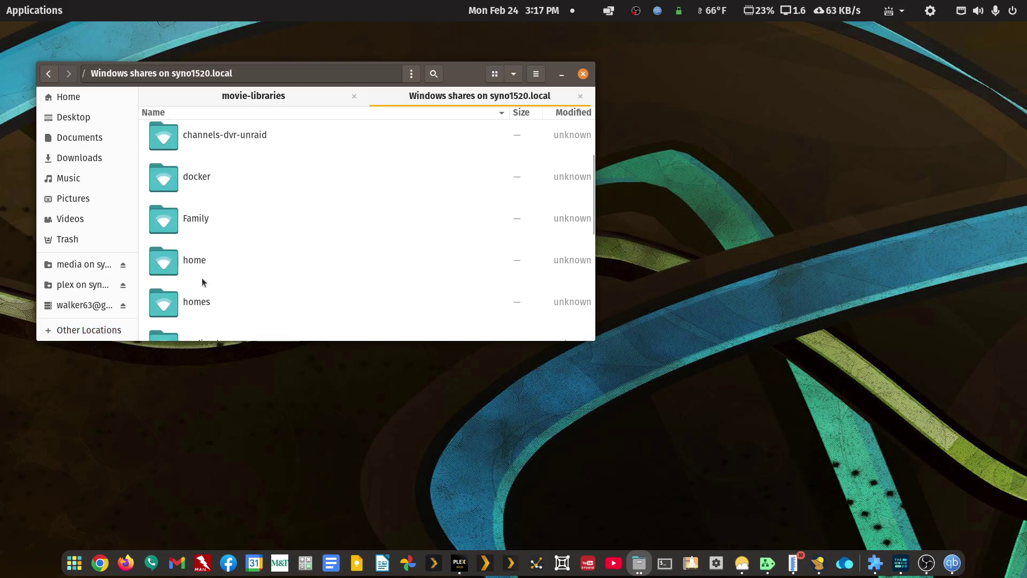
{"action": "scroll", "coordinate": [203, 278], "scroll_direction": "down", "scroll_amount": 2}
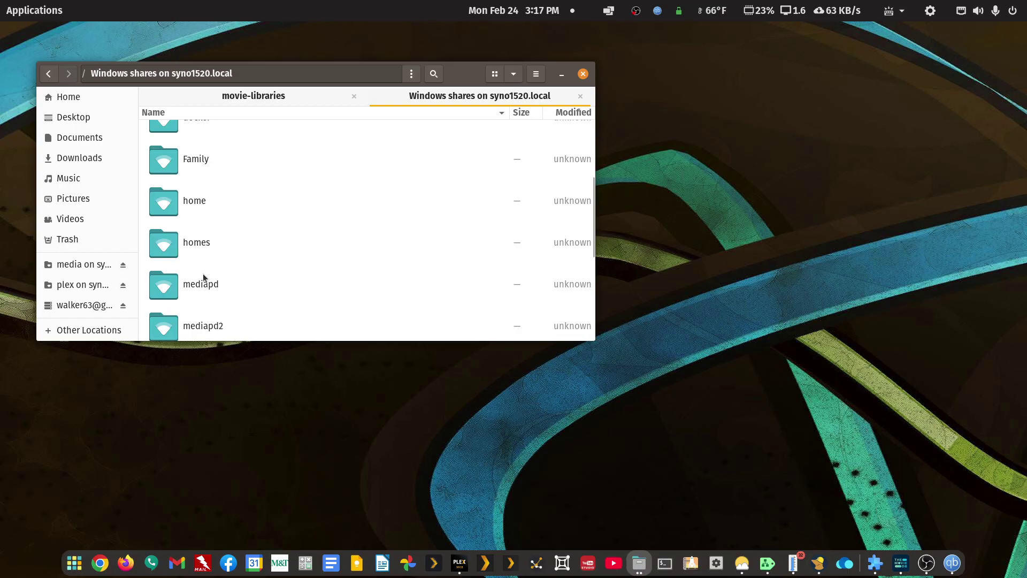
{"action": "scroll", "coordinate": [203, 274], "scroll_direction": "down", "scroll_amount": 2}
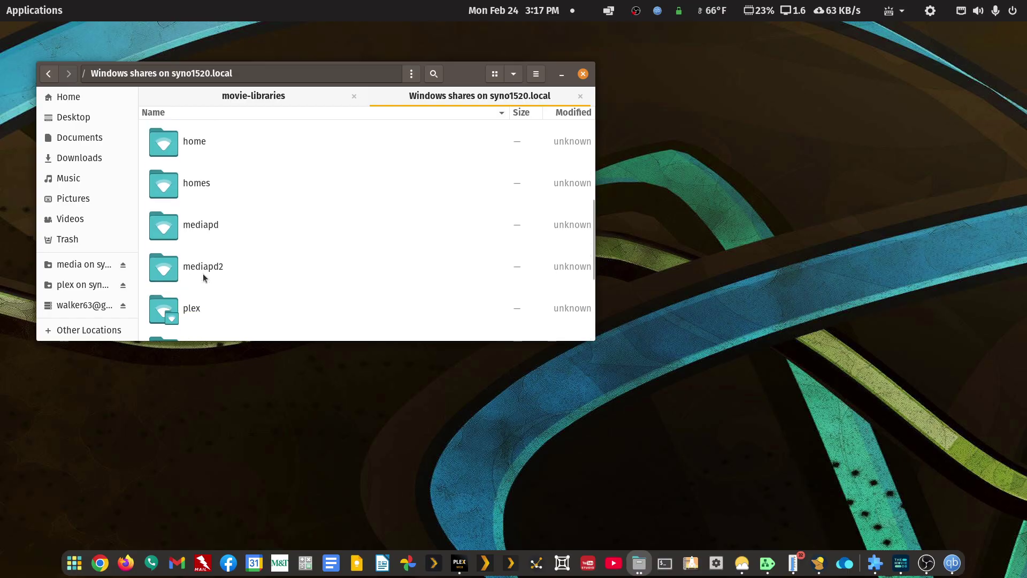
{"action": "double_click", "coordinate": [194, 310]}
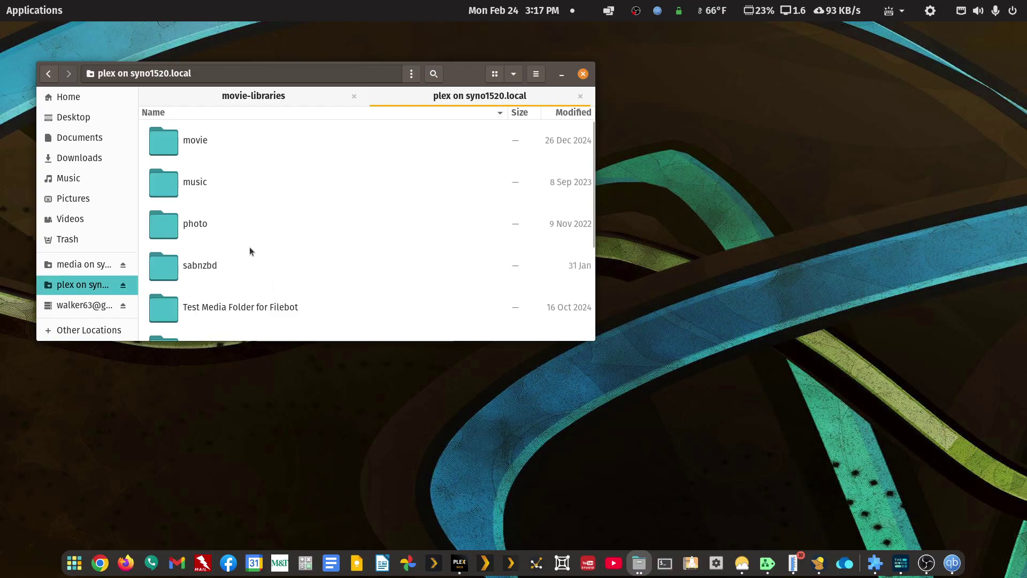
Open the movie folder on the plex share, look through its documentary subfolder, and return to the movie folder
{"action": "double_click", "coordinate": [198, 140]}
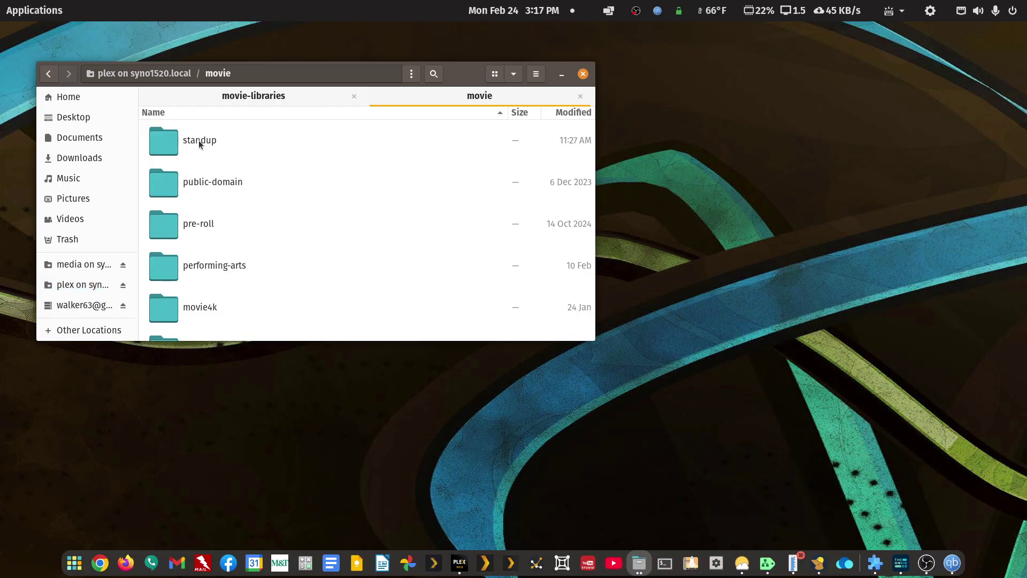
{"action": "scroll", "coordinate": [223, 204], "scroll_direction": "down", "scroll_amount": 5}
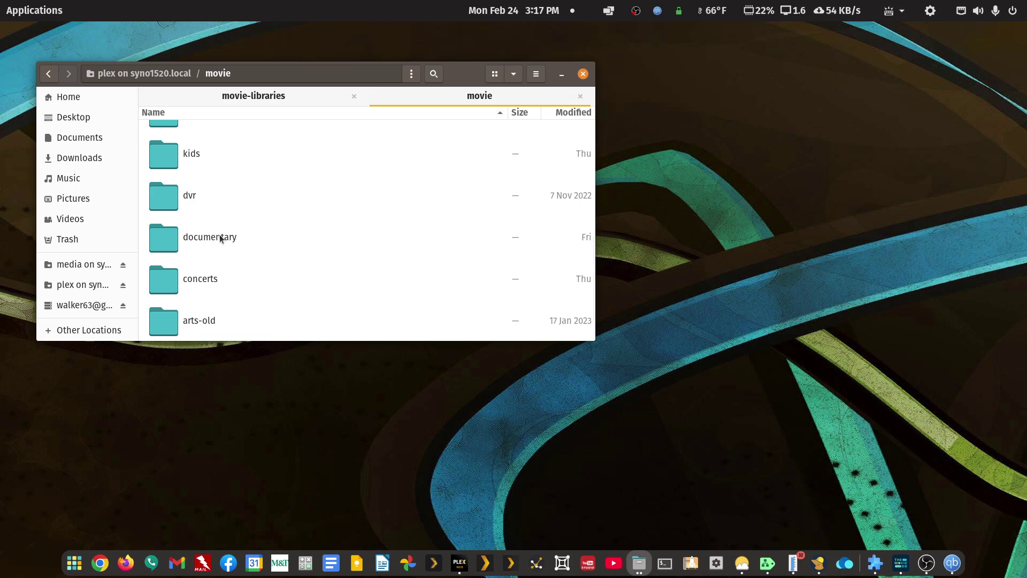
{"action": "left_click", "coordinate": [220, 238]}
{"action": "double_click", "coordinate": [220, 238]}
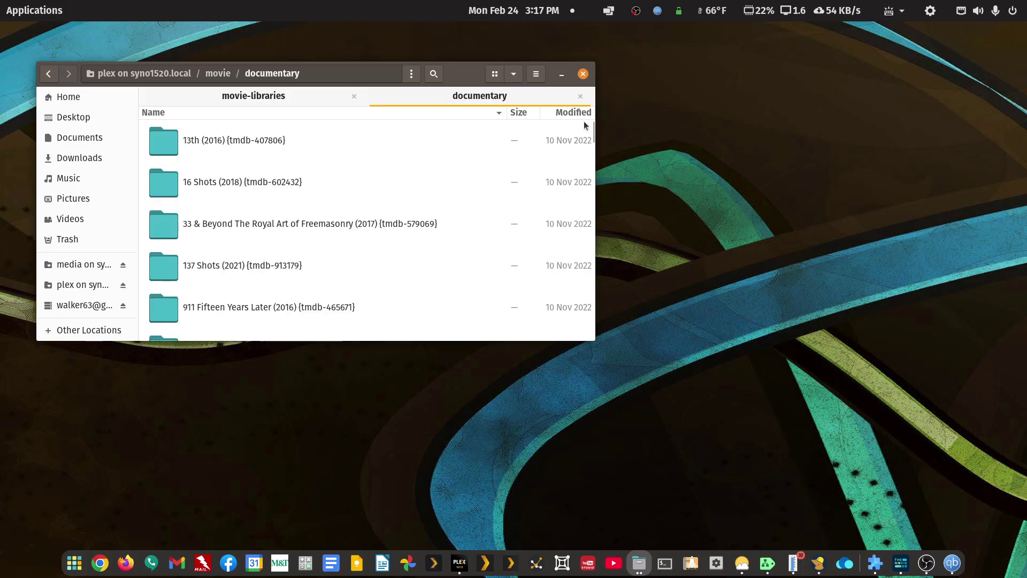
{"action": "left_click_drag", "start_coordinate": [592, 133], "coordinate": [569, 97]}
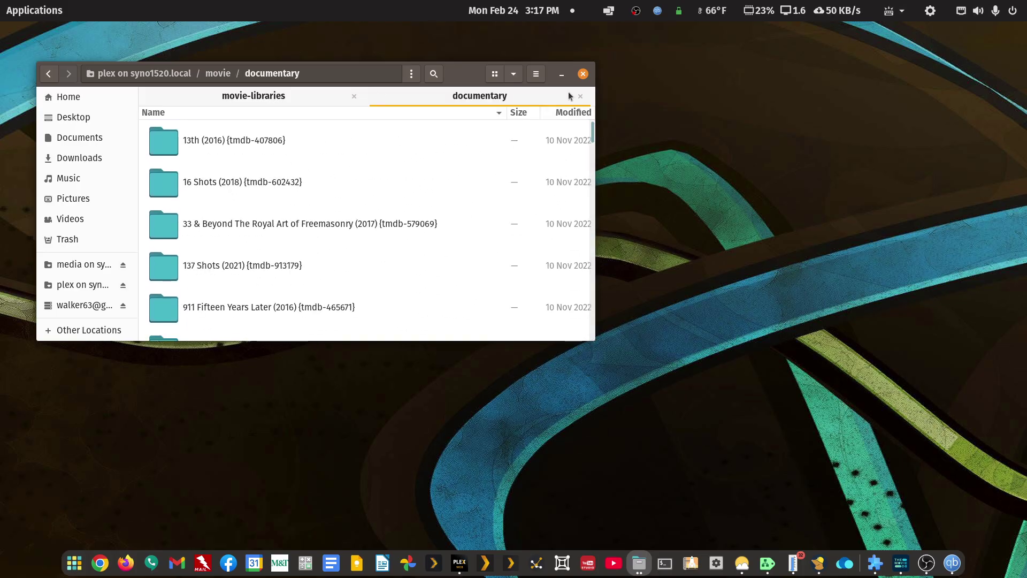
{"action": "left_click", "coordinate": [48, 75]}
{"action": "scroll", "coordinate": [202, 254], "scroll_direction": "down", "scroll_amount": 1}
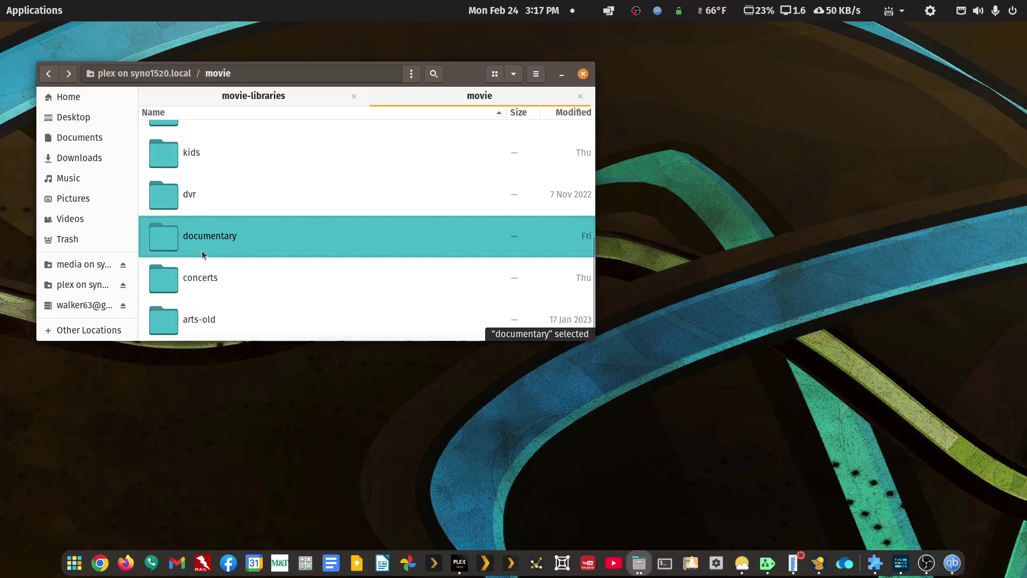
Open the inner movie folder to view its contents and return to the parent movie folder
{"action": "scroll", "coordinate": [202, 254], "scroll_direction": "up", "scroll_amount": 2}
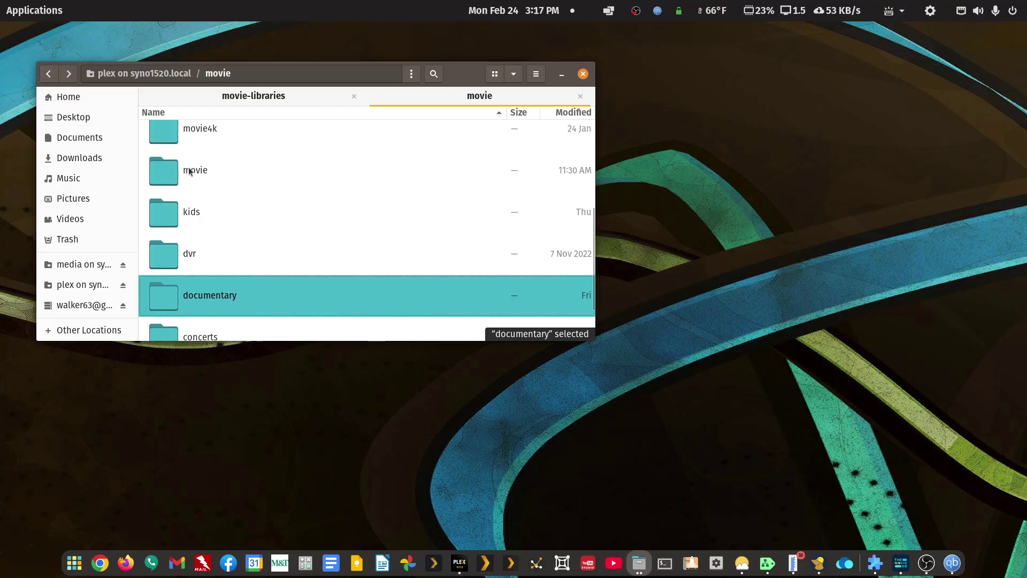
{"action": "double_click", "coordinate": [191, 170]}
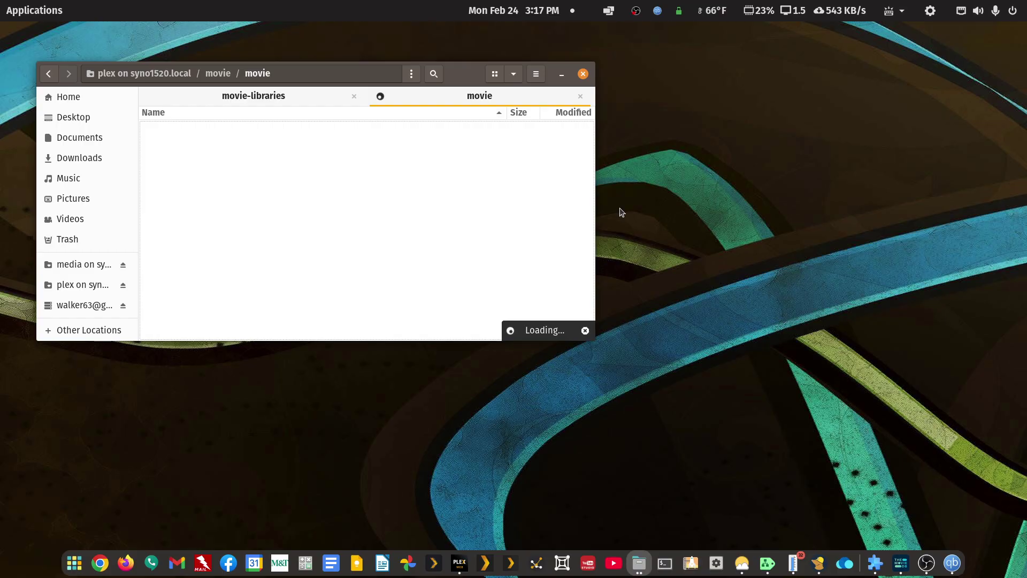
{"action": "mouse_move", "coordinate": [1026, 107]}
{"action": "left_mouse_down"}
{"action": "mouse_move", "coordinate": [848, 120]}
{"action": "mouse_move", "coordinate": [1026, 105]}
{"action": "left_mouse_up"}
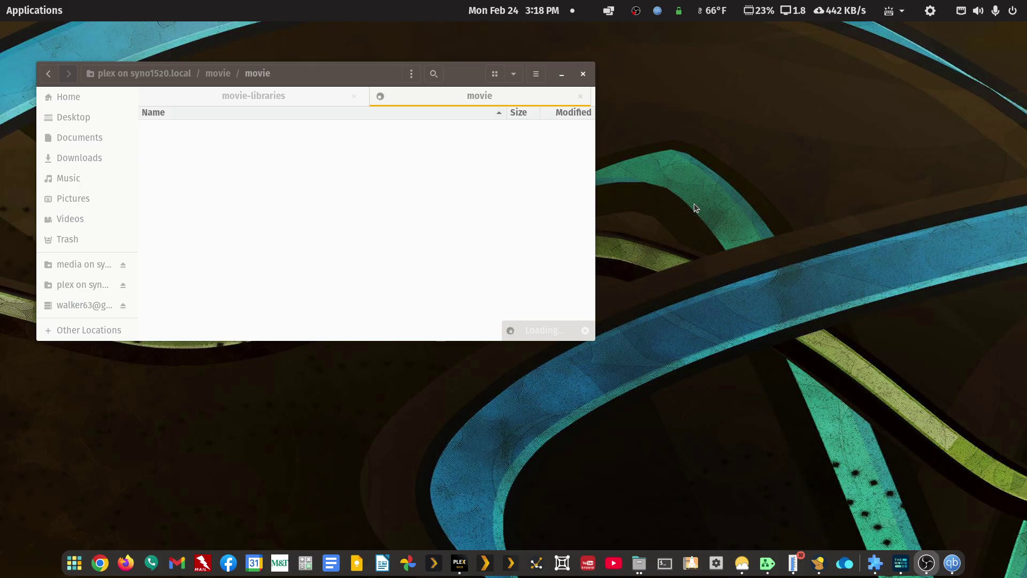
{"action": "left_click", "coordinate": [49, 84]}
{"action": "left_click", "coordinate": [48, 74]}
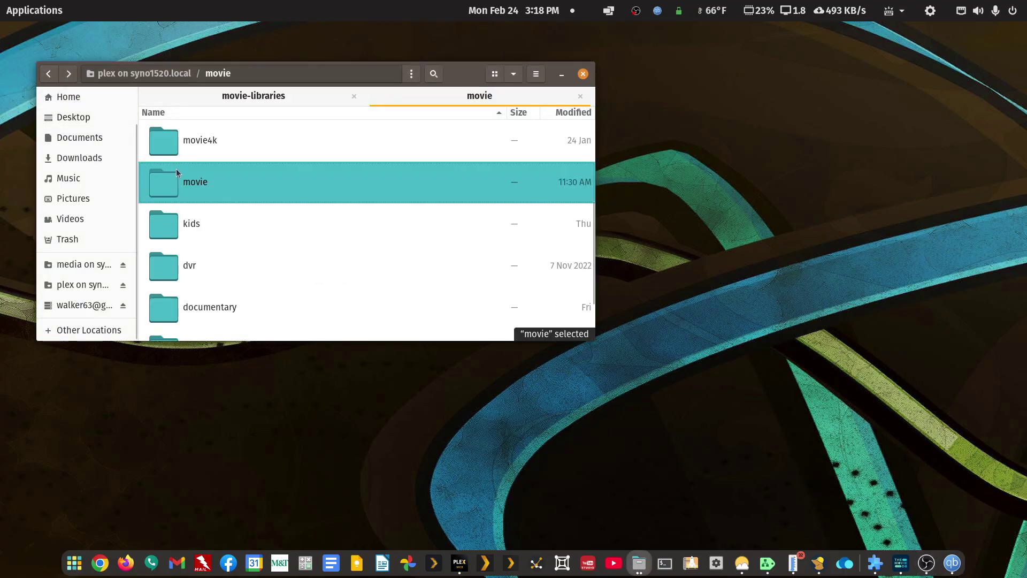
{"action": "double_click", "coordinate": [184, 183]}
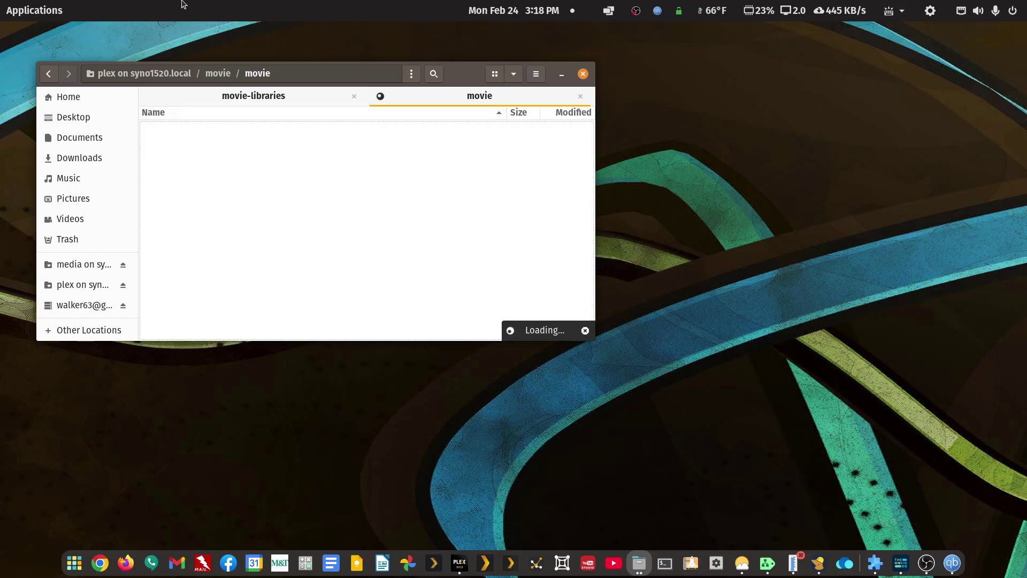
{"action": "left_click", "coordinate": [55, 78]}
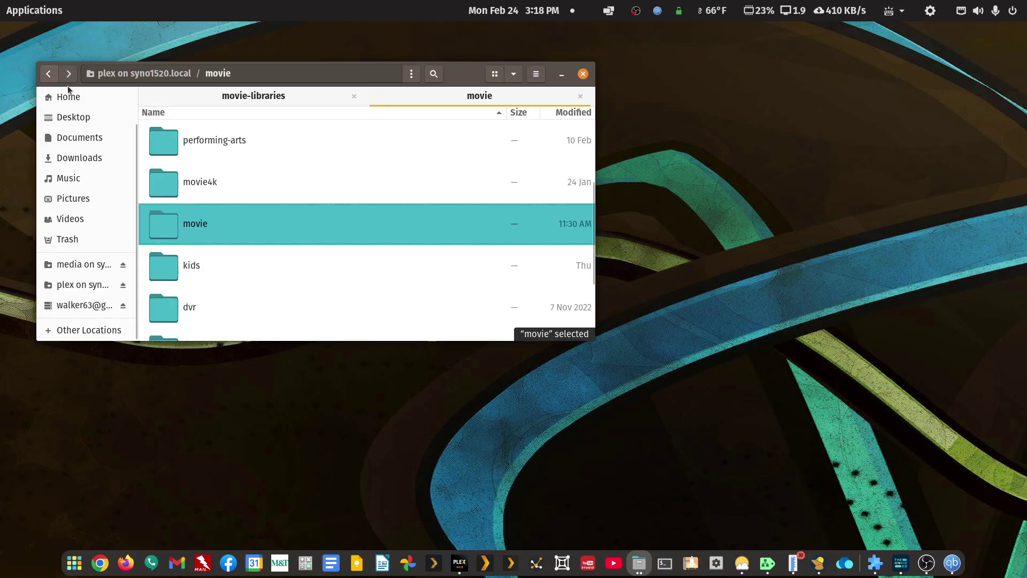
Go back up to the Windows shares on syno1520.local and reopen the plex share
{"action": "left_click", "coordinate": [49, 74]}
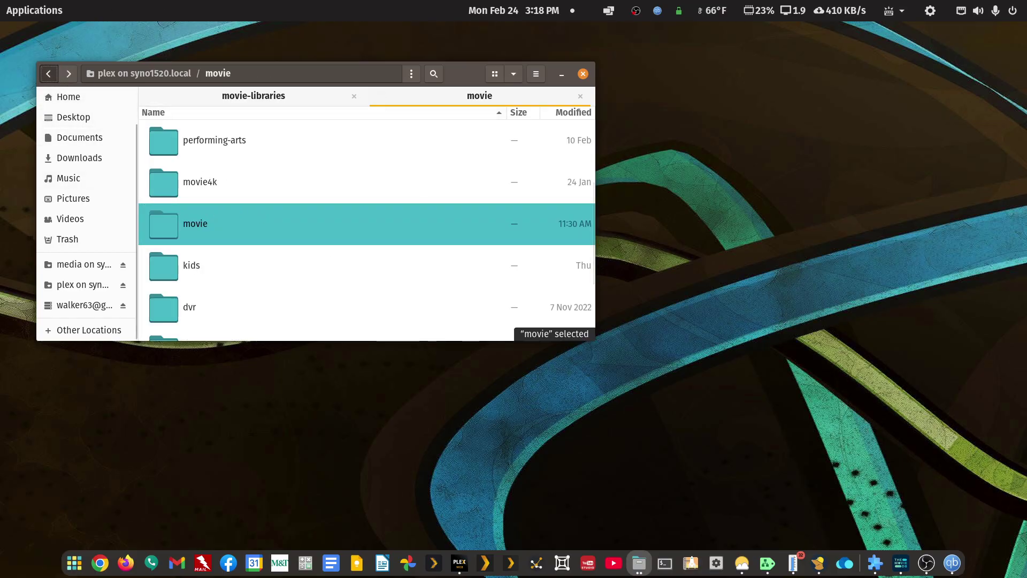
{"action": "left_click", "coordinate": [48, 74]}
{"action": "scroll", "coordinate": [166, 176], "scroll_direction": "down", "scroll_amount": 2}
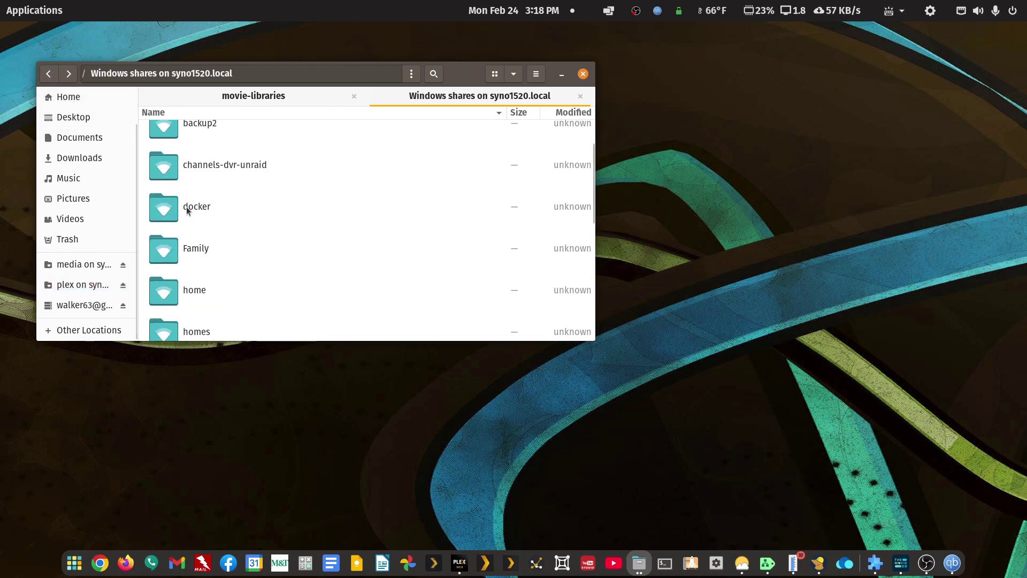
{"action": "scroll", "coordinate": [187, 207], "scroll_direction": "down", "scroll_amount": 2}
{"action": "scroll", "coordinate": [195, 232], "scroll_direction": "down", "scroll_amount": 2}
{"action": "double_click", "coordinate": [197, 268]}
{"action": "scroll", "coordinate": [204, 265], "scroll_direction": "down", "scroll_amount": 2}
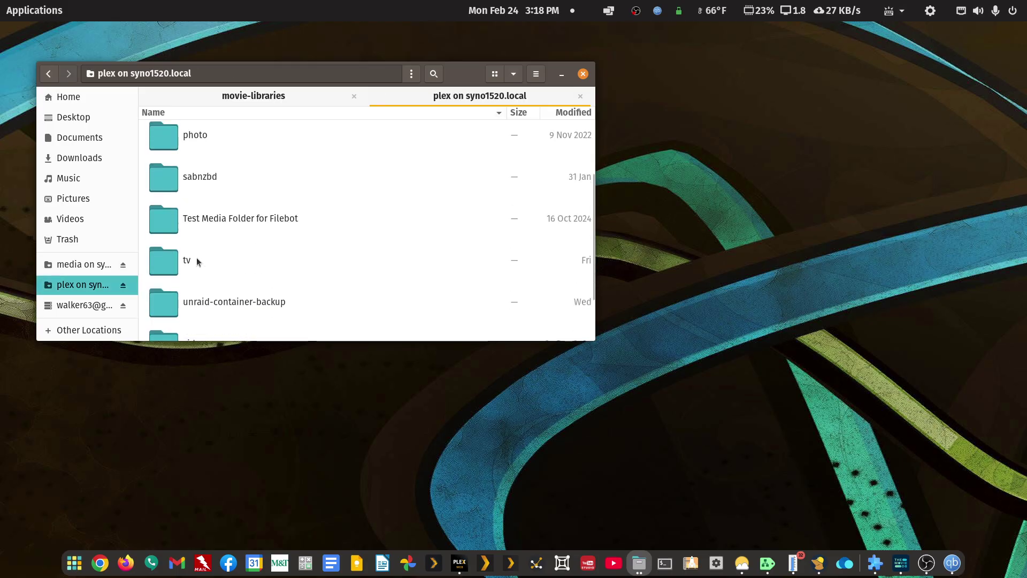
Open the tv folder, look through its tv subfolder, and return to the top of the plex share
{"action": "double_click", "coordinate": [189, 261]}
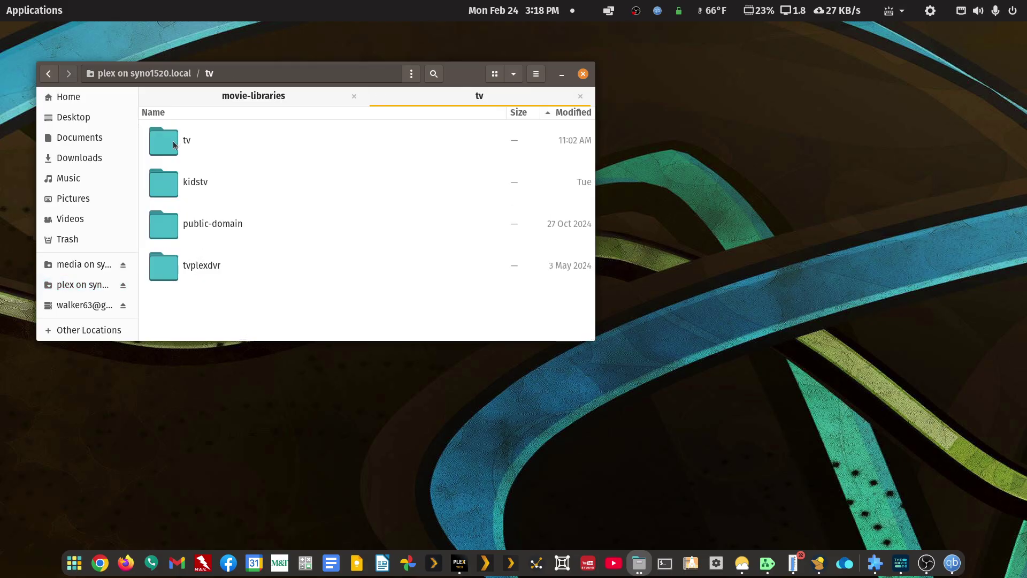
{"action": "double_click", "coordinate": [173, 140]}
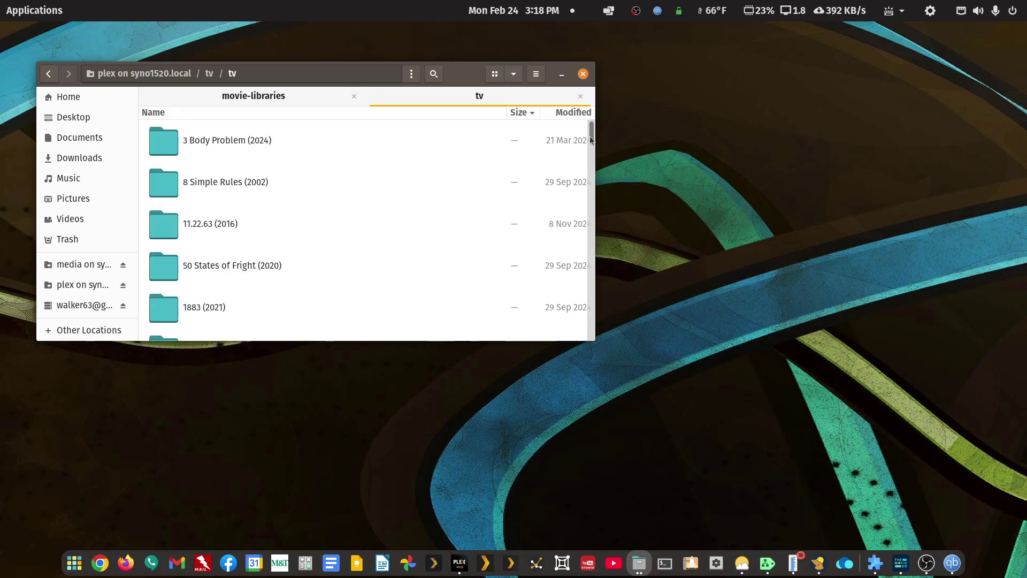
{"action": "left_click_drag", "start_coordinate": [591, 140], "coordinate": [107, 67]}
{"action": "left_click", "coordinate": [48, 75]}
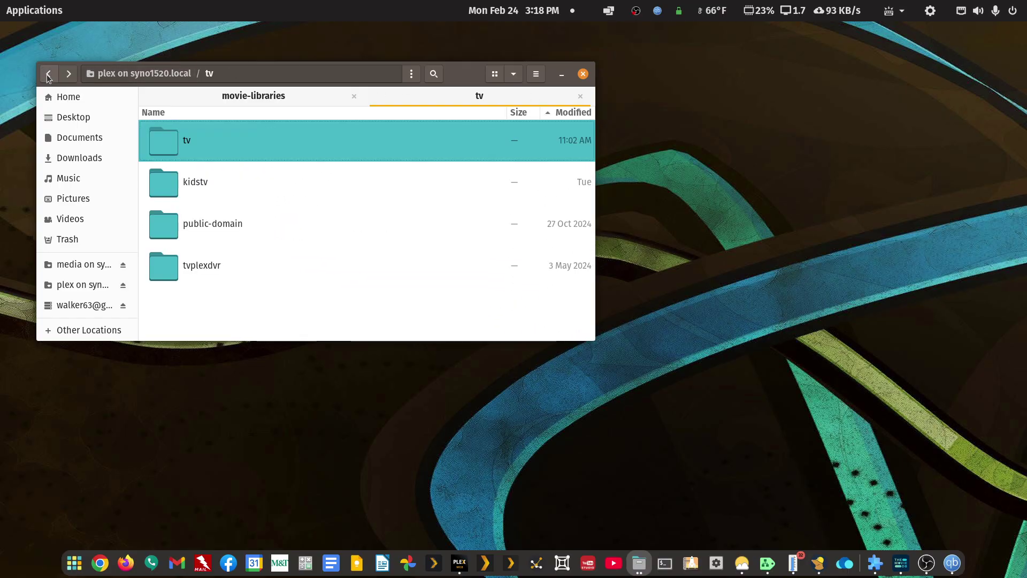
{"action": "left_click", "coordinate": [48, 75]}
Reopen the movie folder on the plex share, look into its movie subfolder, and return to the parent folder
{"action": "scroll", "coordinate": [219, 206], "scroll_direction": "up", "scroll_amount": 4}
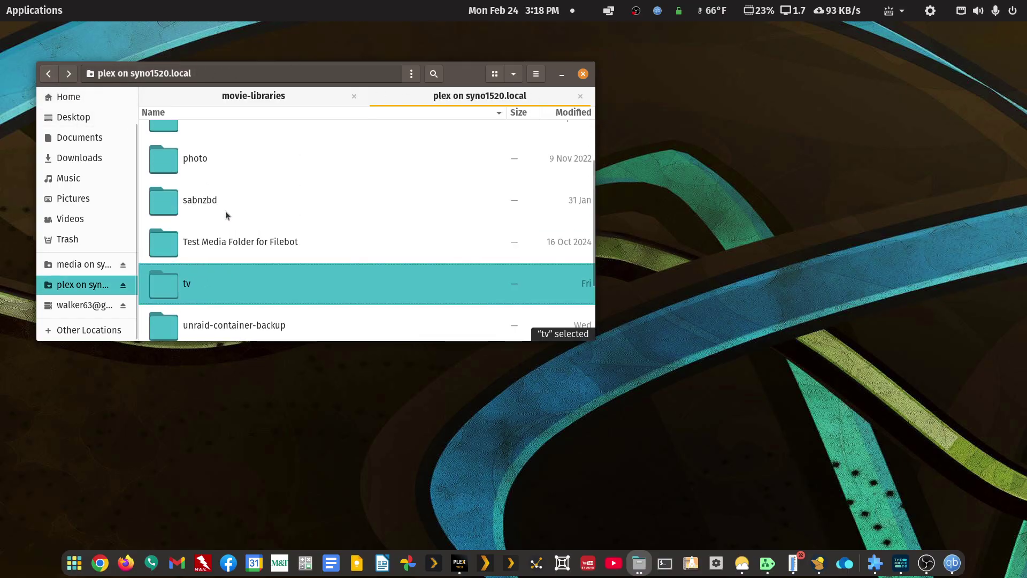
{"action": "double_click", "coordinate": [201, 143]}
{"action": "scroll", "coordinate": [224, 203], "scroll_direction": "down", "scroll_amount": 3}
{"action": "scroll", "coordinate": [169, 268], "scroll_direction": "down", "scroll_amount": 3}
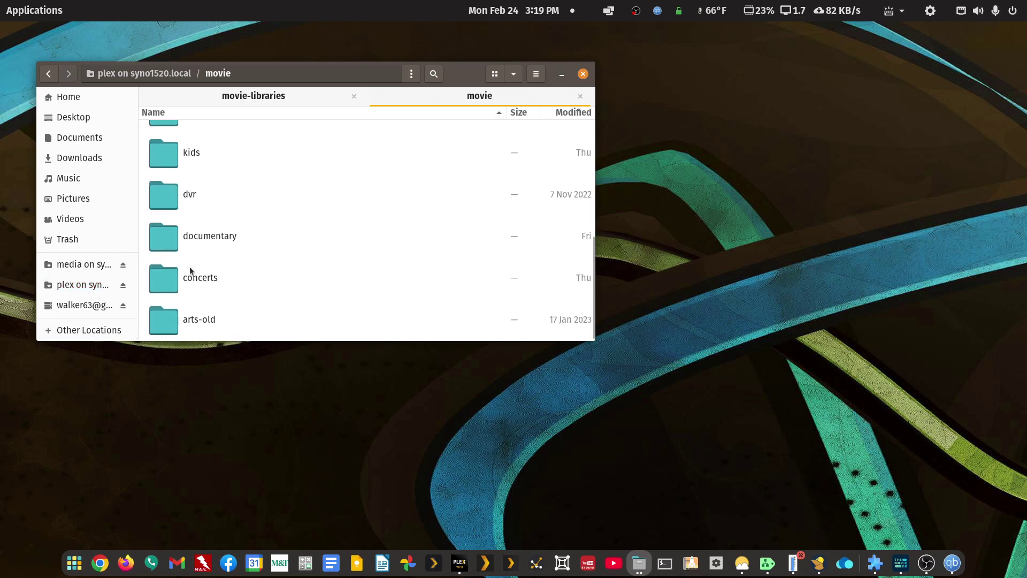
{"action": "scroll", "coordinate": [189, 265], "scroll_direction": "up", "scroll_amount": 2}
{"action": "double_click", "coordinate": [193, 202]}
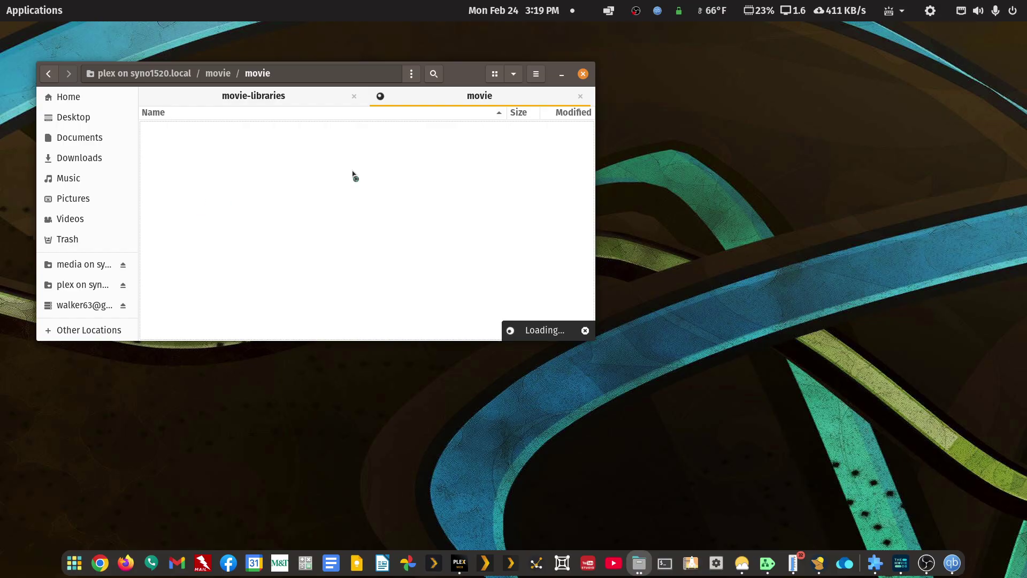
{"action": "left_click", "coordinate": [926, 563]}
{"action": "left_click_drag", "start_coordinate": [967, 47], "coordinate": [1026, 41]}
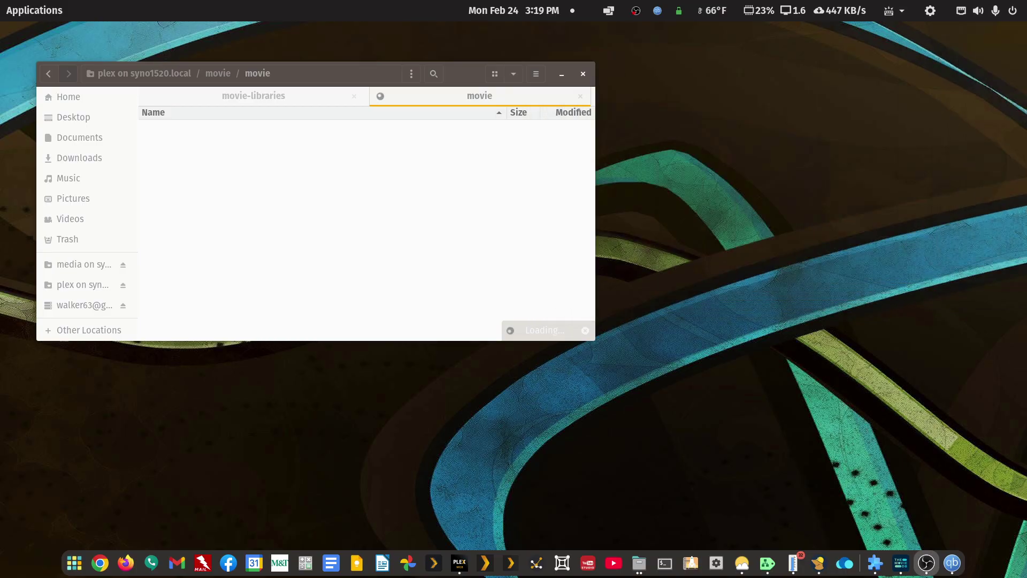
{"action": "left_click", "coordinate": [51, 75]}
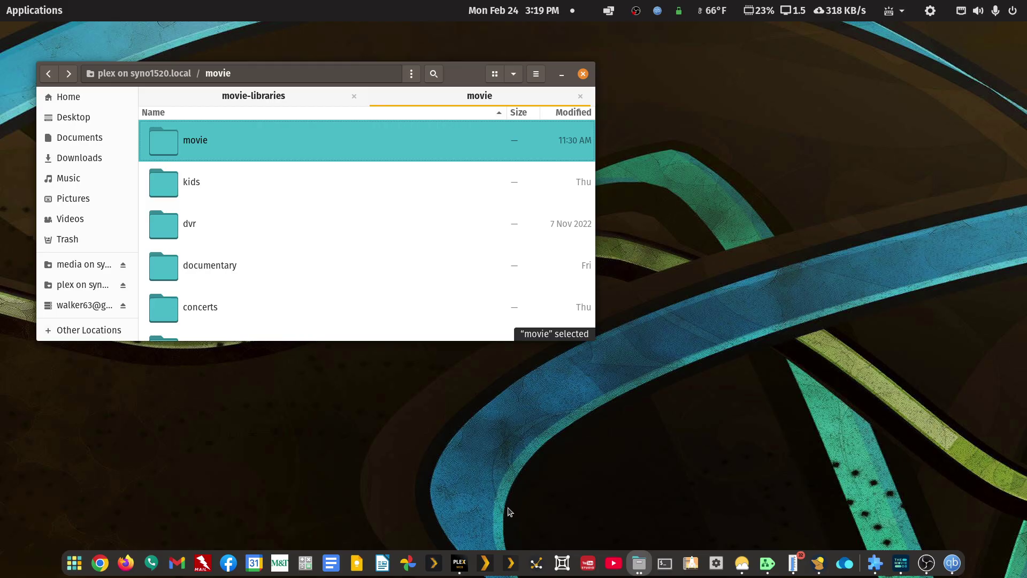
Switch to Plex, view the Movies - Test library's advanced settings, and close them without saving
{"action": "left_click", "coordinate": [467, 565]}
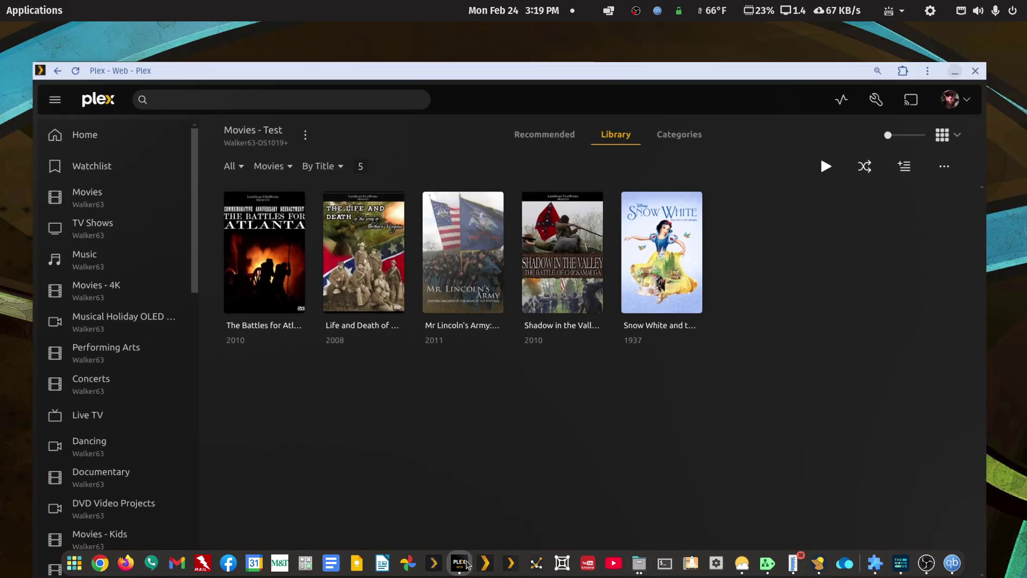
{"action": "left_click", "coordinate": [293, 101]}
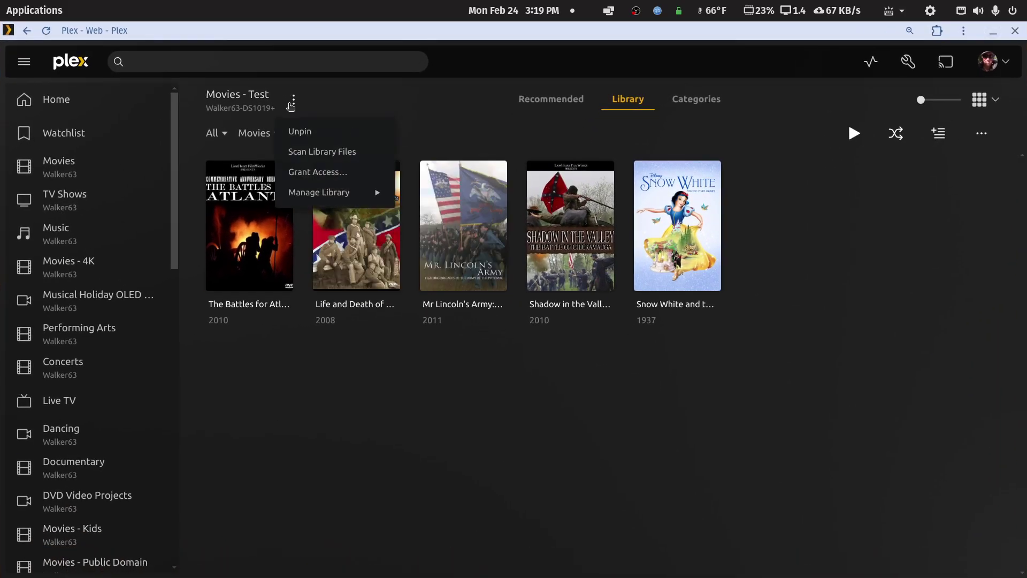
{"action": "mouse_move", "coordinate": [327, 194]}
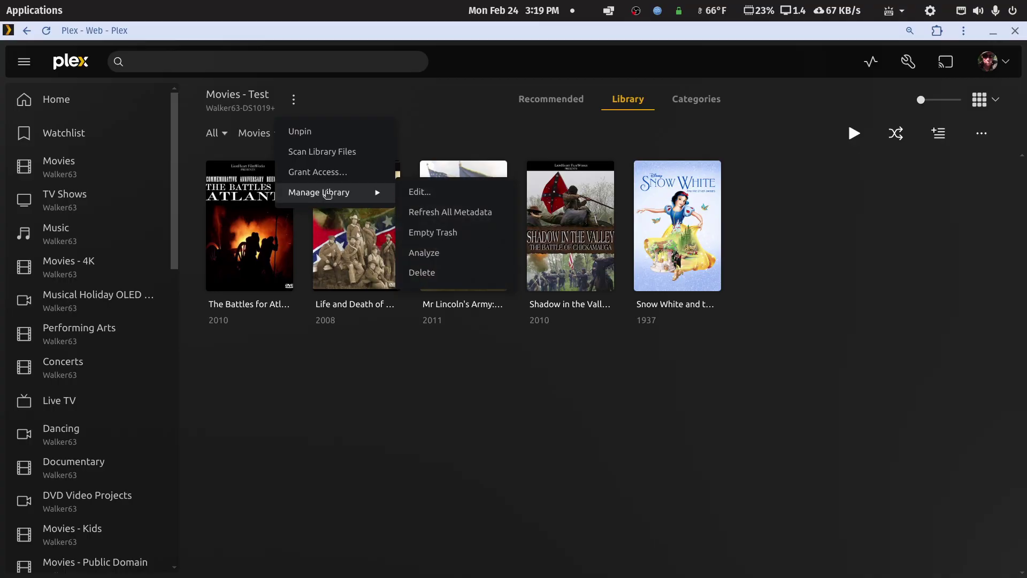
{"action": "left_click", "coordinate": [402, 191]}
{"action": "left_click", "coordinate": [331, 209]}
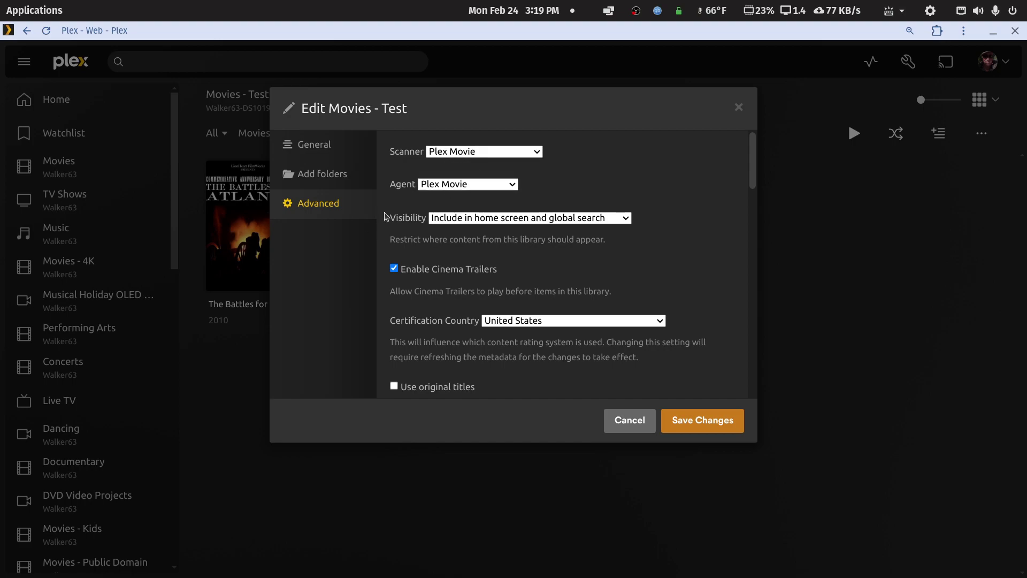
{"action": "left_click", "coordinate": [624, 425]}
View the server's Agents (Legacy) settings and go back to the Movies - Test library
{"action": "left_click", "coordinate": [923, 66]}
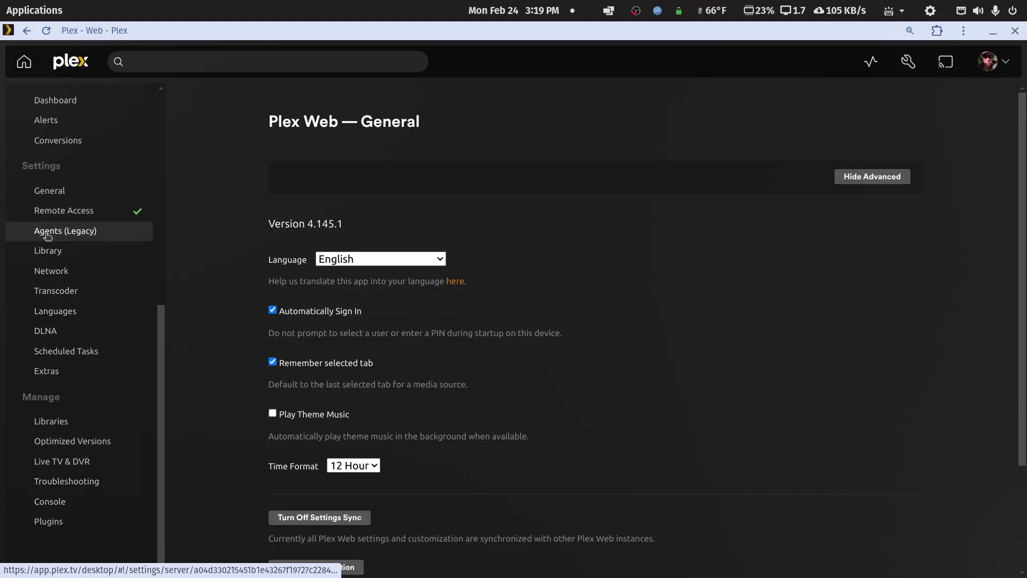
{"action": "left_click", "coordinate": [78, 233]}
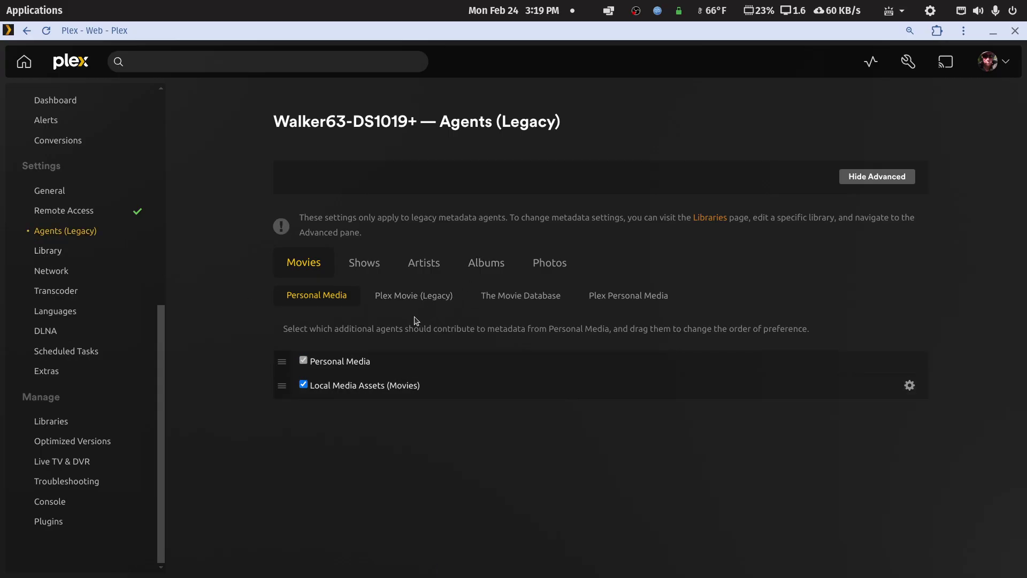
{"action": "right_click", "coordinate": [223, 37]}
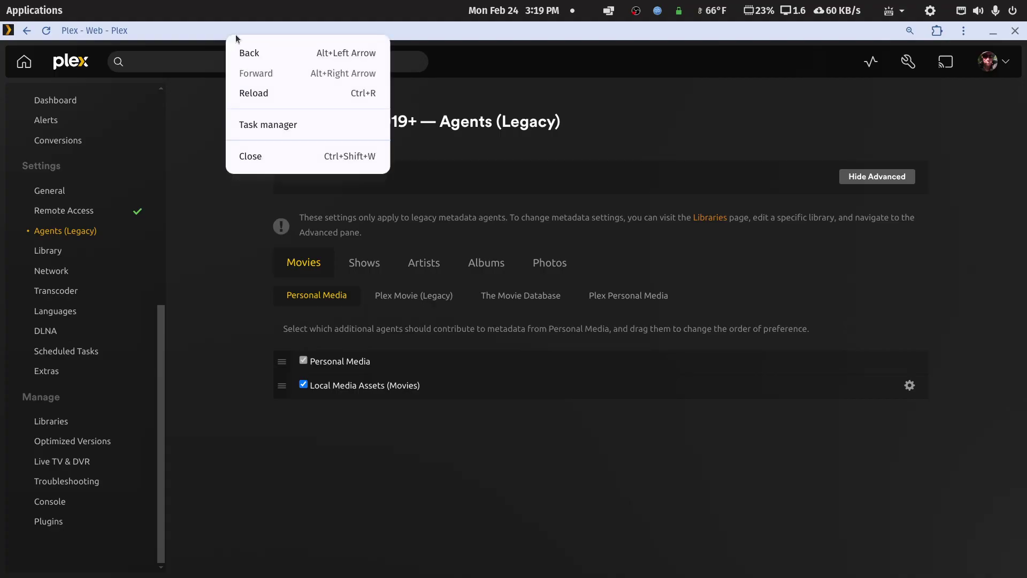
{"action": "left_click", "coordinate": [262, 56]}
{"action": "right_click", "coordinate": [319, 36]}
{"action": "left_click", "coordinate": [330, 51]}
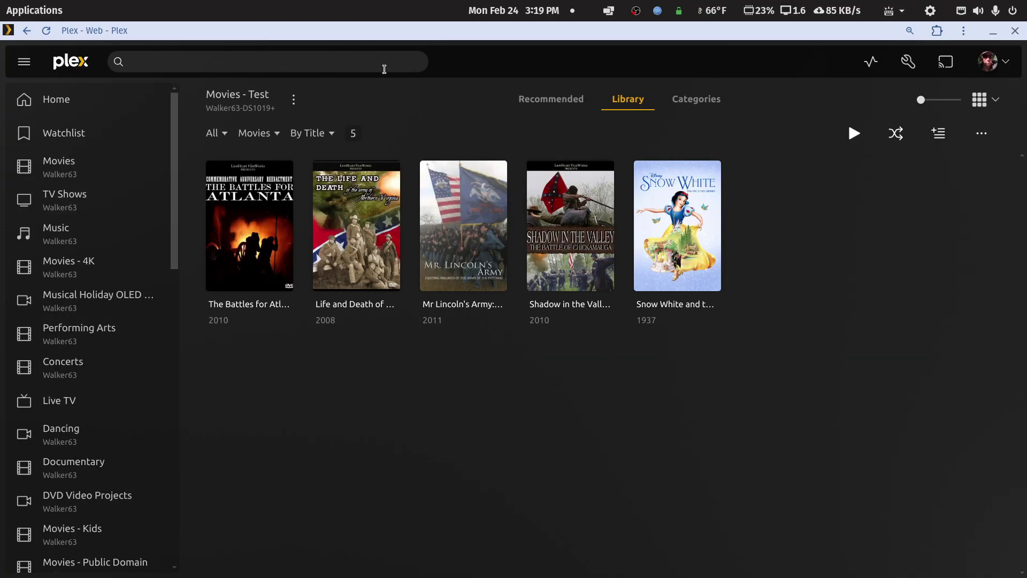
Open the advanced settings of the Movies - Test library and review the available Scanner options
{"action": "left_click", "coordinate": [293, 101]}
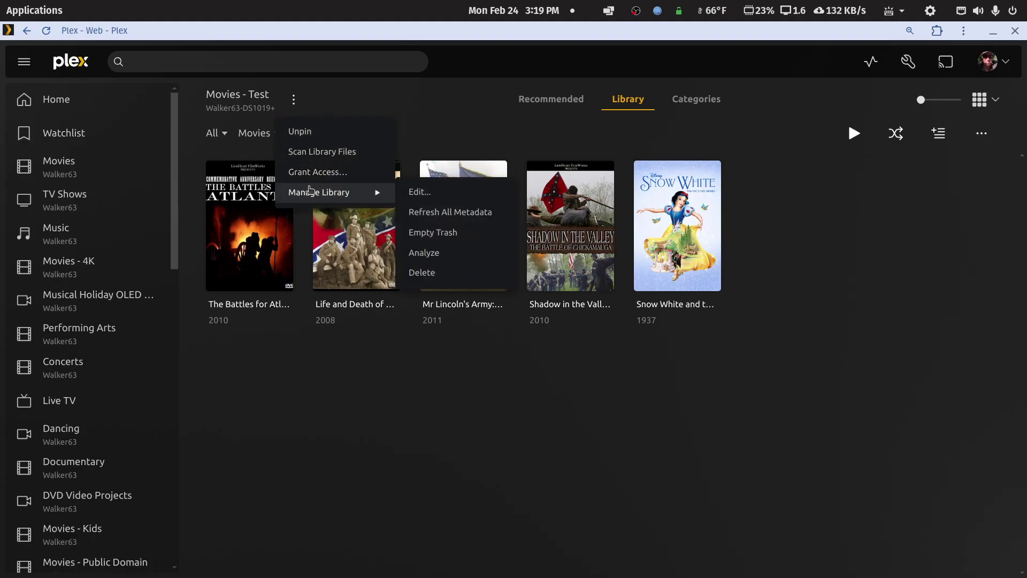
{"action": "left_click", "coordinate": [410, 193]}
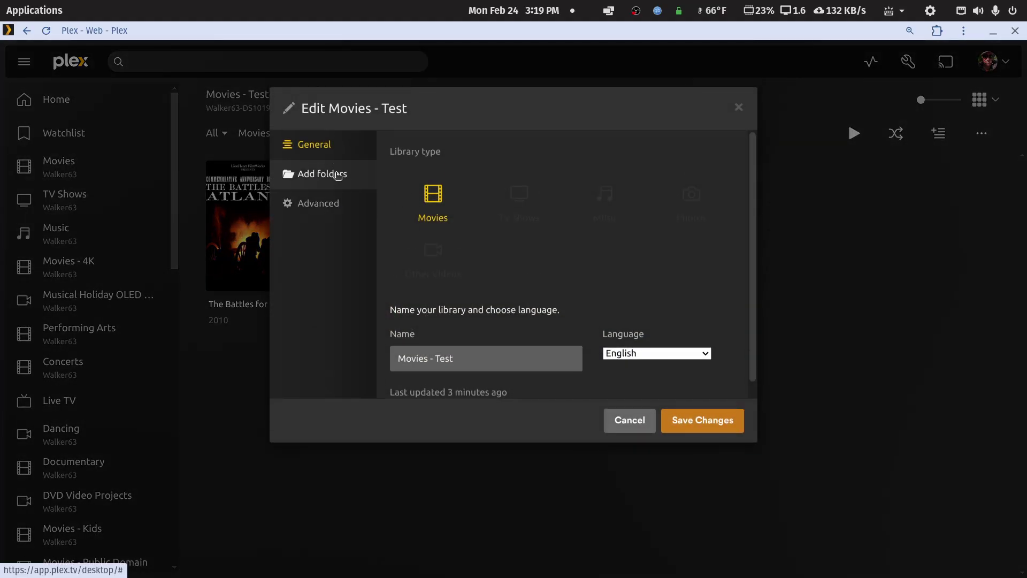
{"action": "left_click", "coordinate": [321, 203]}
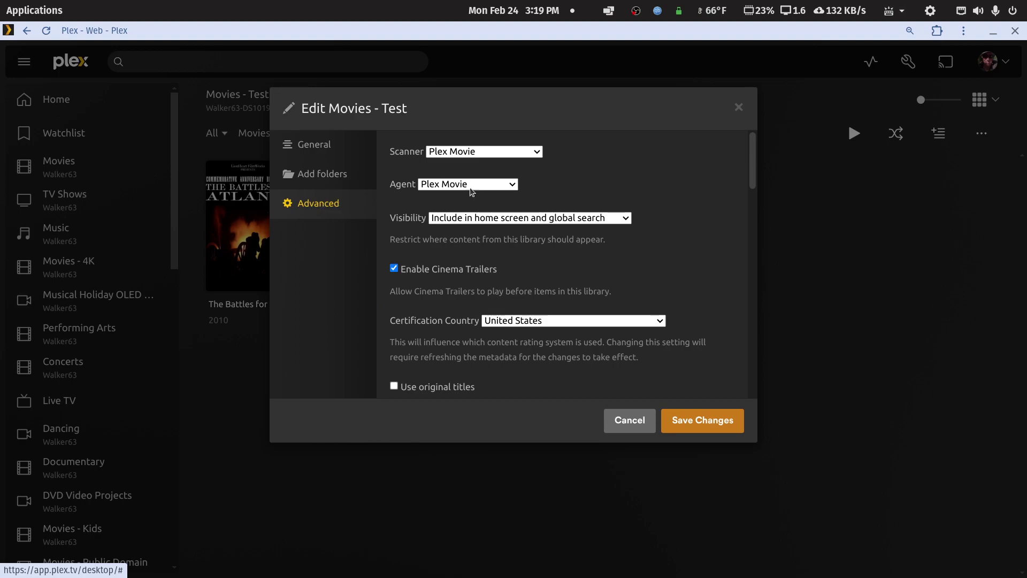
{"action": "left_click", "coordinate": [538, 152]}
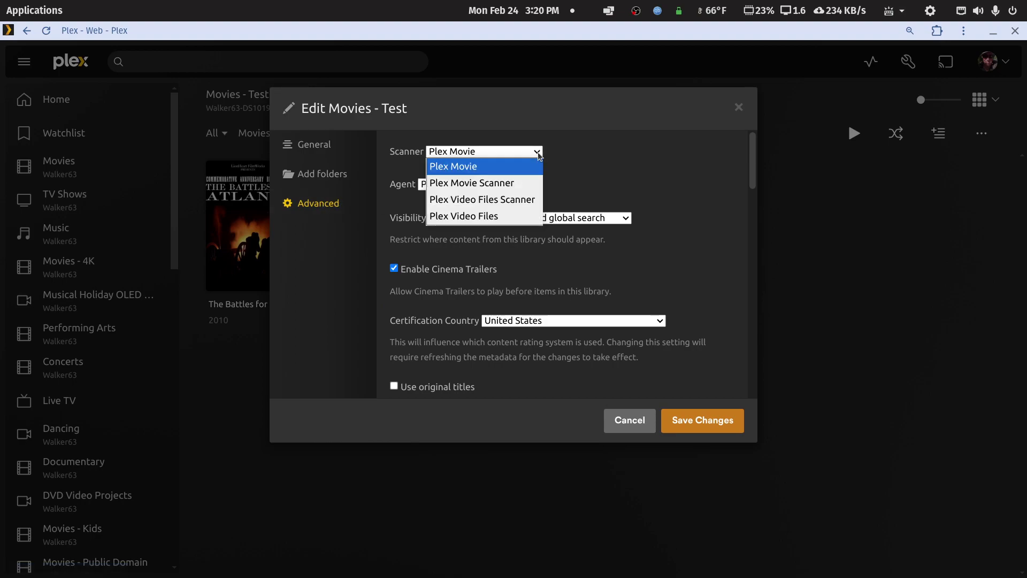
{"action": "left_click", "coordinate": [537, 152]}
Review the available Agent options in the library's advanced settings, keeping Plex Movie selected
{"action": "left_click", "coordinate": [513, 184]}
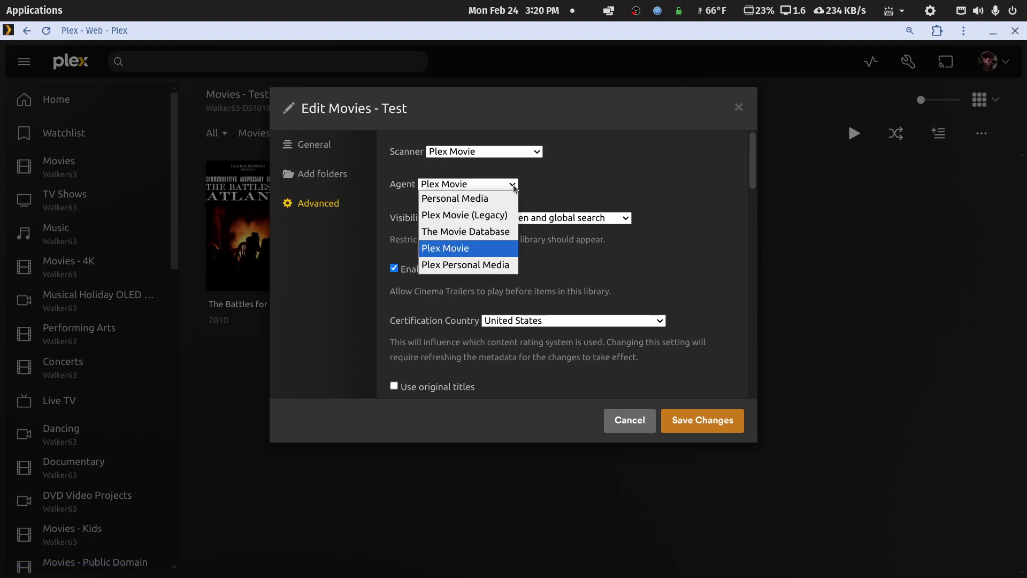
{"action": "left_click", "coordinate": [513, 185]}
{"action": "left_click", "coordinate": [514, 186]}
{"action": "left_click", "coordinate": [514, 186]}
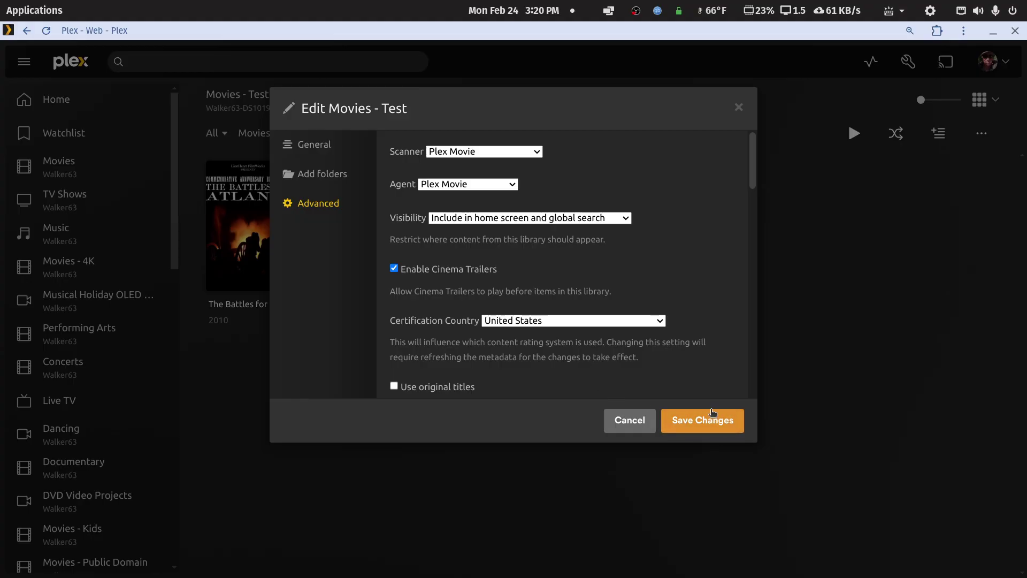
{"action": "triple_click", "coordinate": [677, 103]}
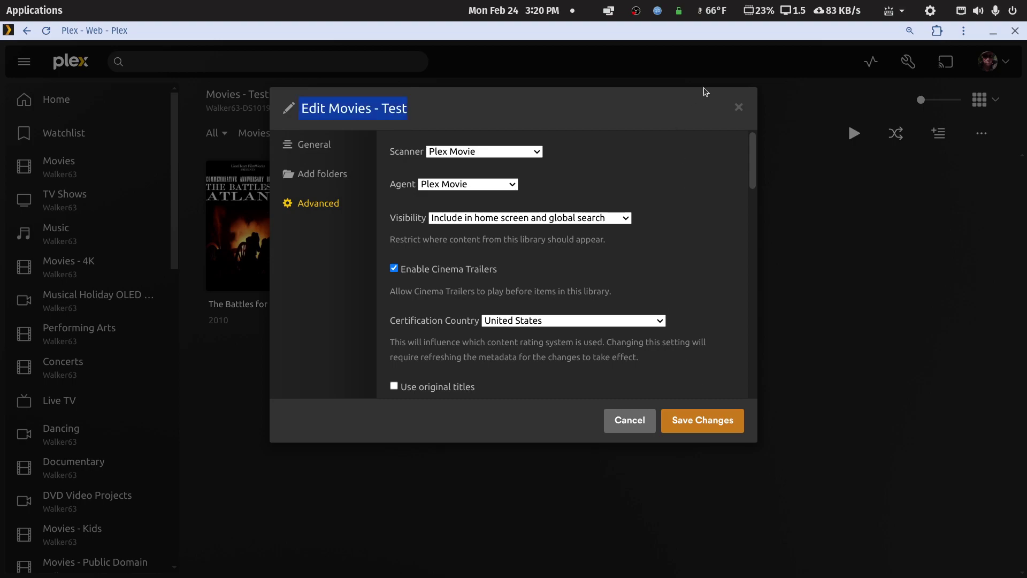
{"action": "left_click", "coordinate": [687, 104]}
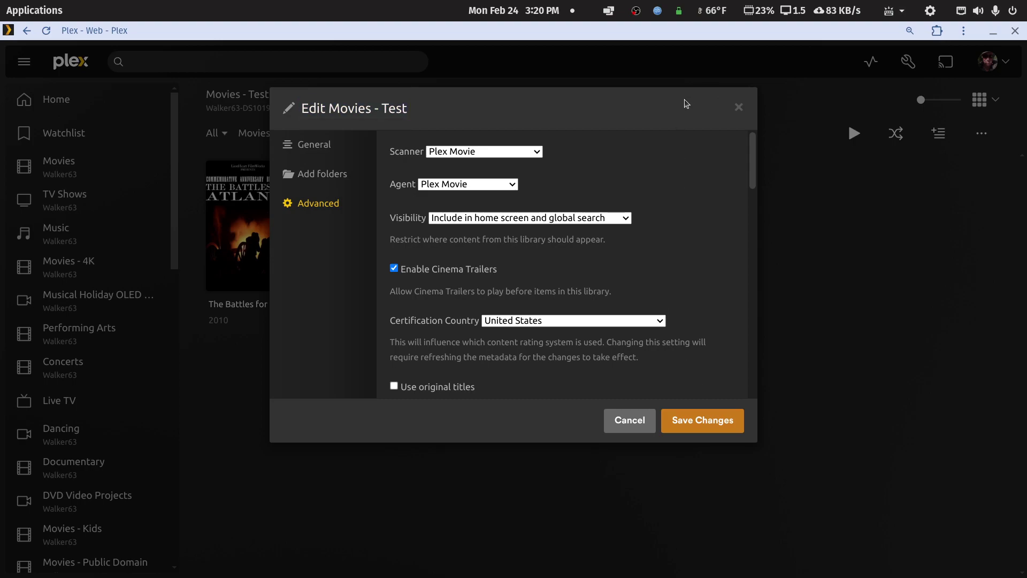